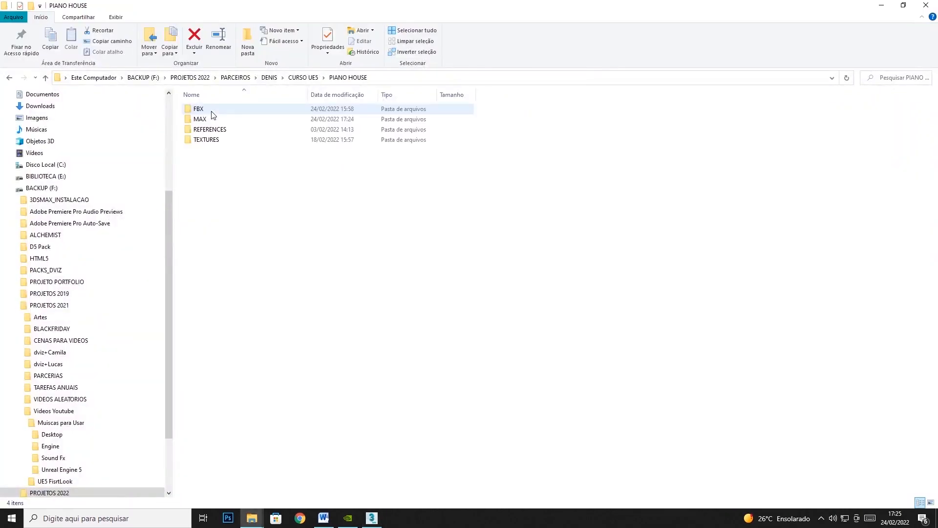
Check the PIANO HOUSE file in the MAX project folder, then return to the 3ds Max scene and view the house.
double_click(211, 119)
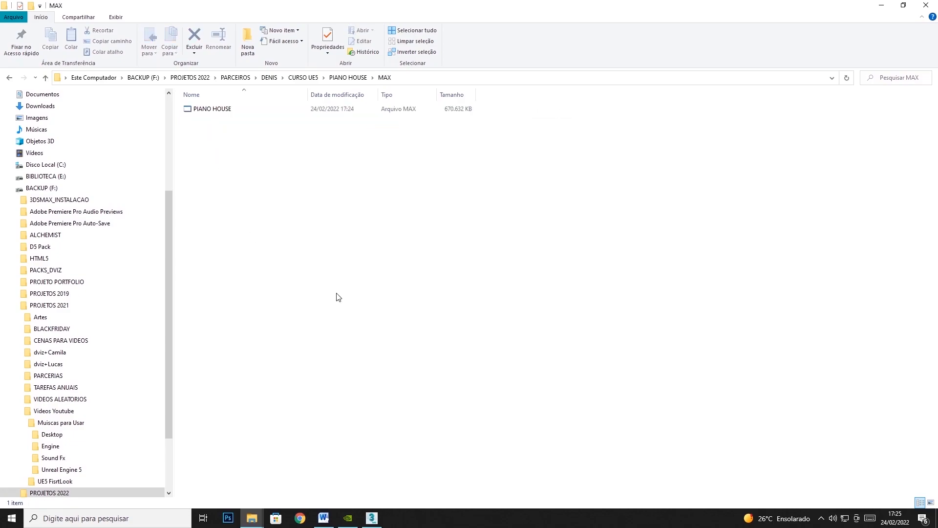
click(881, 6)
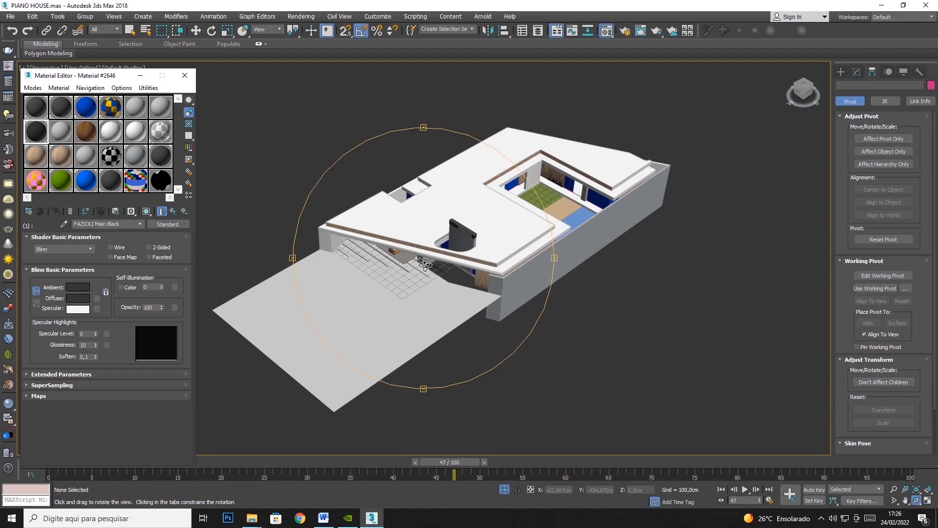
drag(424, 264, 433, 249)
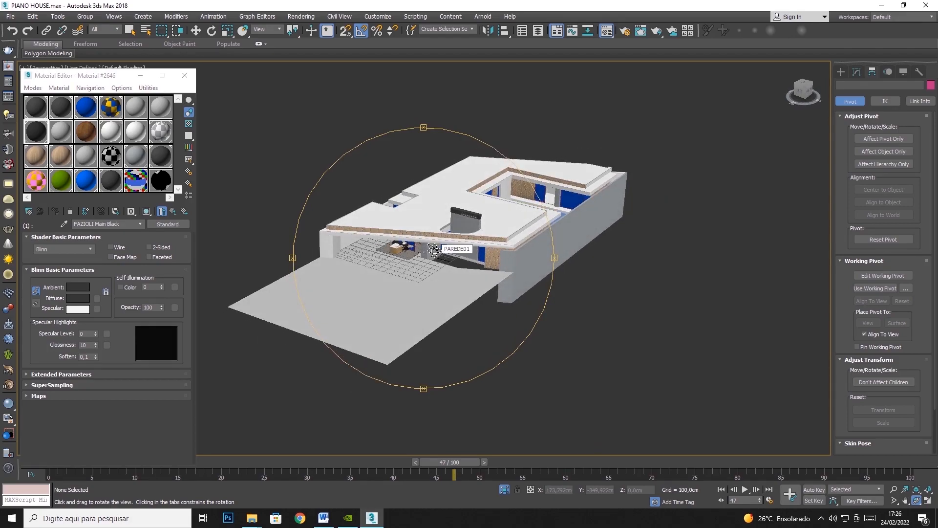
drag(428, 252, 424, 265)
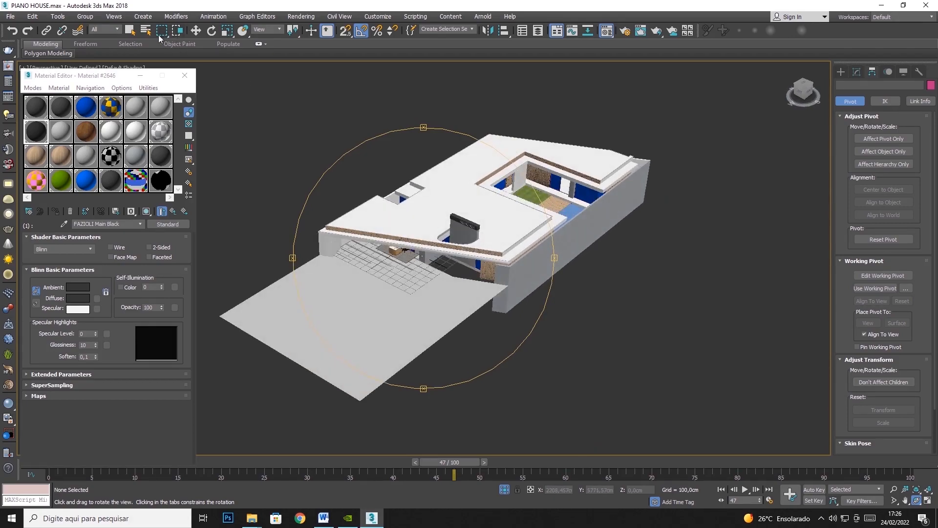
Hide the roof slab objects covering the house to expose the interior rooms.
click(131, 31)
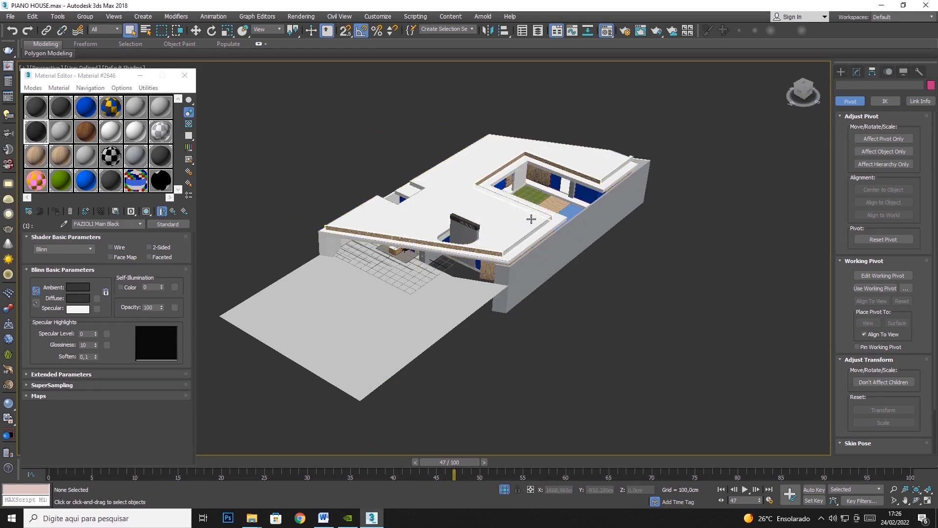
click(486, 206)
right_click(487, 208)
click(503, 170)
click(484, 209)
right_click(484, 209)
click(504, 176)
scroll(582, 204, up, 8)
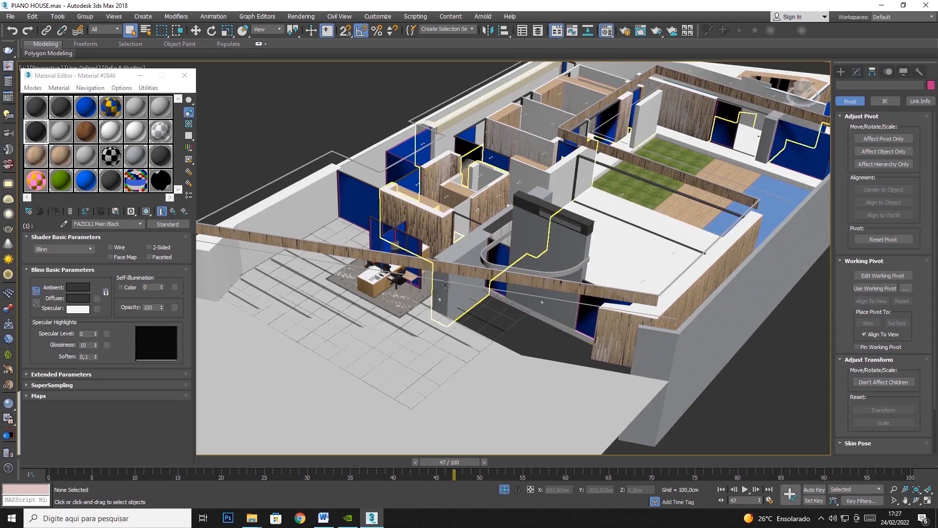
Show only the grand piano and pick its material into the dark sample slot in the third row to examine its sub-materials.
click(399, 275)
right_click(394, 274)
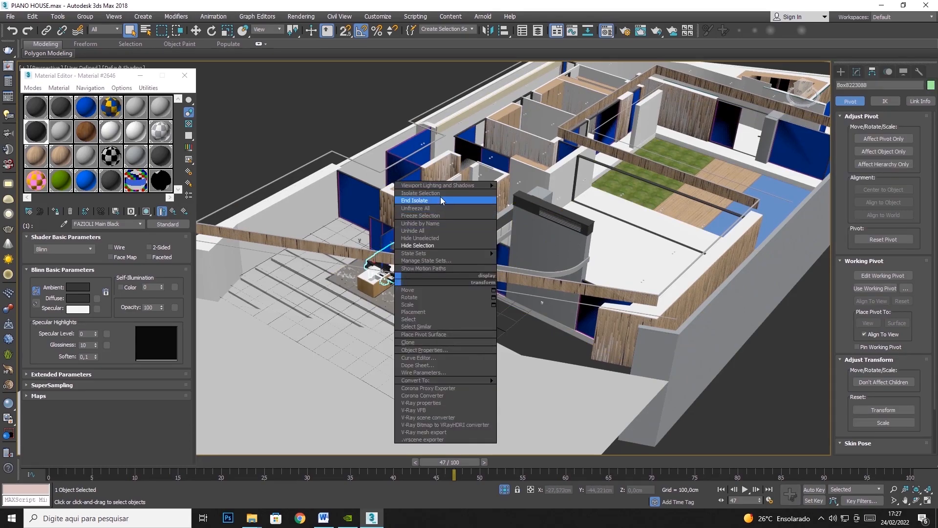
click(467, 201)
middle_drag(605, 278, 669, 236)
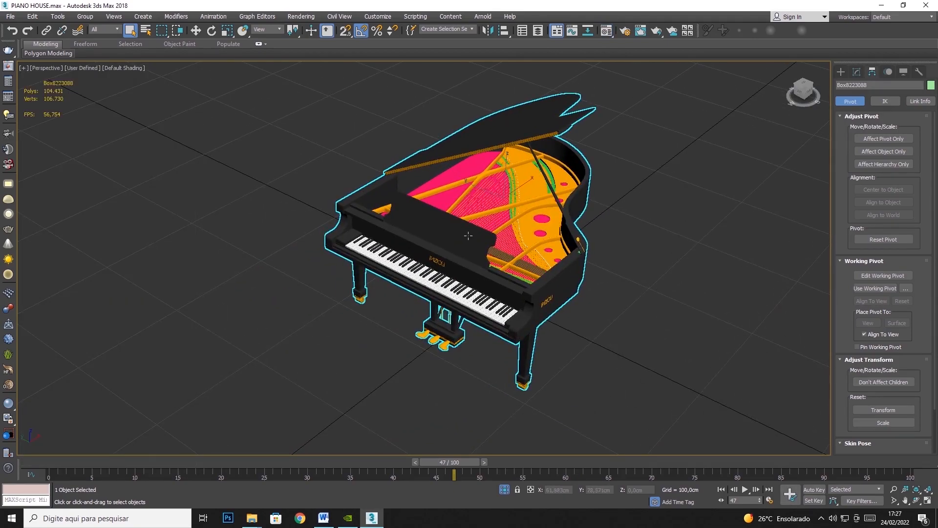
click(158, 158)
click(64, 223)
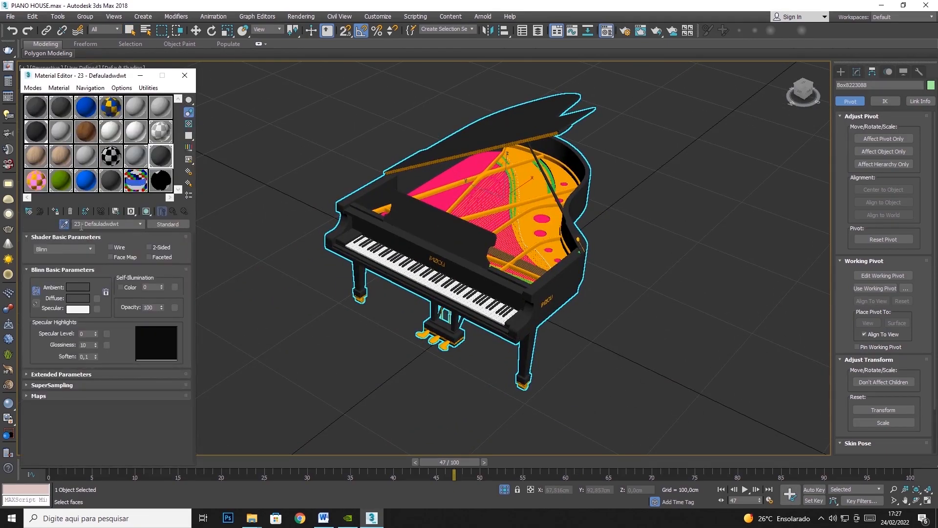
click(500, 200)
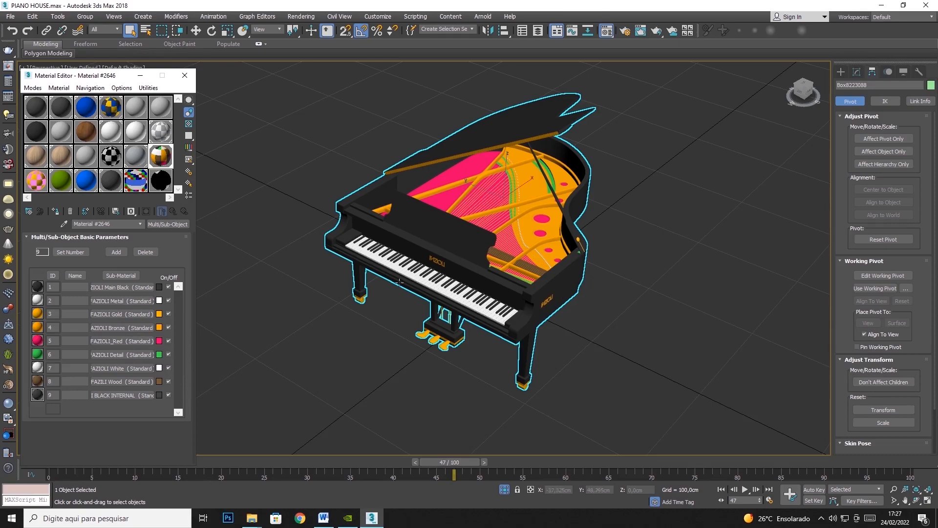
Bring the hidden house objects back and hide the wooden cabinet in front of the piano.
right_click(592, 278)
click(691, 246)
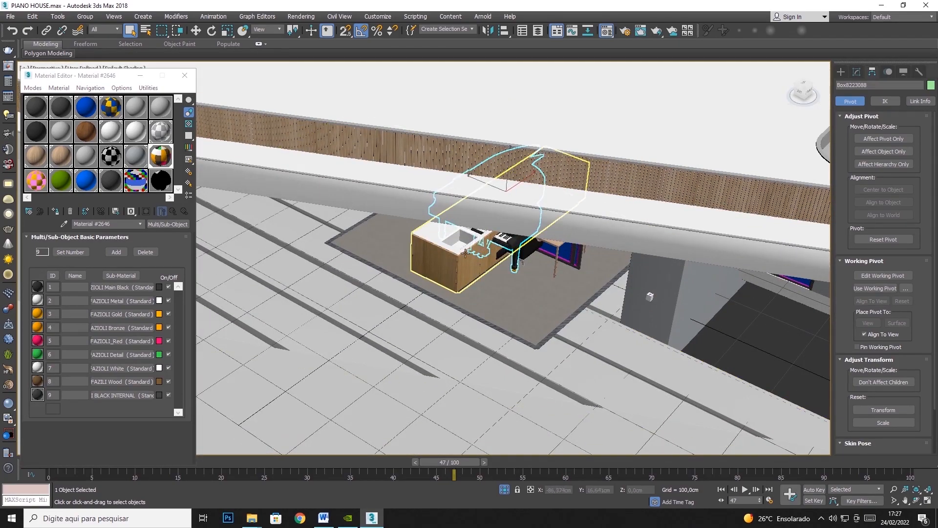
click(461, 251)
right_click(461, 251)
click(485, 218)
scroll(468, 253, up, 3)
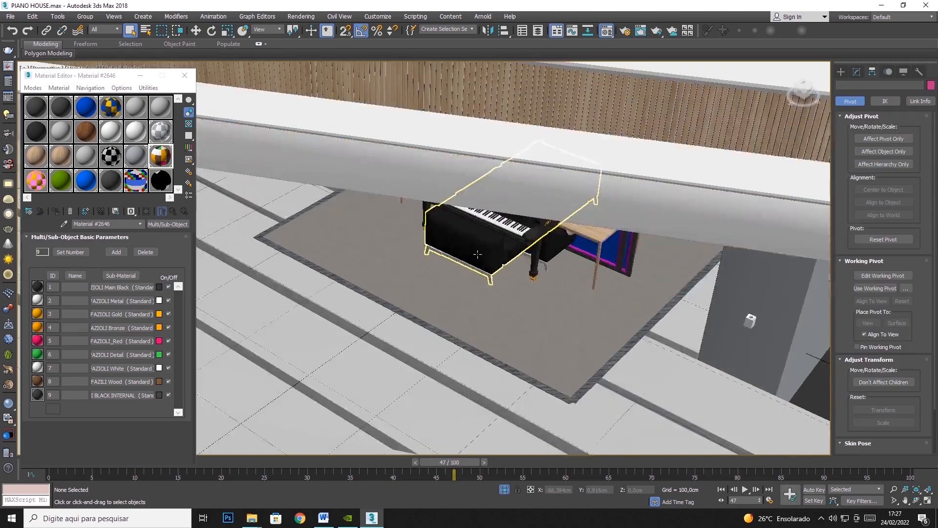
Show only the black sofa, pick its material into the active sample slot and examine its first sub-material.
click(477, 254)
right_click(477, 254)
click(518, 169)
click(64, 224)
click(390, 238)
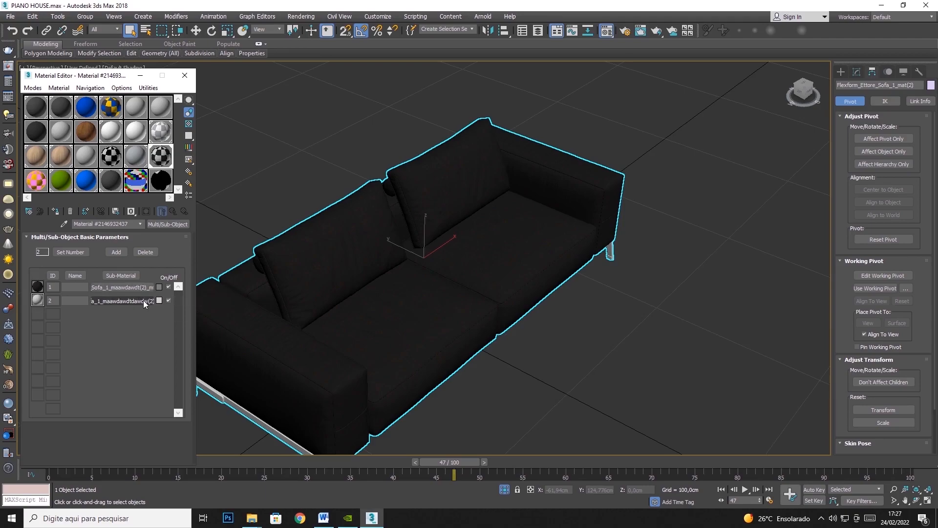
click(142, 287)
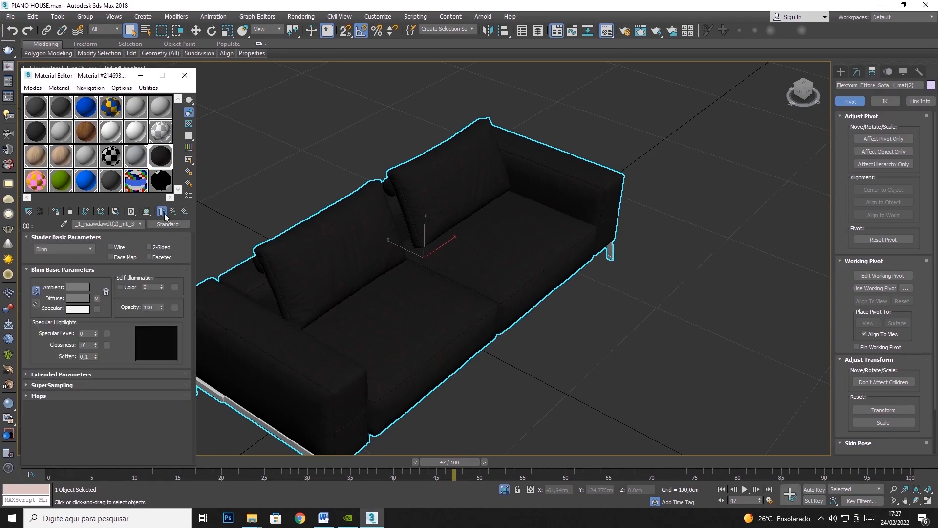
Clear the sofa selection and bring all the house objects back.
click(674, 319)
right_click(674, 320)
click(698, 276)
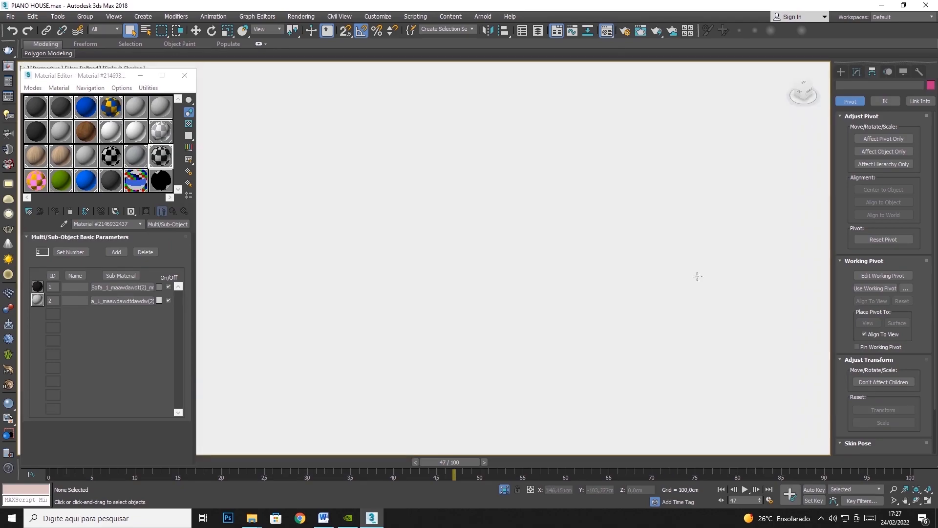
scroll(576, 317, down, 10)
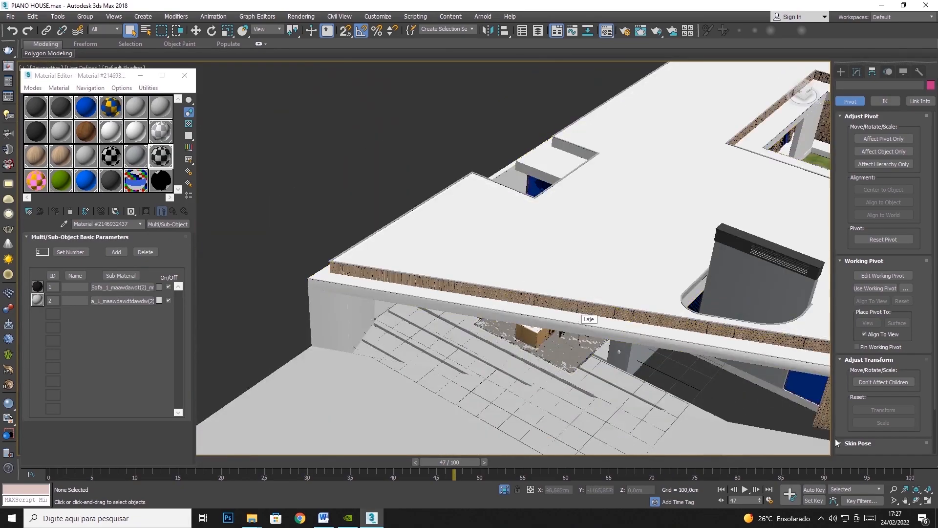
click(904, 501)
drag(591, 308, 406, 292)
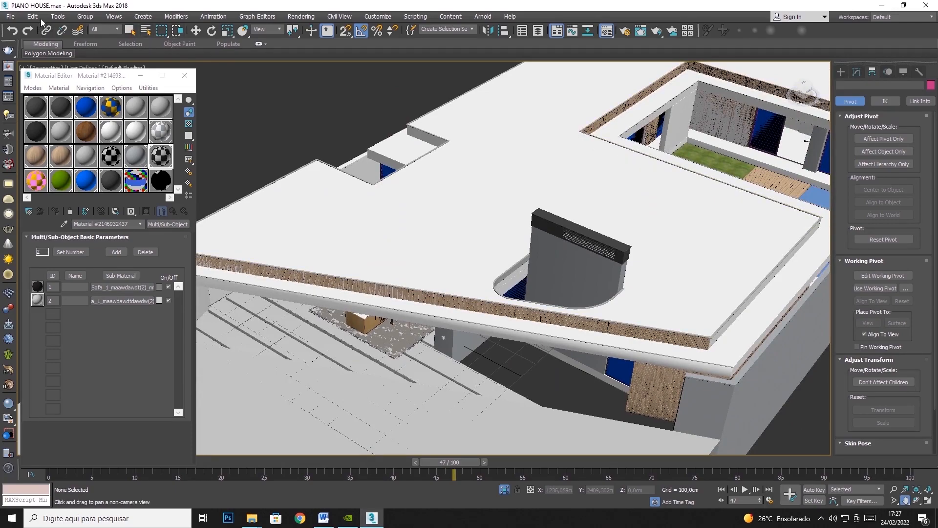
Open the Layer Explorer to list the scene's layers.
click(55, 17)
click(68, 45)
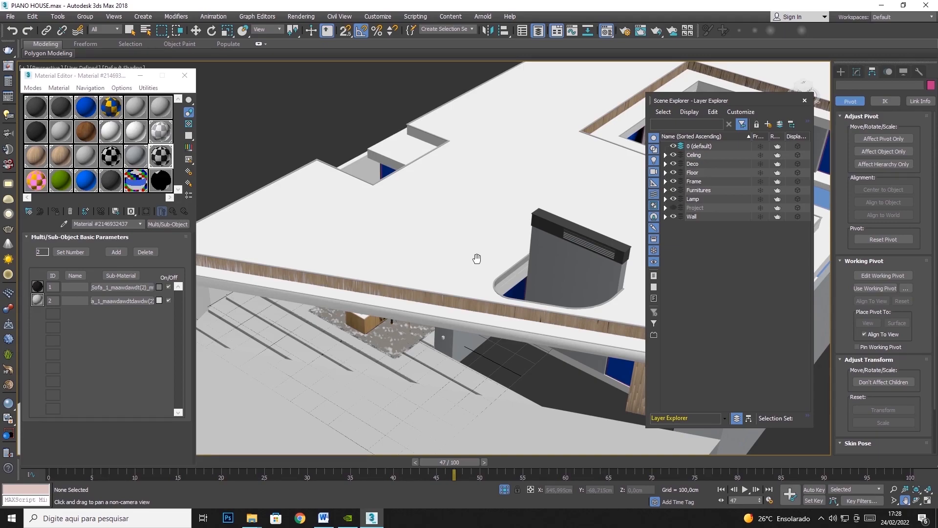
click(805, 101)
click(58, 16)
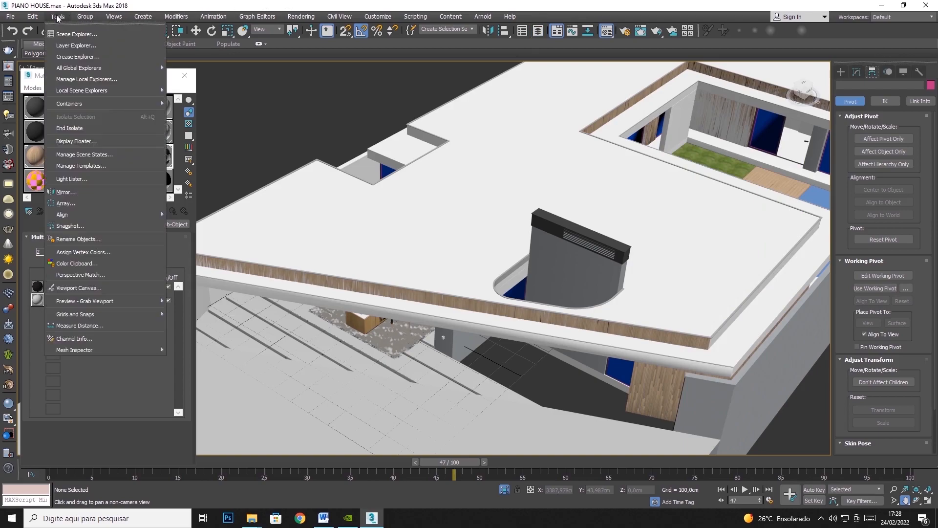
click(64, 45)
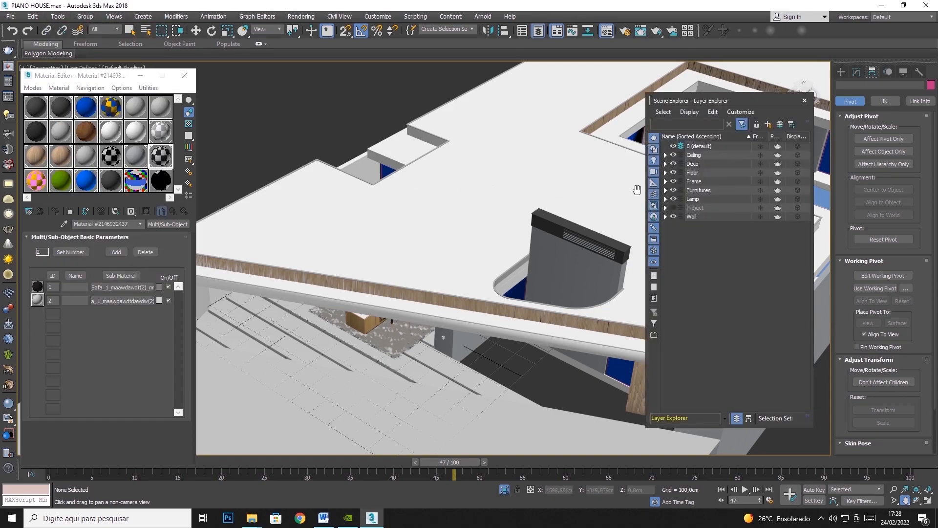
drag(540, 168, 522, 181)
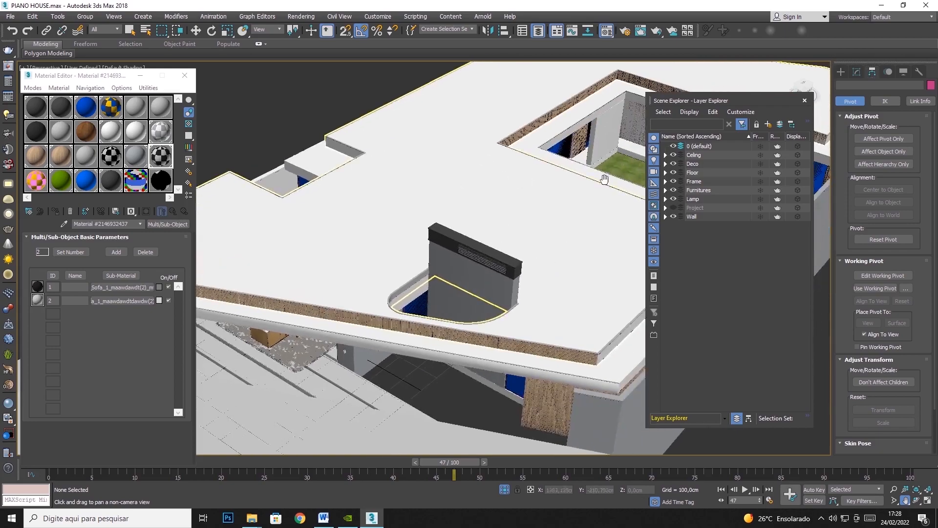
Hide the Ceiling layer and select the PAREDE01 wall object.
click(672, 155)
click(195, 31)
click(497, 193)
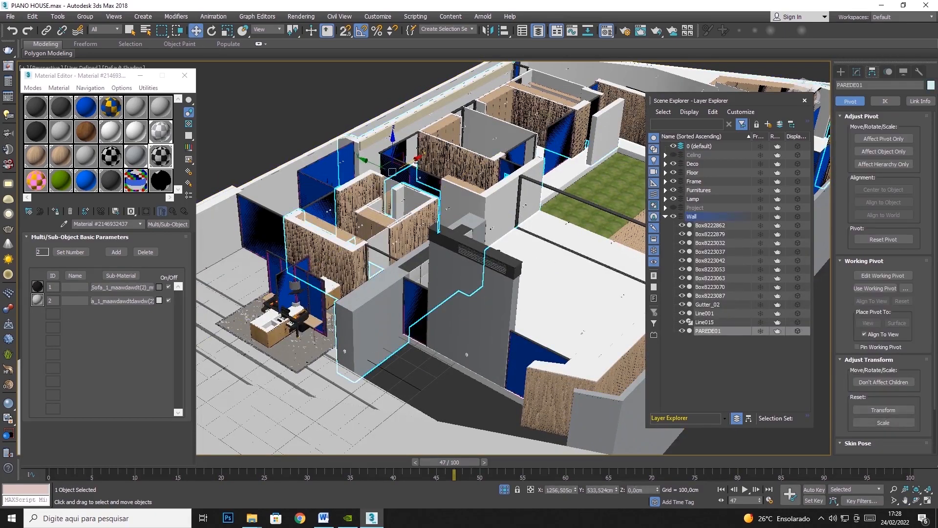
Toggle the Wall layer's visibility off and on, and select the interior floor slab to locate it in its layer.
click(673, 216)
click(672, 216)
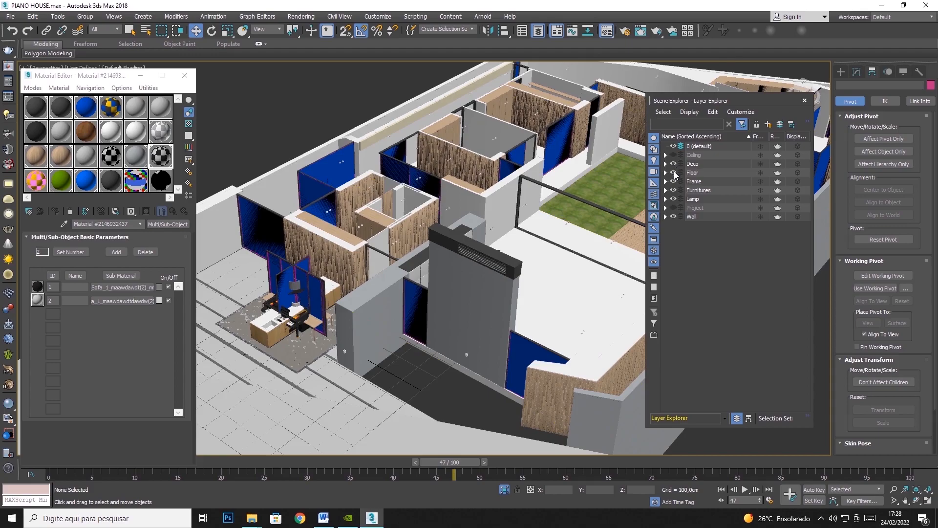
click(538, 290)
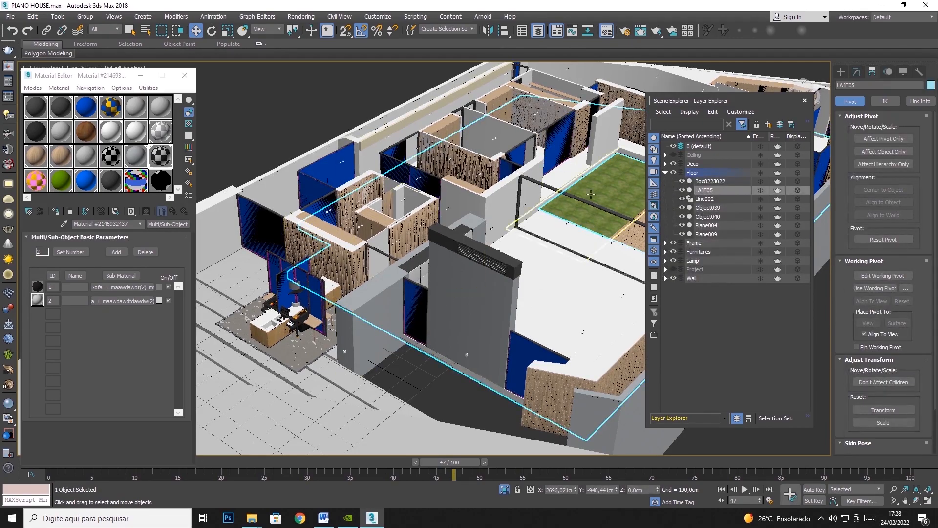
scroll(505, 240, down, 5)
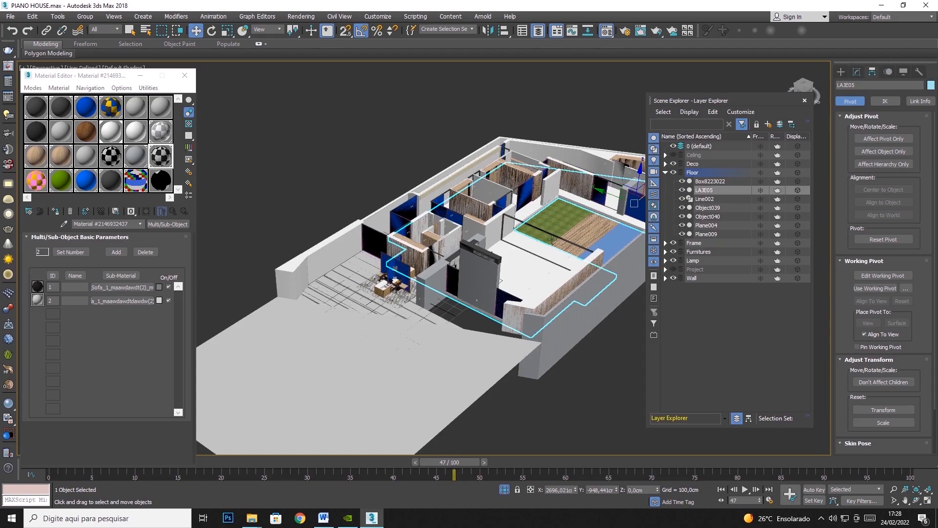
Hide the Floor, Wall, Furnitures, Lamp and Deco layers, keeping the Frame layer displayed.
click(673, 172)
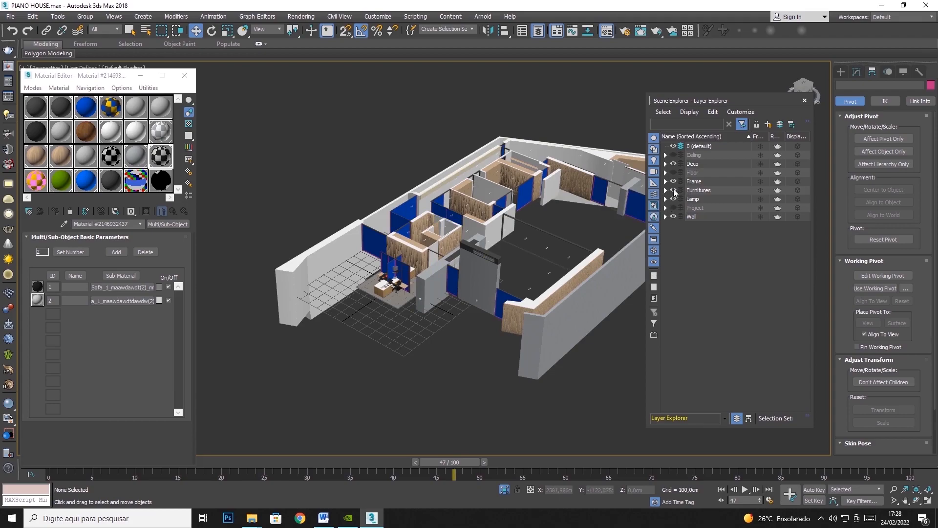
click(672, 217)
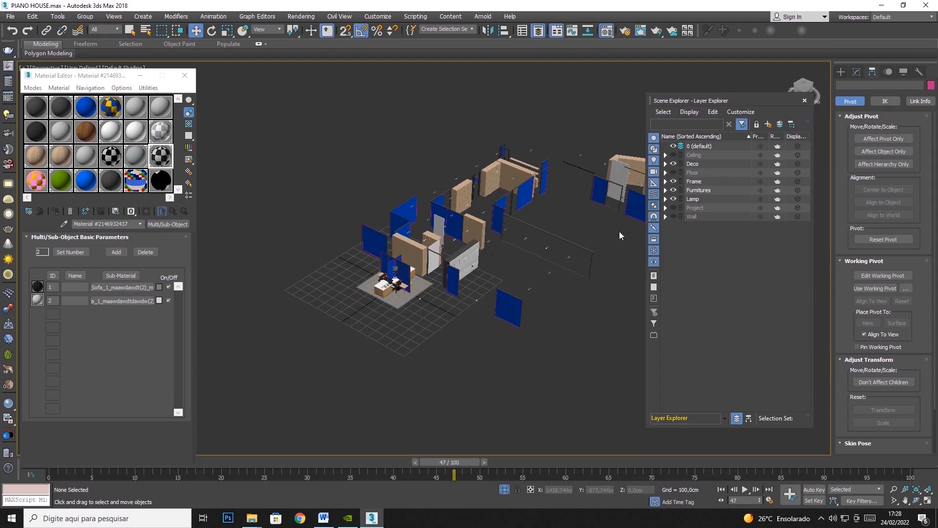
click(674, 190)
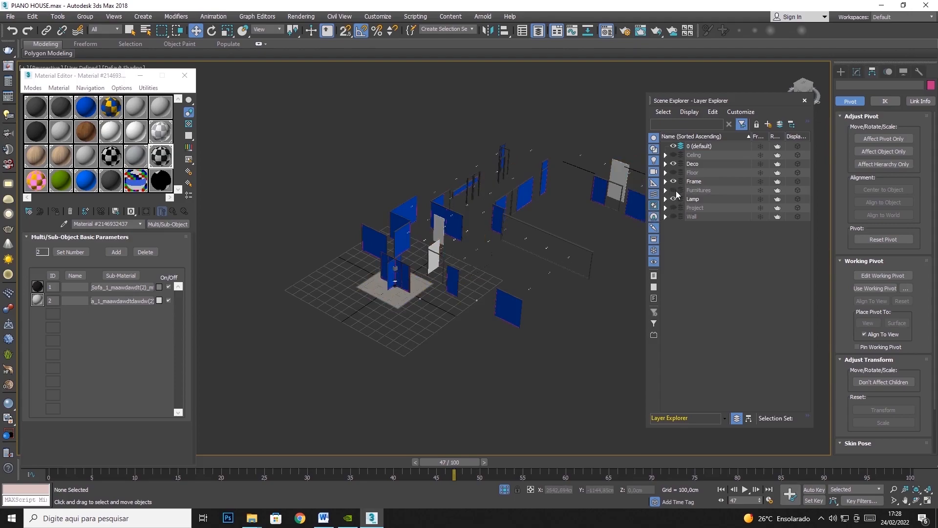
click(673, 199)
click(673, 163)
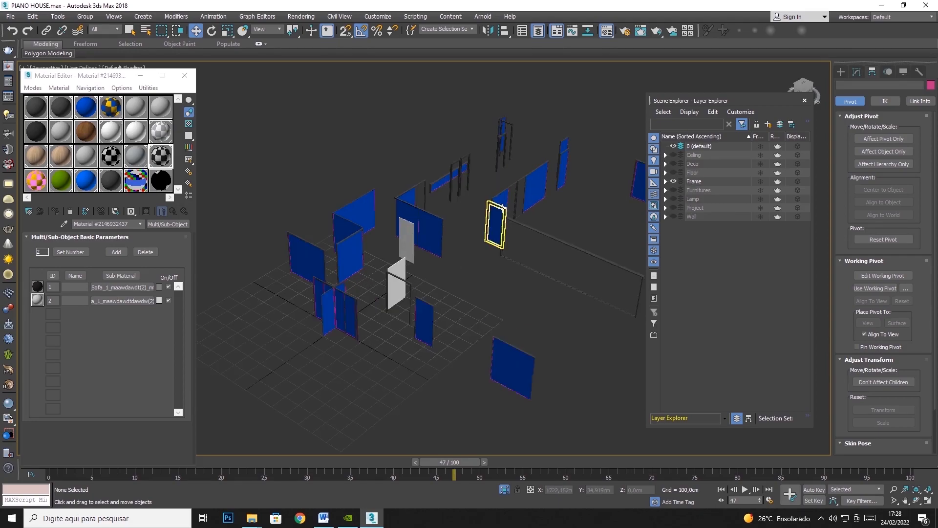
Select the VITROCSA_078 and VITROCSA_062 glazed panels in turn, and slide VITROCSA_062 slightly along its X axis.
scroll(497, 226, up, 4)
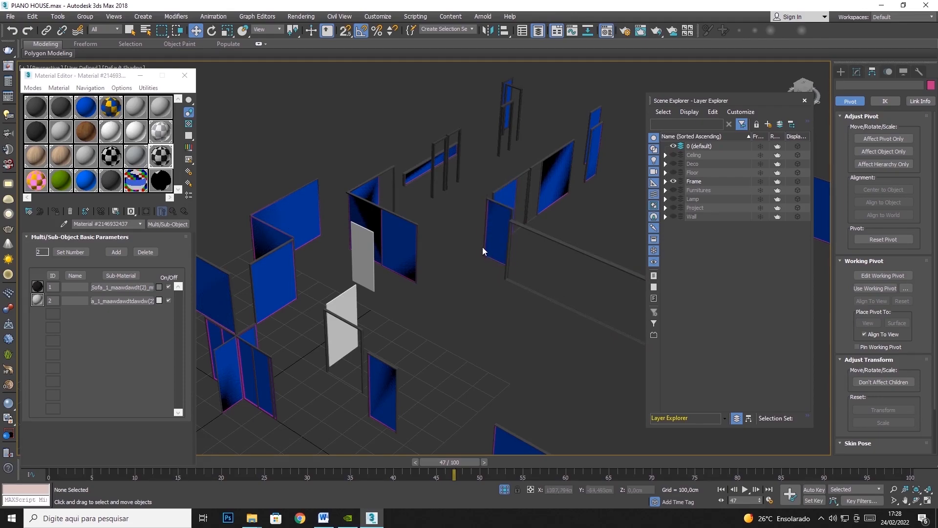
click(496, 220)
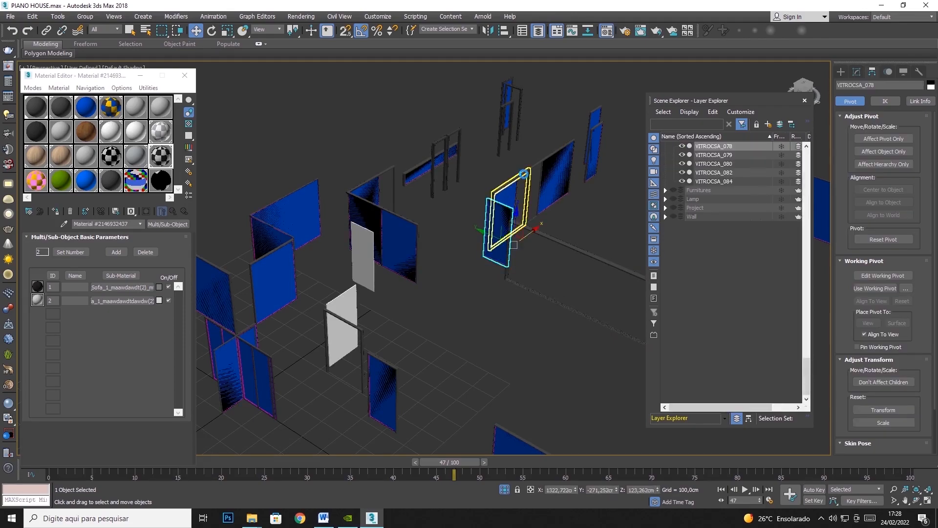
click(556, 152)
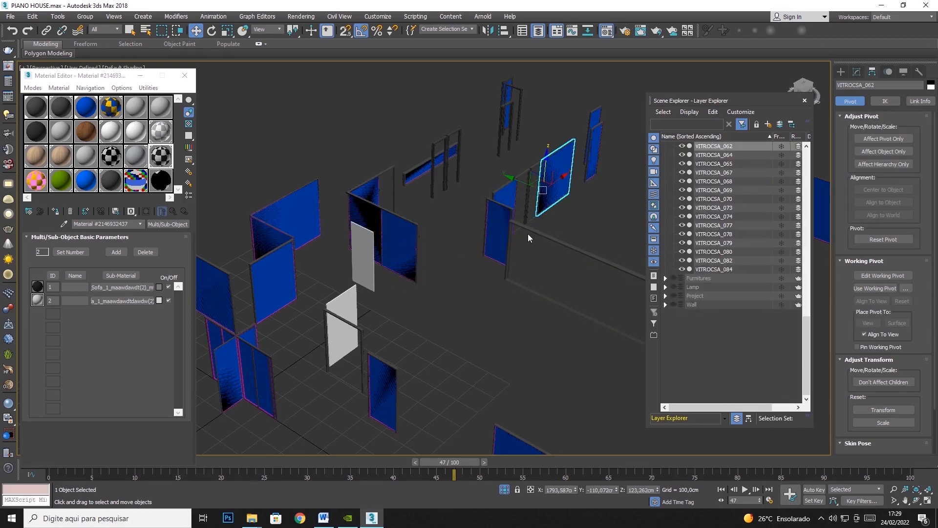
mouse_move(556, 184)
mouse_down()
mouse_move(536, 192)
mouse_move(561, 180)
mouse_up()
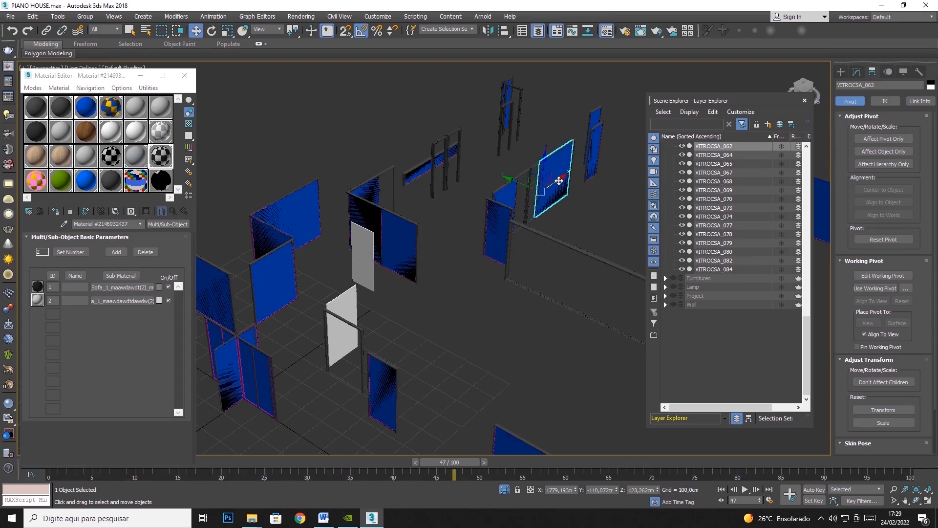
Select the VITROCSA_078 glazed panel, try rotating it about its own pivot, and undo the rotations.
click(498, 229)
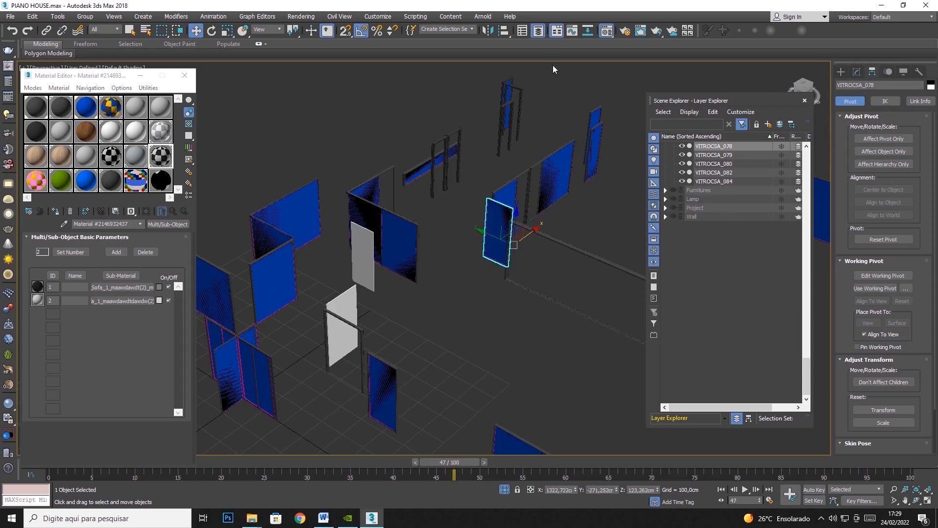
click(213, 31)
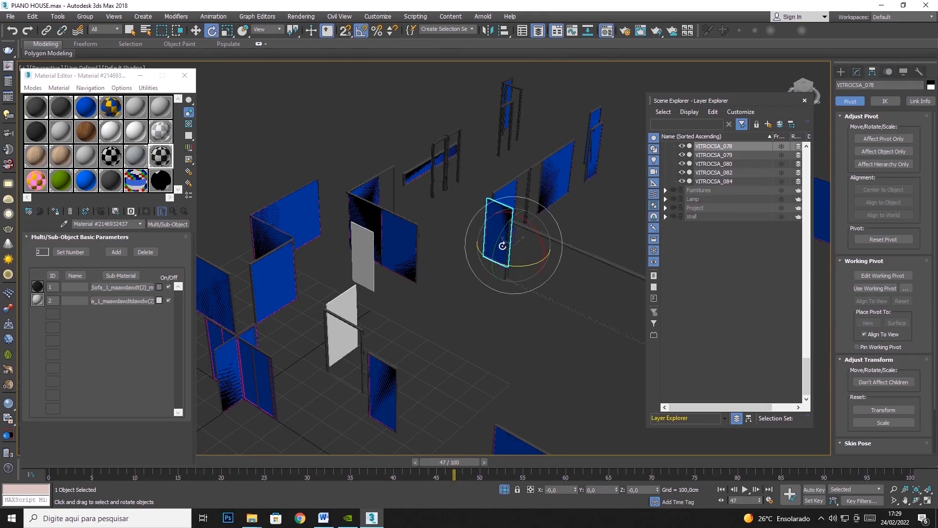
mouse_move(512, 265)
mouse_down()
mouse_move(464, 262)
mouse_move(554, 268)
mouse_move(450, 253)
mouse_move(523, 265)
mouse_up()
drag(510, 265, 529, 275)
key(ctrl+z)
key(ctrl+z)
middle_drag(480, 333, 637, 176)
key(w)
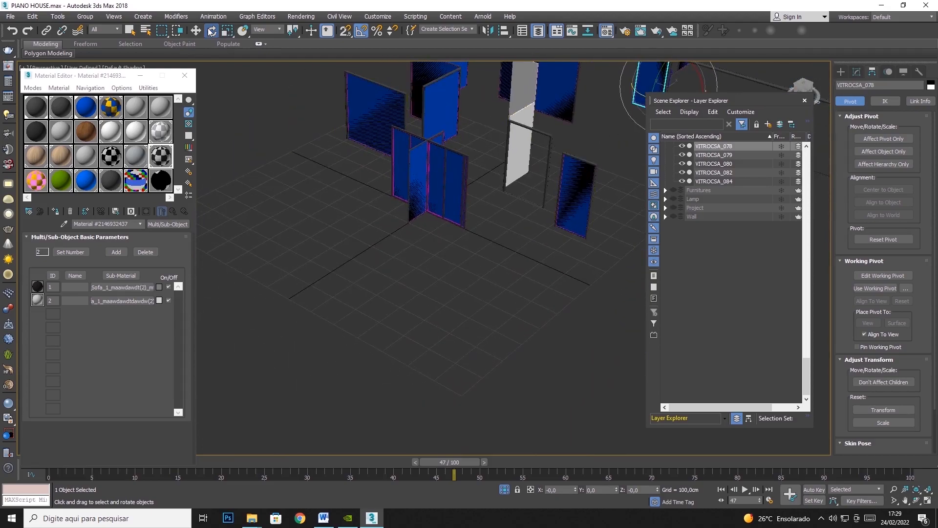
middle_drag(515, 246, 381, 337)
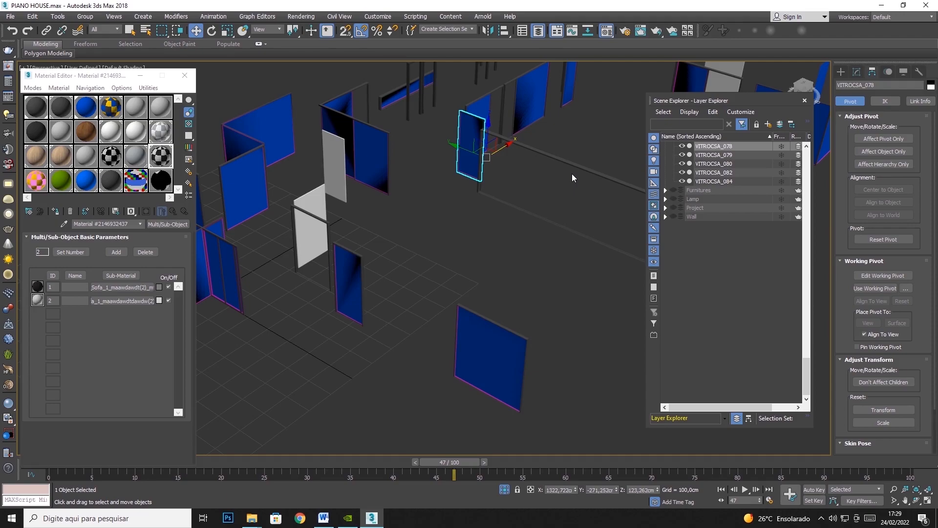
middle_drag(539, 237, 574, 256)
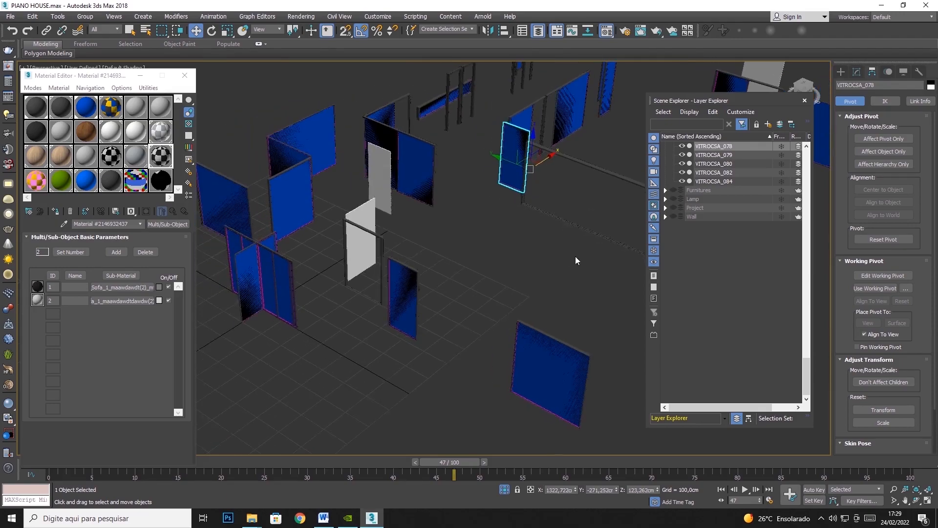
Move Glass Door_Living from the scene origin into the wide living-room frame, collapse the Frame layer and show the Wall layer.
click(231, 251)
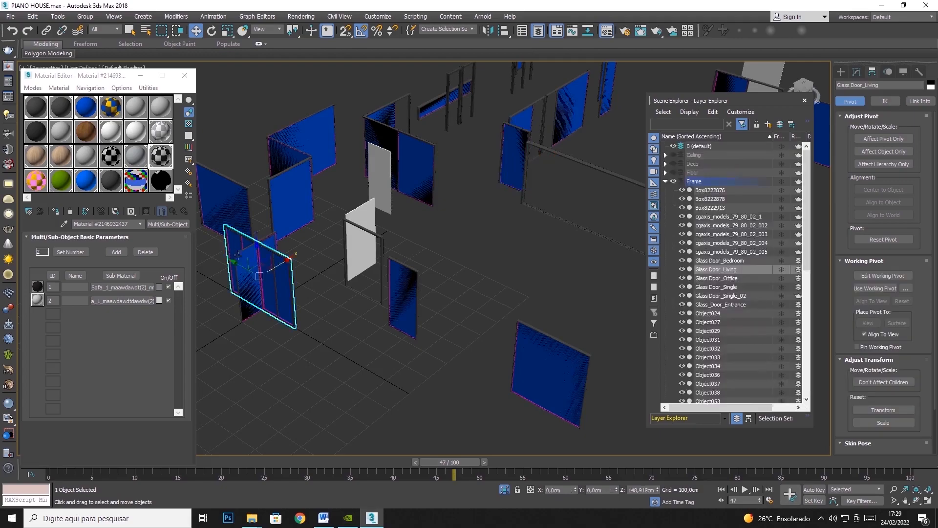
drag(268, 269, 557, 181)
middle_drag(521, 211, 391, 226)
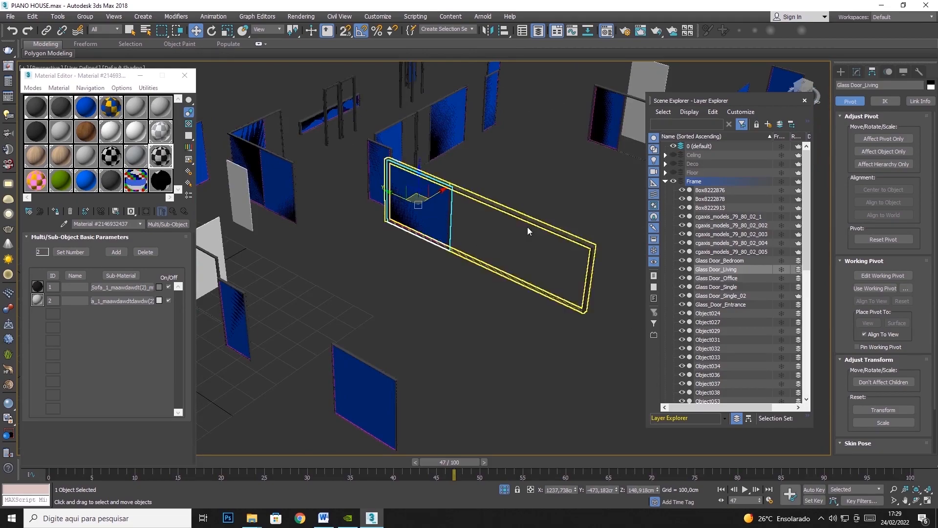
click(665, 181)
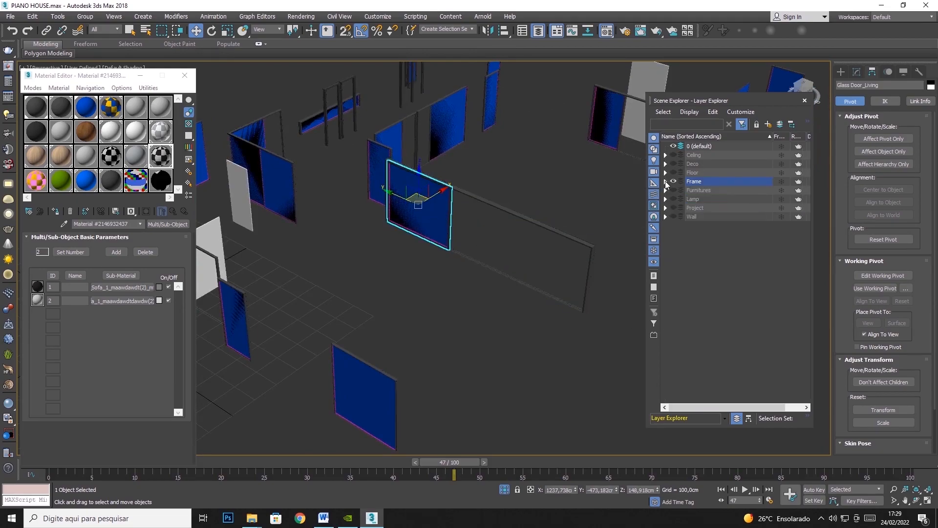
click(673, 217)
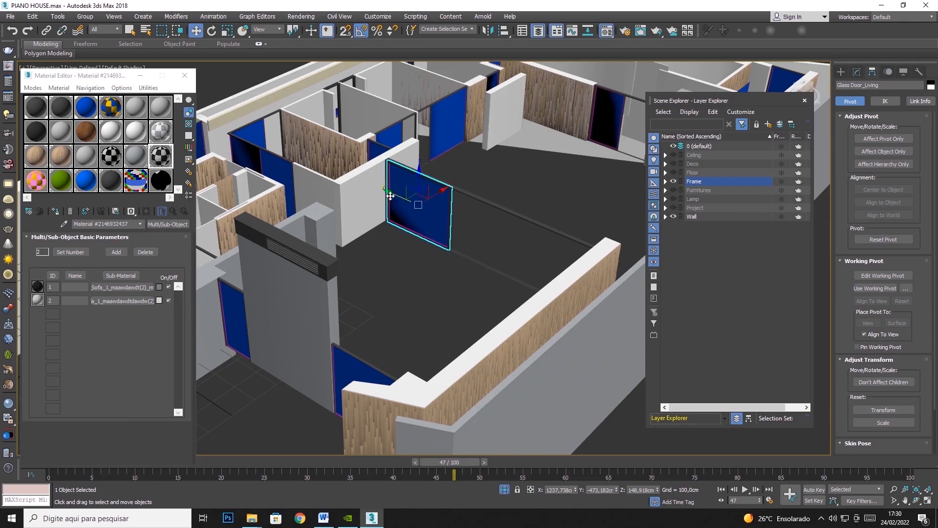
Nudge Glass Door_Living within the wide frame, and undo its moves to return it to the origin.
mouse_move(391, 194)
mouse_down()
mouse_move(460, 226)
mouse_move(390, 208)
mouse_up()
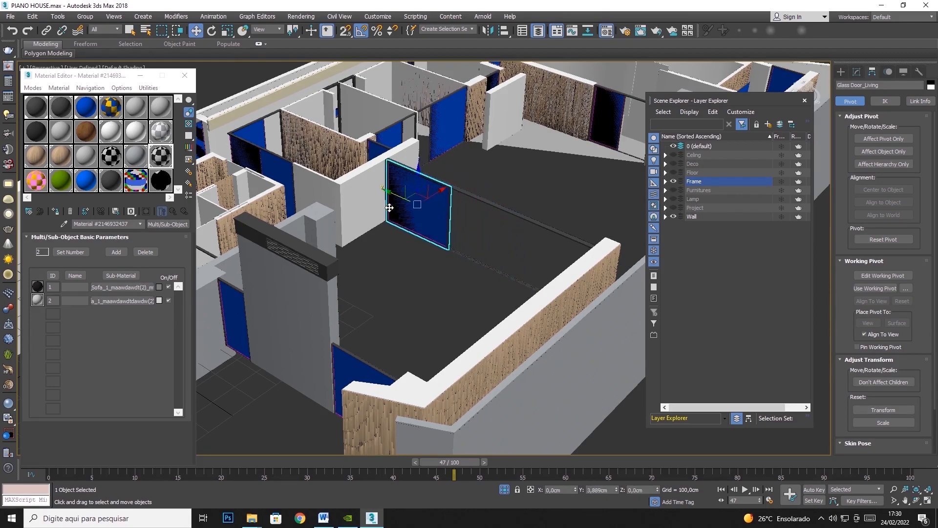
key(ctrl+z)
key(ctrl+z)
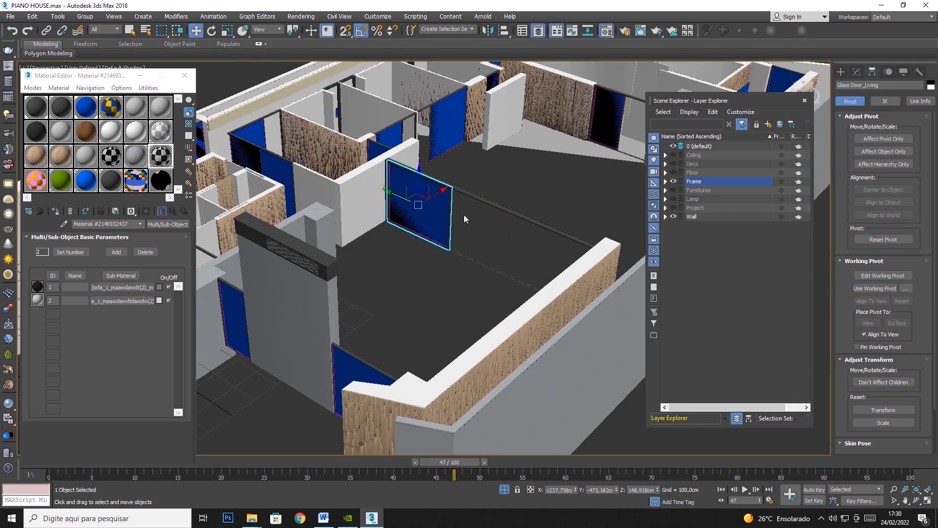
middle_drag(423, 201, 530, 167)
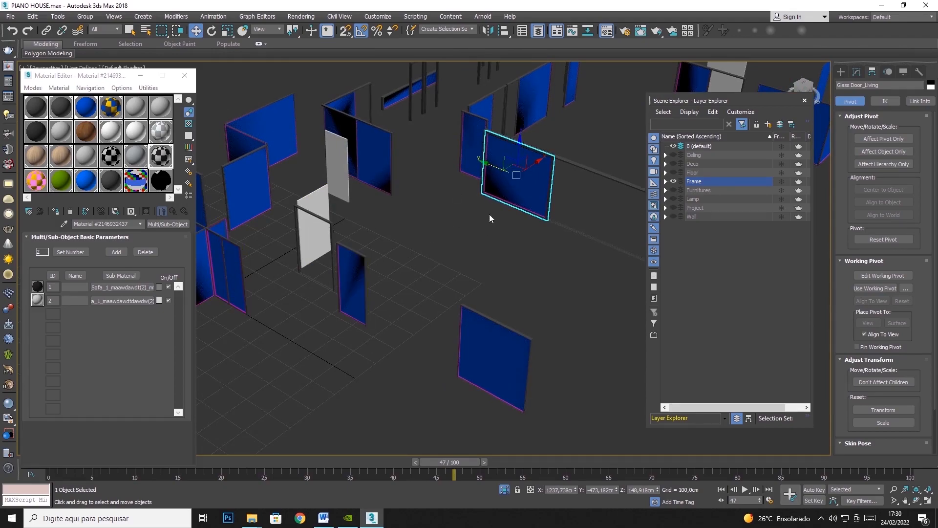
mouse_move(509, 166)
mouse_down()
mouse_move(525, 172)
mouse_move(509, 165)
mouse_up()
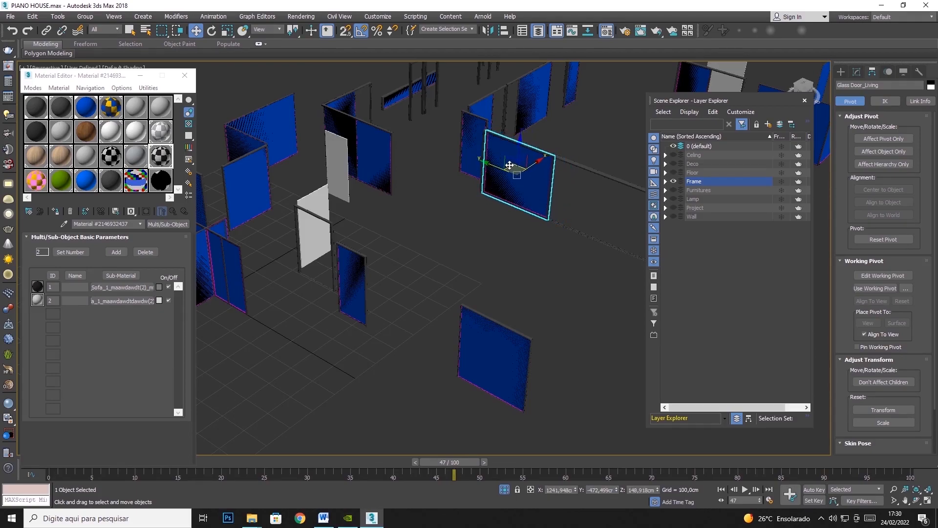
key(ctrl+z)
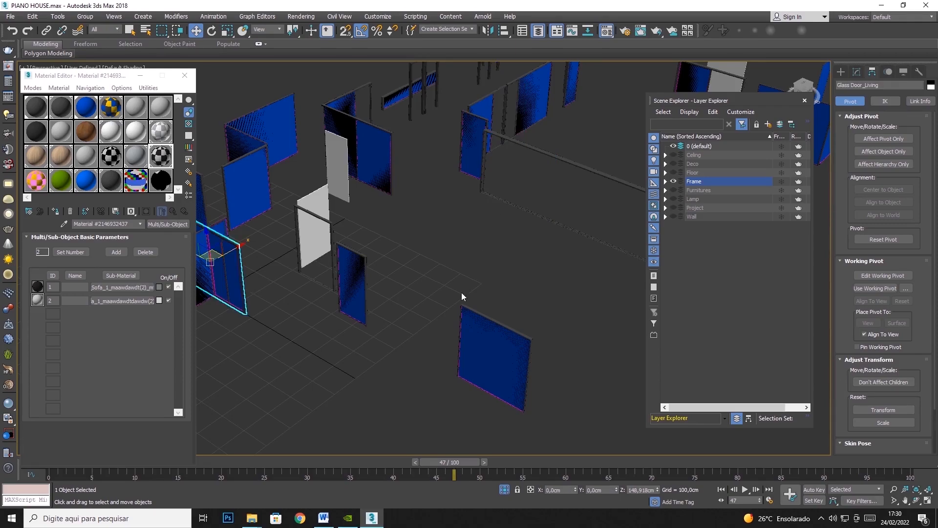
key(z)
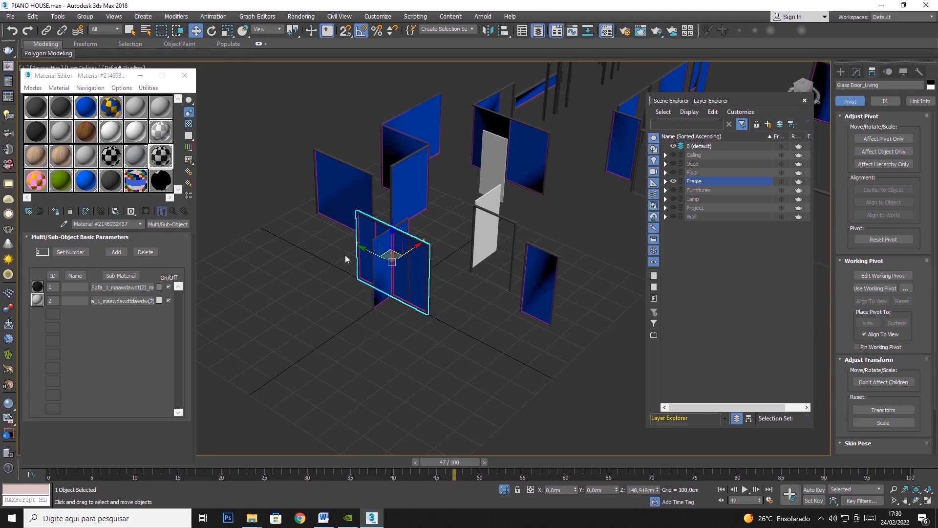
Try placing Glass Door_Living in the wide frame again, and undo the placement.
click(408, 271)
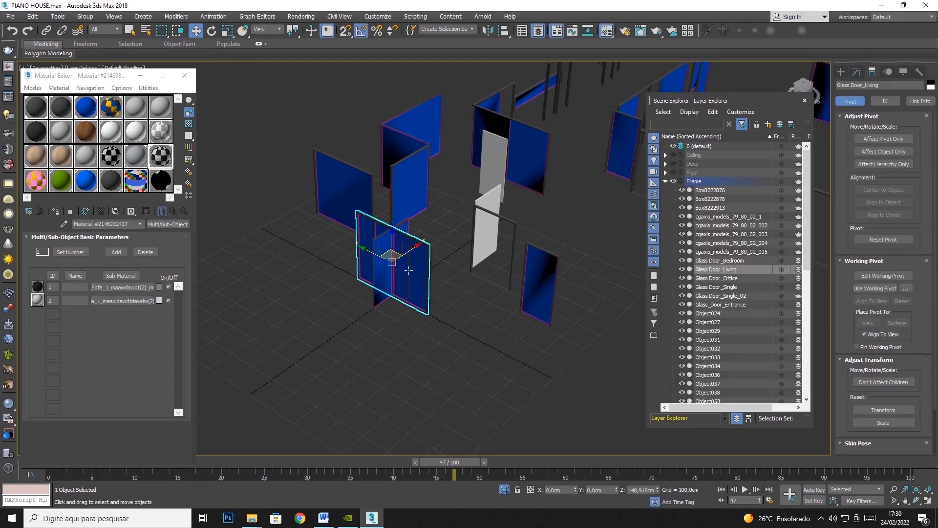
drag(392, 241, 551, 170)
key(ctrl+z)
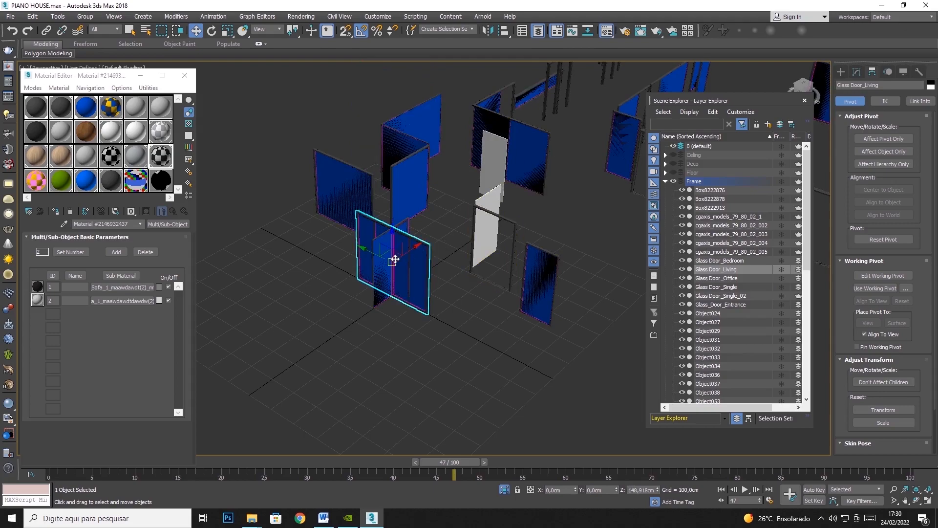
drag(395, 259, 684, 166)
middle_drag(597, 193, 471, 231)
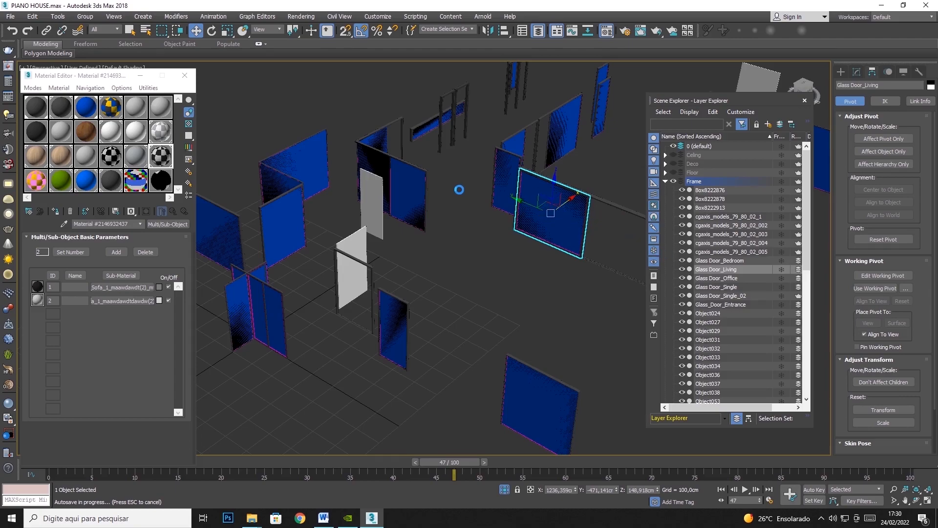
key(ctrl+z)
middle_drag(287, 317, 352, 300)
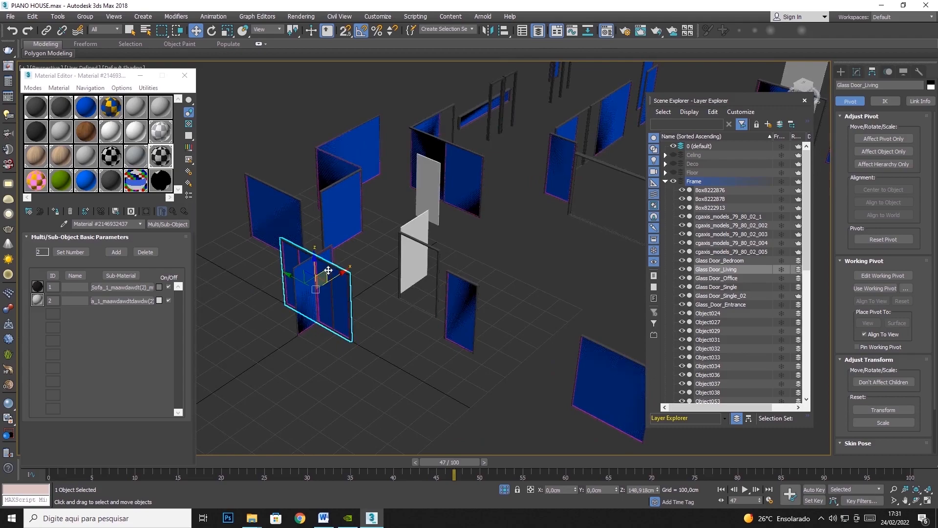
Select Glass Door_Bedroom, try moving it from the origin to the frames on the far side of the house, and undo the moves.
click(297, 252)
scroll(313, 288, down, 3)
middle_drag(318, 293, 287, 311)
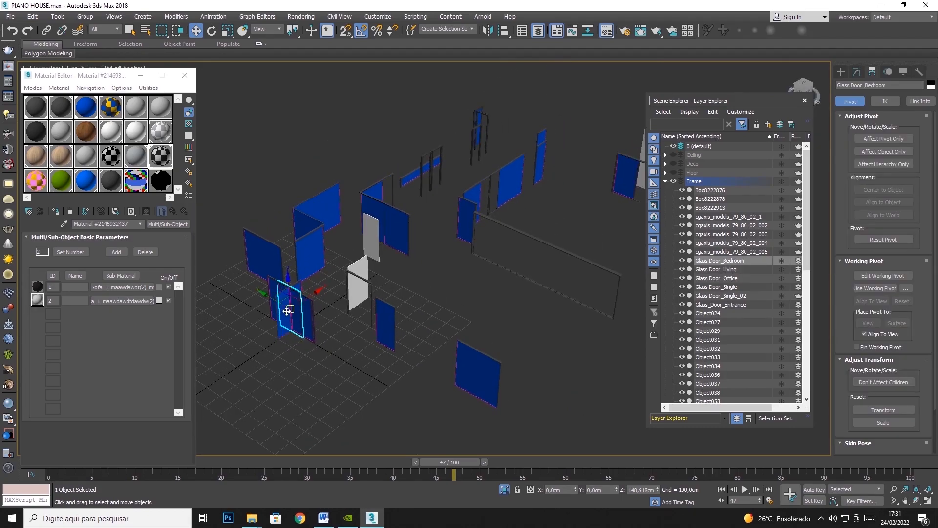
drag(293, 299, 523, 214)
key(ctrl+z)
drag(295, 299, 594, 201)
middle_drag(594, 196, 517, 227)
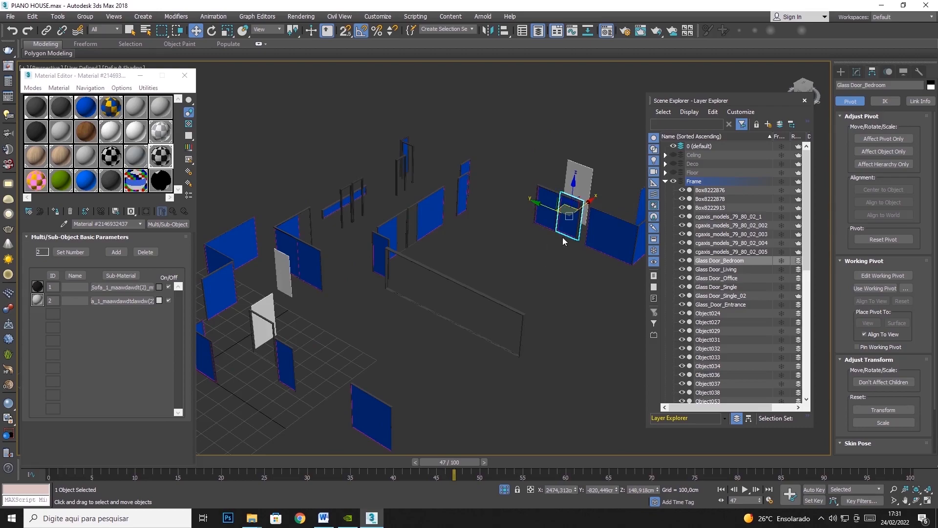
mouse_move(554, 213)
mouse_down()
mouse_move(520, 202)
mouse_move(548, 213)
mouse_up()
key(ctrl+z)
key(ctrl+z)
middle_drag(324, 323, 469, 288)
Isolate Glass Door_Office and Glass Door_Single_02 from the rest of the frames, and clear the selection.
scroll(406, 288, up, 5)
drag(318, 309, 300, 280)
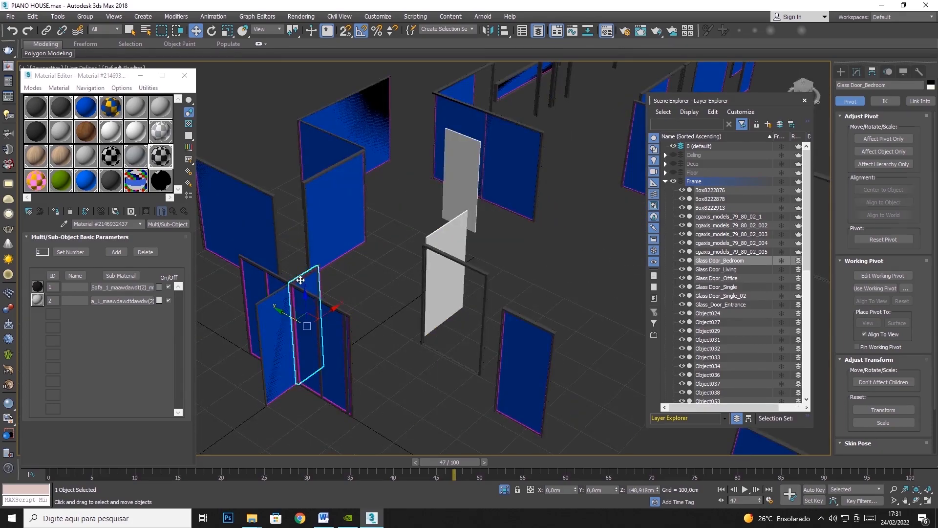
click(300, 280)
ctrl+click(275, 300)
right_click(275, 300)
click(302, 210)
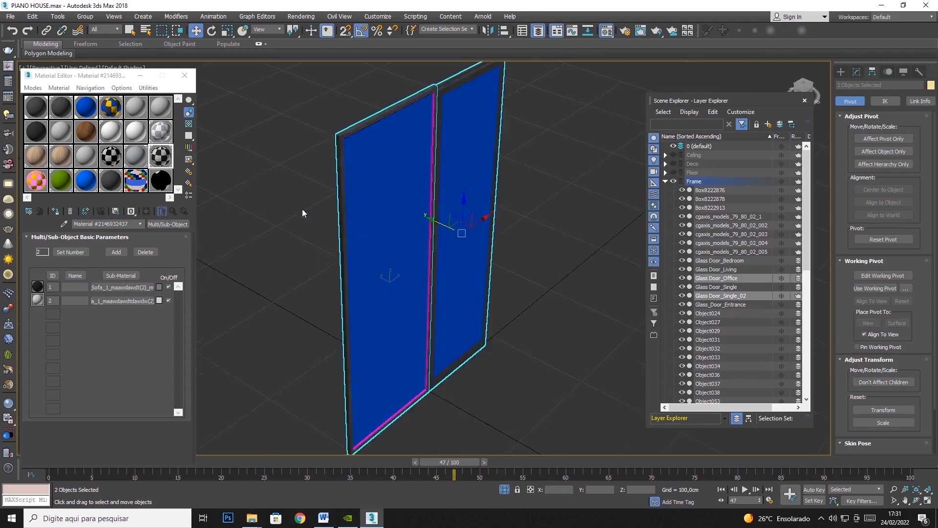
click(563, 250)
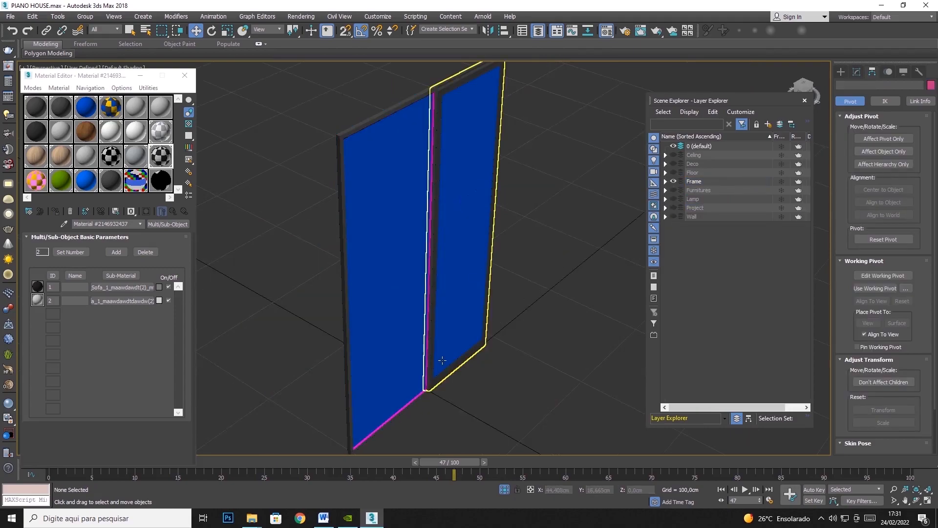
Show the isolated doors in a maximized top view and select Glass Door_Single_02.
click(928, 502)
click(927, 502)
scroll(469, 293, down, 4)
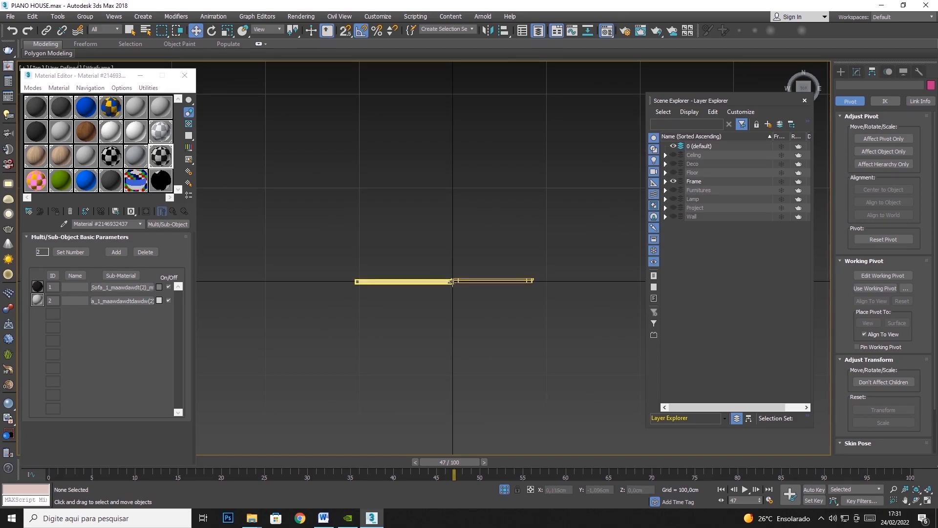
click(468, 280)
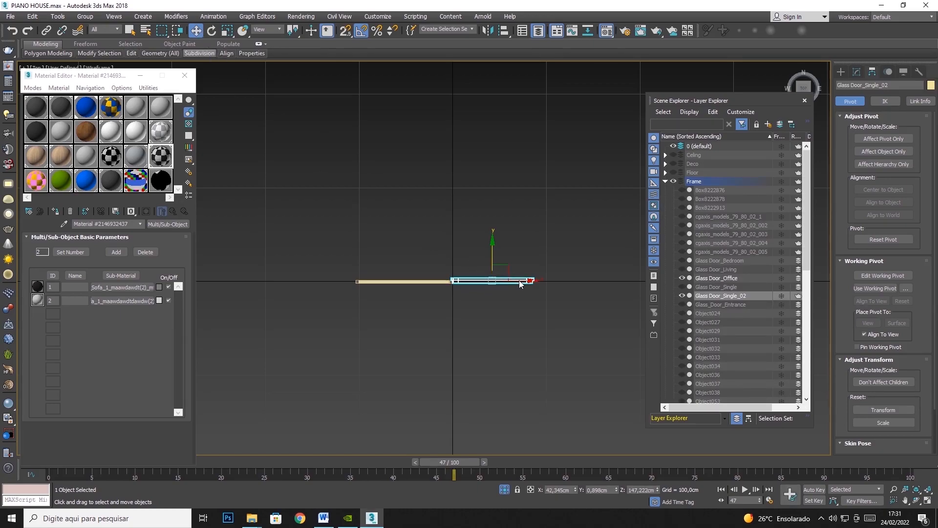
Move only the pivot of Glass Door_Single_02 along X to its edge beside Glass Door_Office, at about X -0.1 cm.
click(926, 501)
middle_drag(584, 352, 413, 348)
mouse_move(465, 329)
mouse_down()
mouse_move(540, 298)
mouse_move(513, 299)
mouse_move(467, 327)
mouse_up()
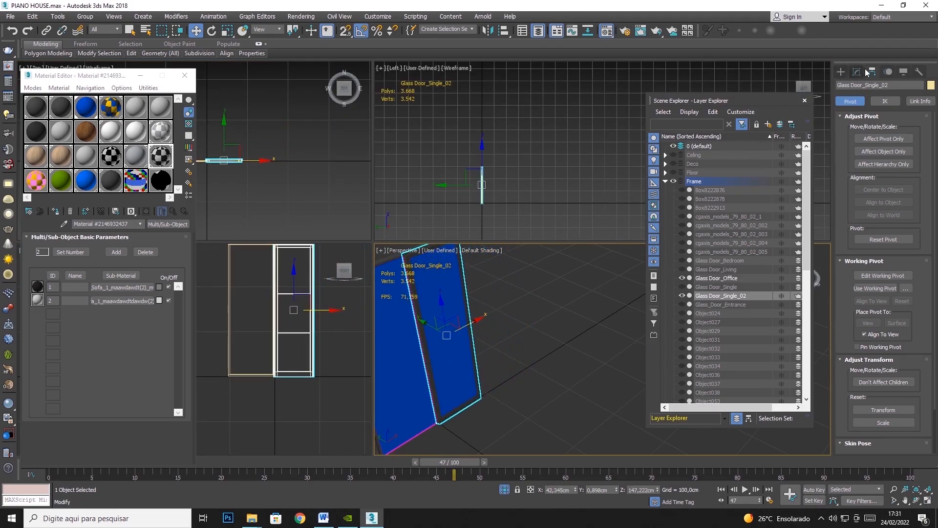
click(883, 139)
drag(469, 324, 449, 334)
click(868, 139)
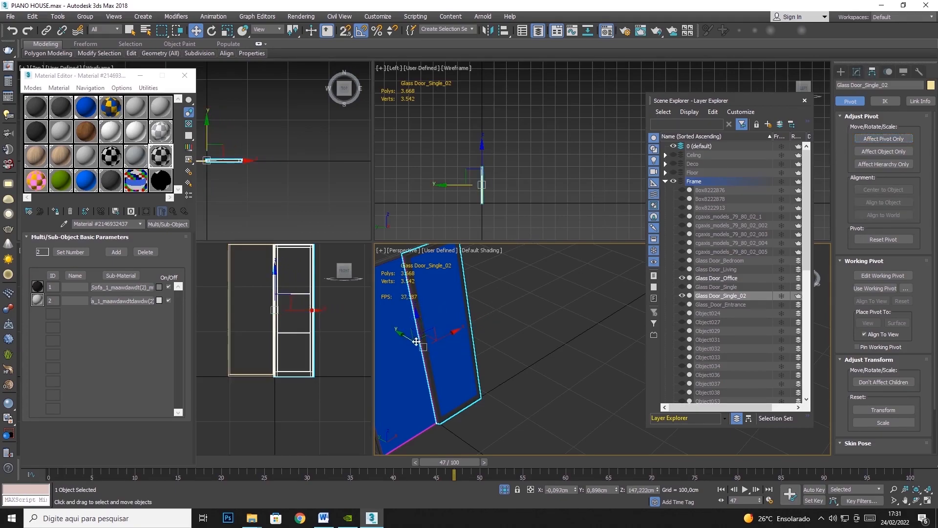
Try rotating Glass Door_Single_02 about its relocated edge pivot.
click(212, 31)
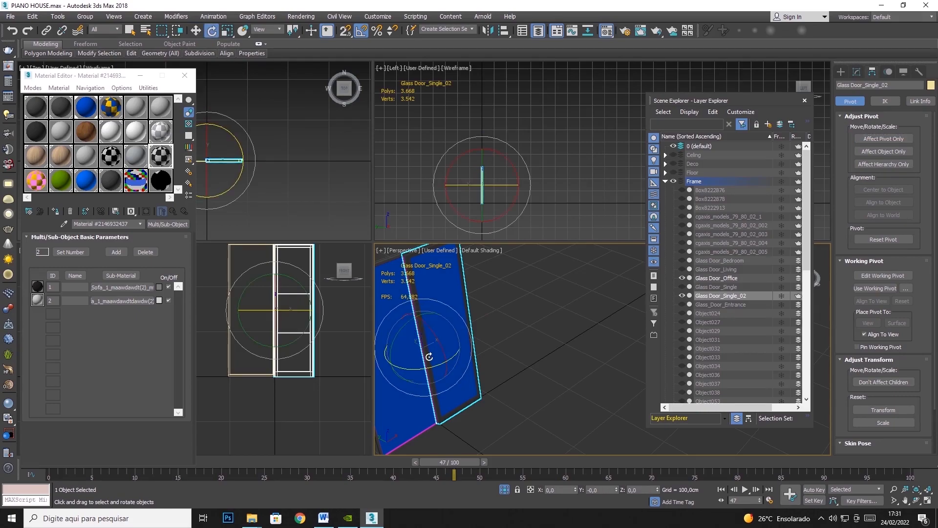
mouse_move(420, 367)
mouse_down()
mouse_move(461, 364)
mouse_move(423, 379)
mouse_up()
right_click(287, 177)
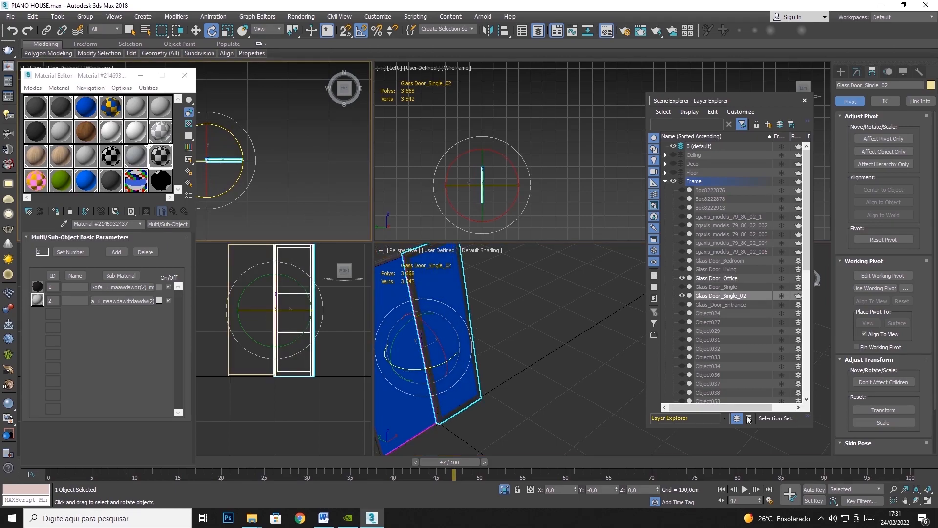
Slide Glass Door_Single_02 over Glass Door_Office in the maximized top view, to about X -36.6 cm, Y 0.5 cm.
click(927, 500)
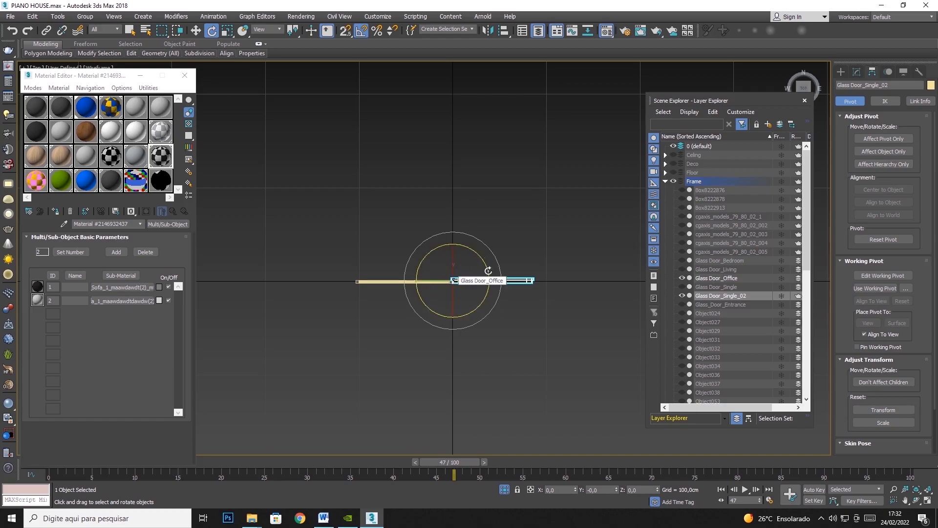
scroll(453, 288, up, 5)
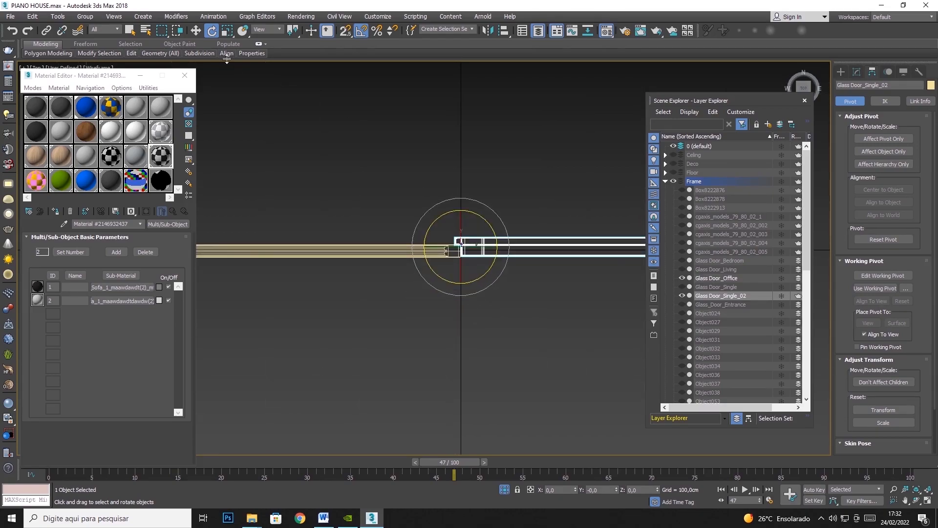
click(195, 31)
scroll(373, 294, down, 3)
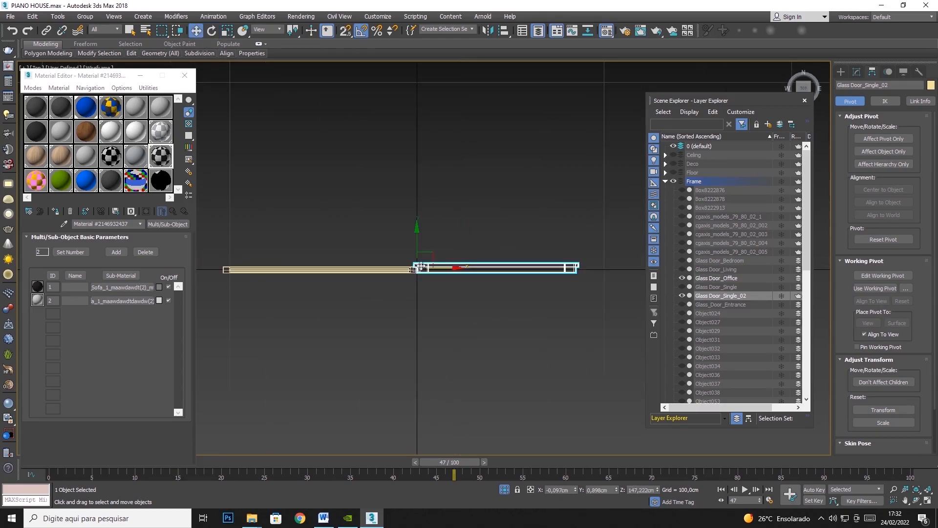
scroll(428, 267, up, 3)
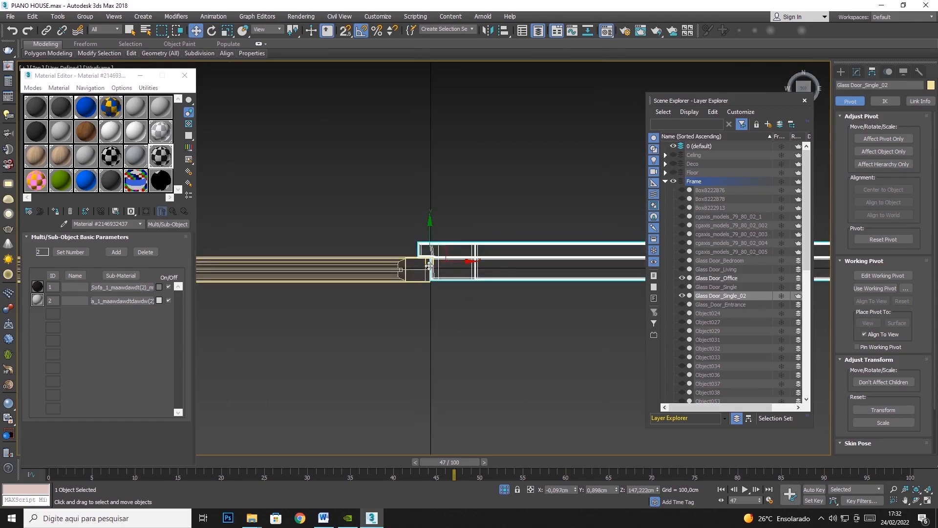
scroll(442, 274, down, 2)
drag(450, 254, 403, 210)
scroll(468, 166, down, 2)
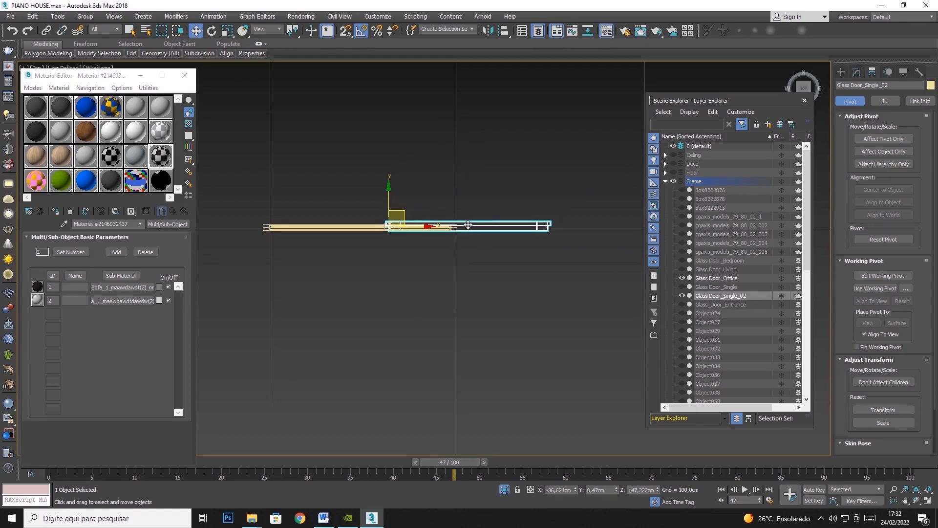
Undo the slide of Glass Door_Single_02 over Glass Door_Office and reactivate the Move tool.
click(217, 30)
key(ctrl+z)
key(w)
drag(477, 166, 419, 221)
scroll(472, 216, up, 5)
Try swinging Glass Door_Single_02 open around its pivot at the origin, and undo the rotation.
click(211, 30)
scroll(420, 215, down, 3)
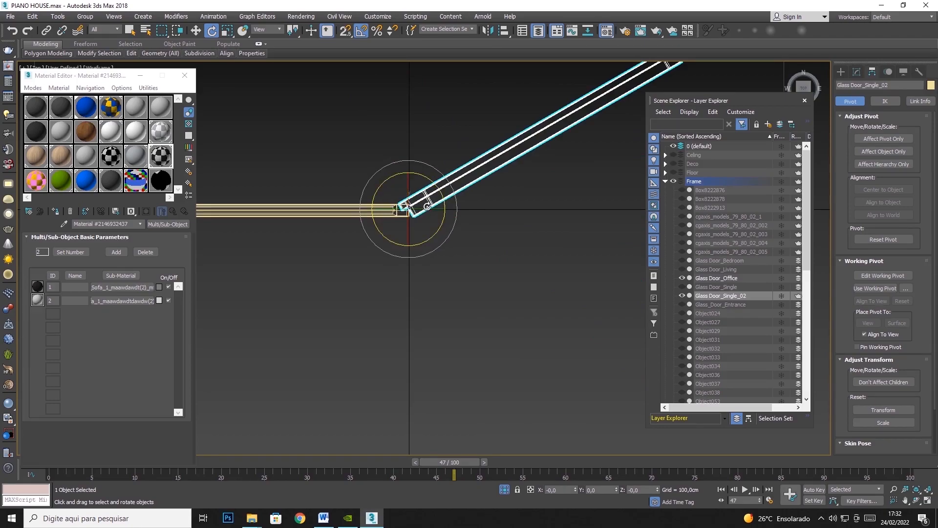
key(ctrl+z)
Select Glass Door_Office and examine how its edge meets Glass Door_Single_02 at the origin.
click(336, 206)
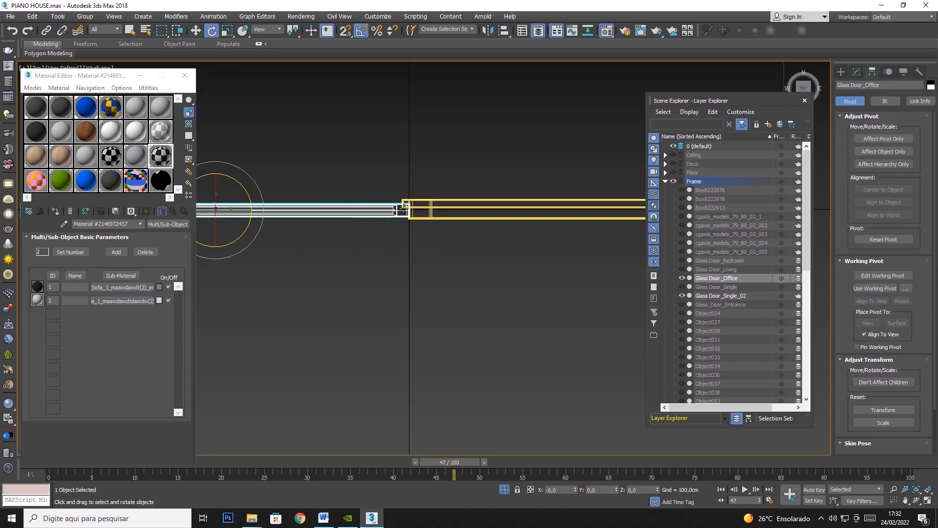
scroll(400, 201, up, 6)
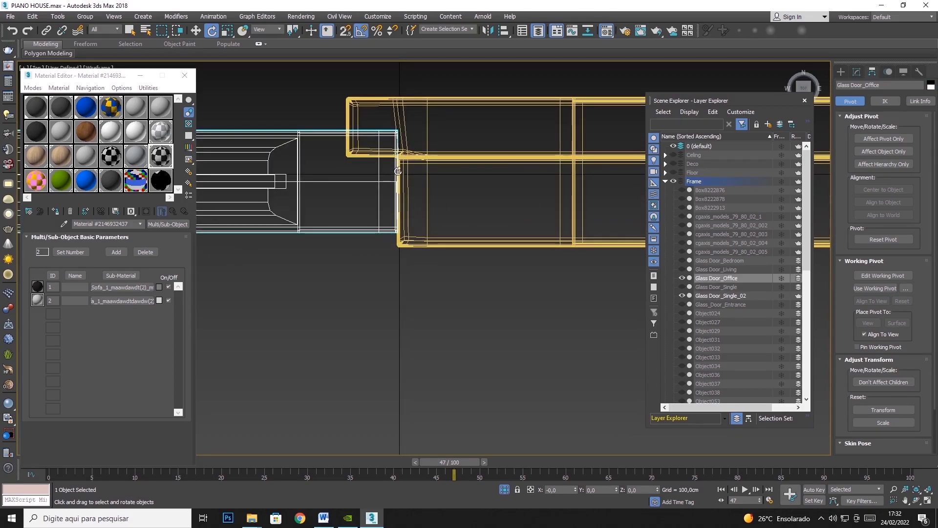
scroll(403, 200, down, 6)
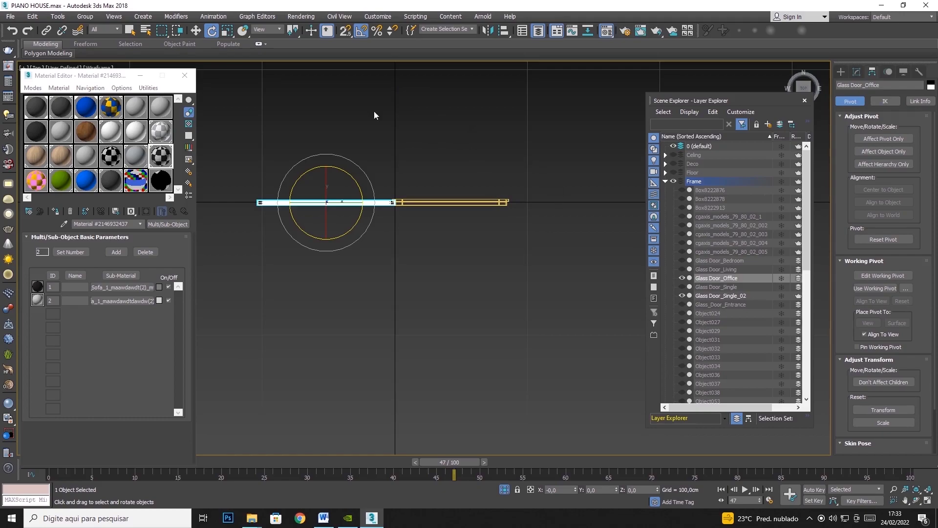
Maximize the perspective view and unhide all frame objects.
click(927, 500)
click(594, 384)
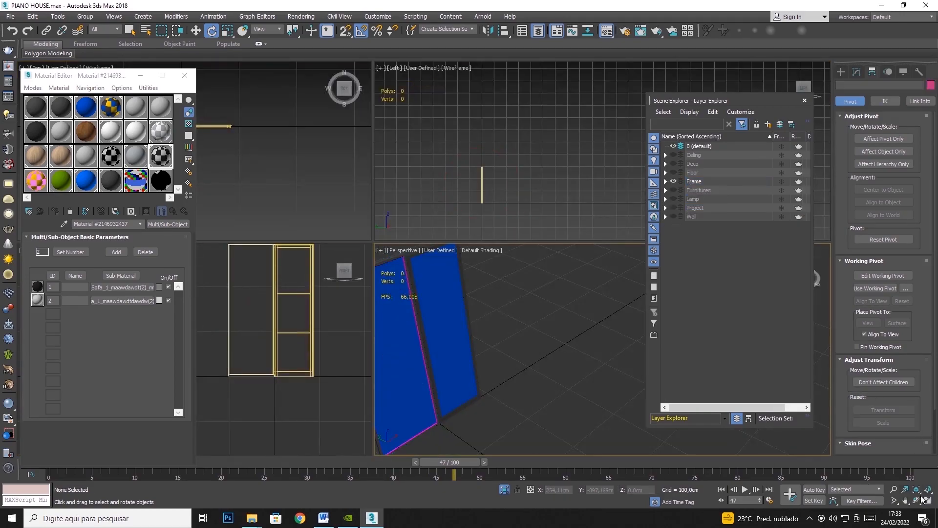
click(927, 499)
right_click(500, 284)
click(529, 242)
scroll(529, 242, down, 10)
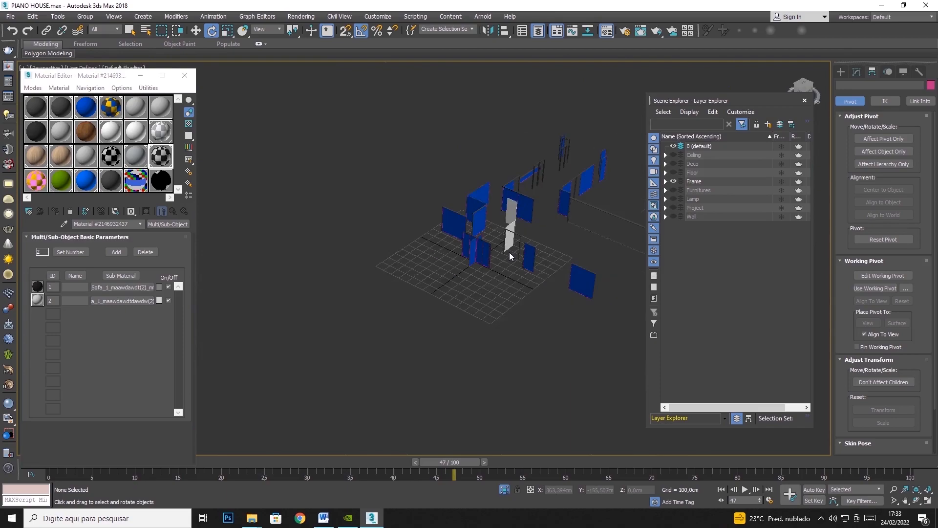
Hide the Frame layer and show the Furnitures layer in the perspective view.
click(673, 182)
click(672, 190)
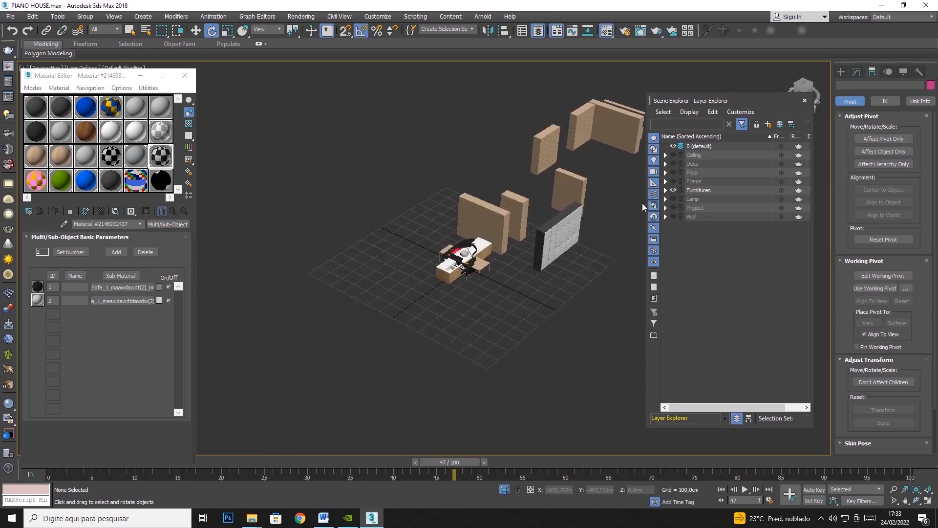
scroll(460, 256, up, 5)
key(w)
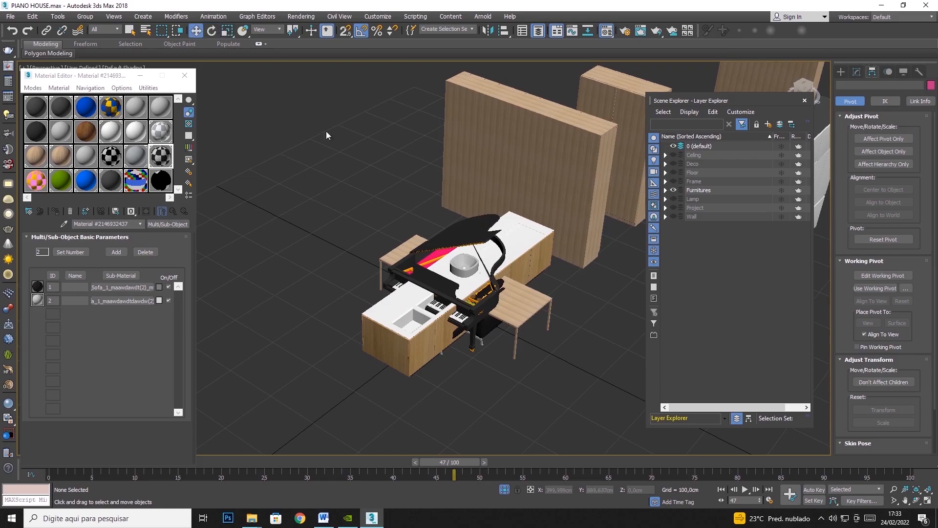
scroll(307, 206, up, 3)
scroll(307, 206, down, 4)
Select the wooden cabinets and the grey panelled unit placed away from the piano group.
drag(323, 137, 373, 179)
middle_drag(401, 126, 367, 182)
middle_drag(467, 132, 263, 134)
middle_drag(430, 165, 565, 136)
middle_drag(345, 190, 468, 175)
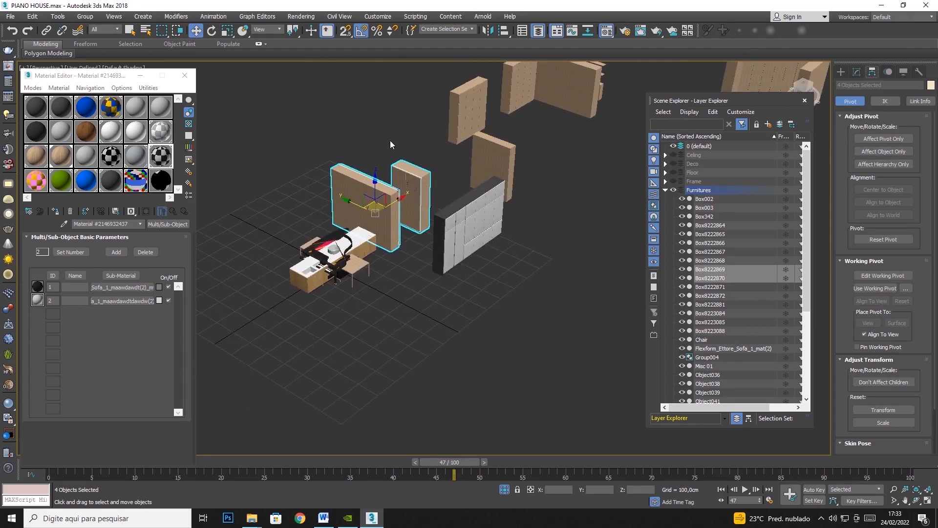
ctrl+drag(429, 286, 488, 232)
ctrl+drag(575, 126, 471, 164)
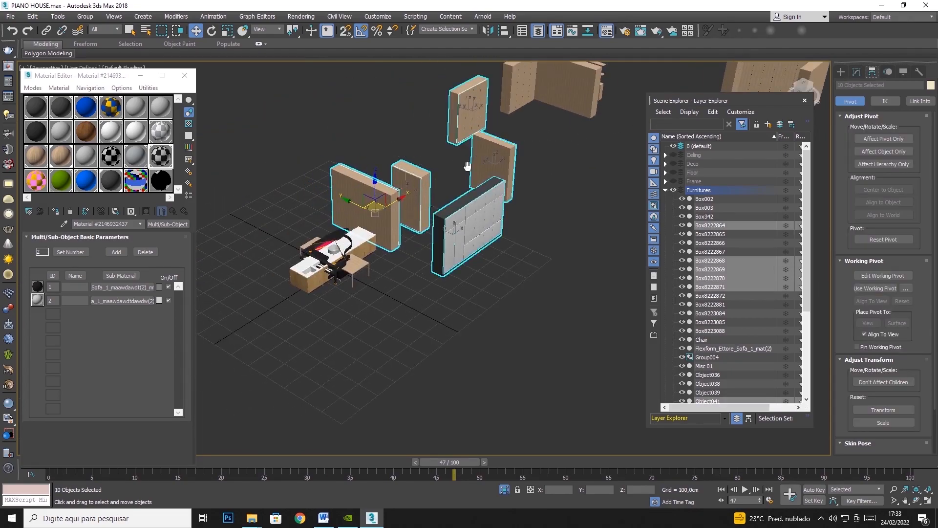
middle_drag(467, 166, 399, 218)
scroll(399, 217, down, 2)
ctrl+drag(415, 97, 605, 193)
right_click(445, 181)
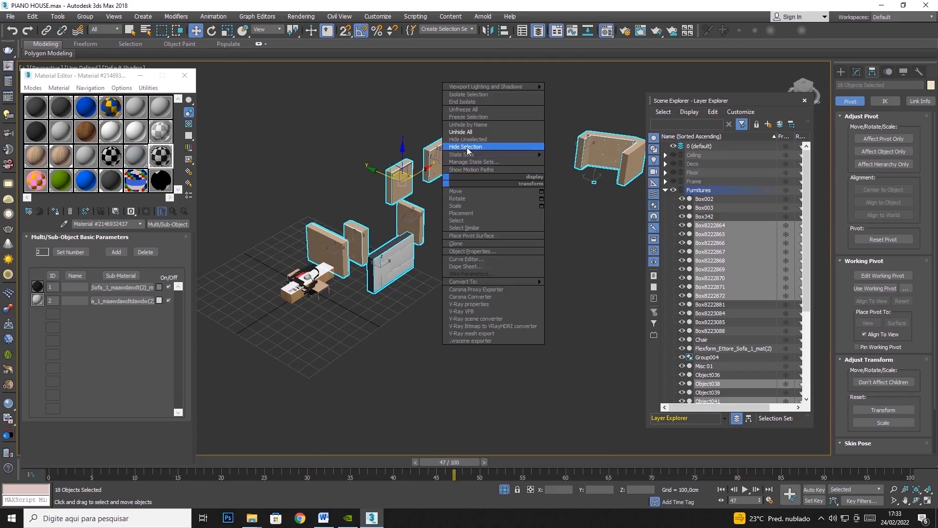
Delete the small stray black piece, Object038, lying beneath the distant cabinets.
scroll(603, 181, up, 8)
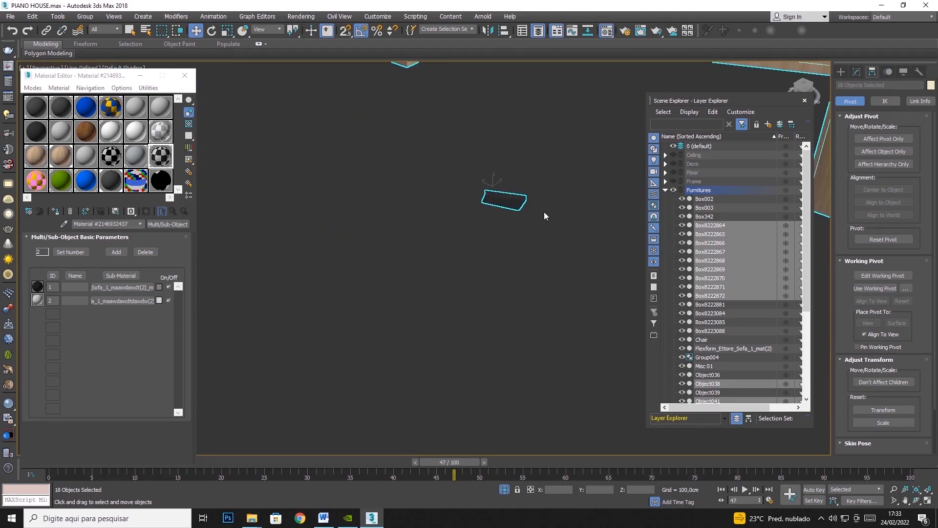
click(503, 199)
scroll(506, 200, up, 5)
scroll(507, 204, down, 1)
scroll(506, 204, down, 5)
click(917, 488)
click(914, 500)
drag(469, 250, 498, 246)
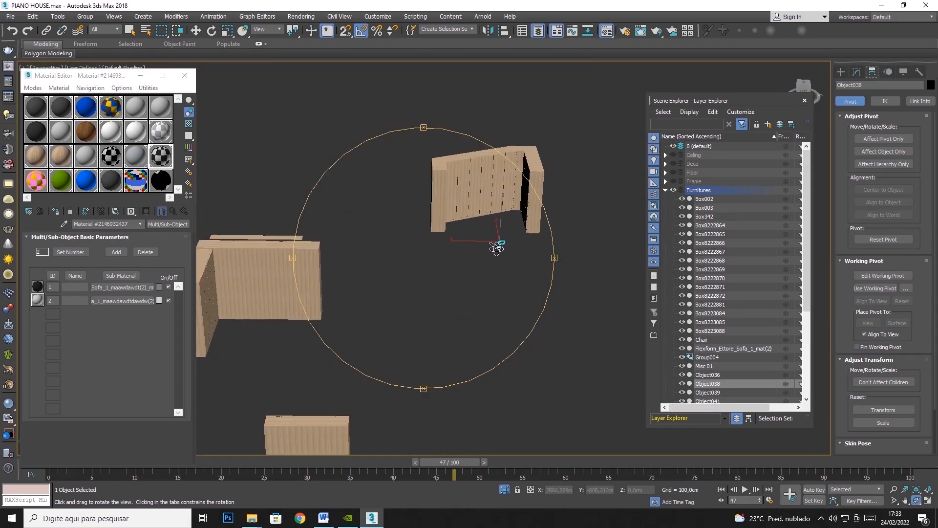
click(198, 32)
scroll(516, 250, up, 15)
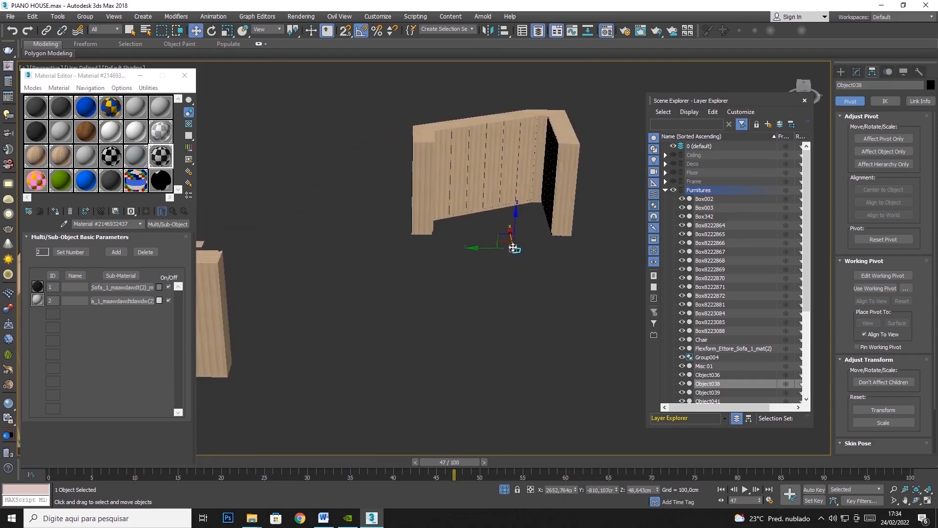
scroll(522, 255, up, 5)
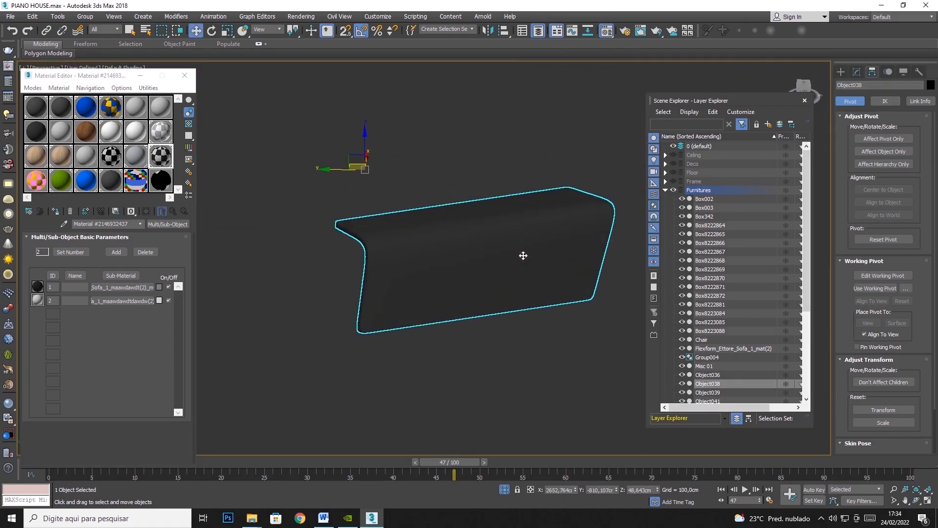
key(Delete)
Hide the grand piano (Box8223088) that overlaps the kitchen island at the origin.
scroll(522, 260, down, 12)
middle_drag(485, 262, 449, 128)
scroll(387, 292, up, 8)
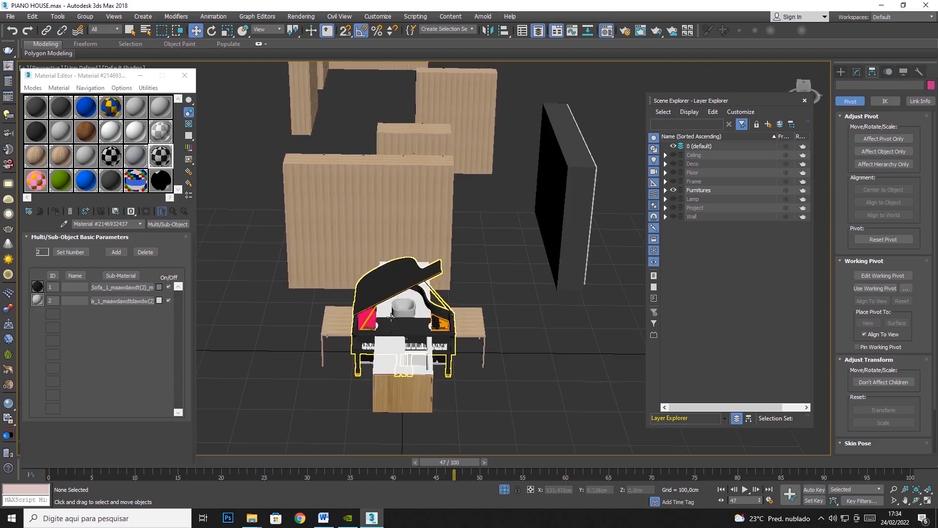
scroll(391, 316, up, 4)
scroll(404, 281, down, 4)
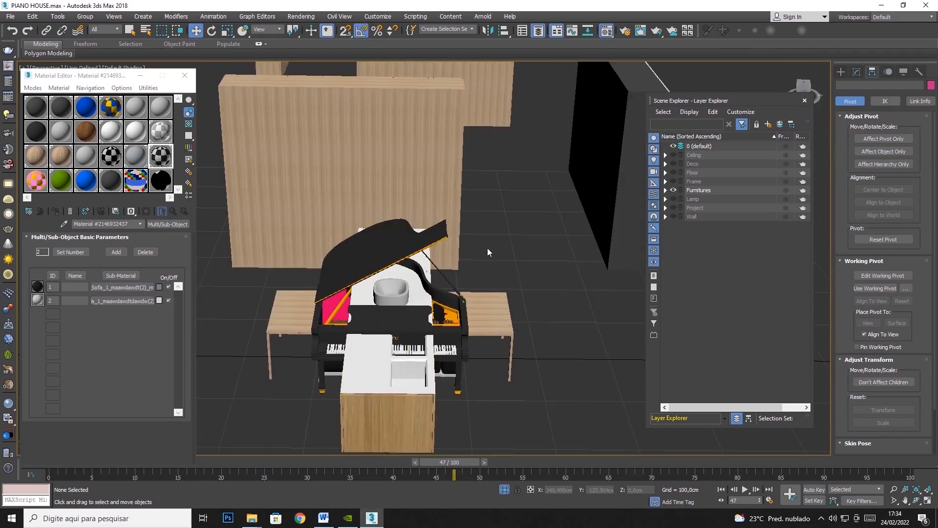
scroll(468, 252, down, 3)
scroll(438, 260, up, 3)
click(438, 260)
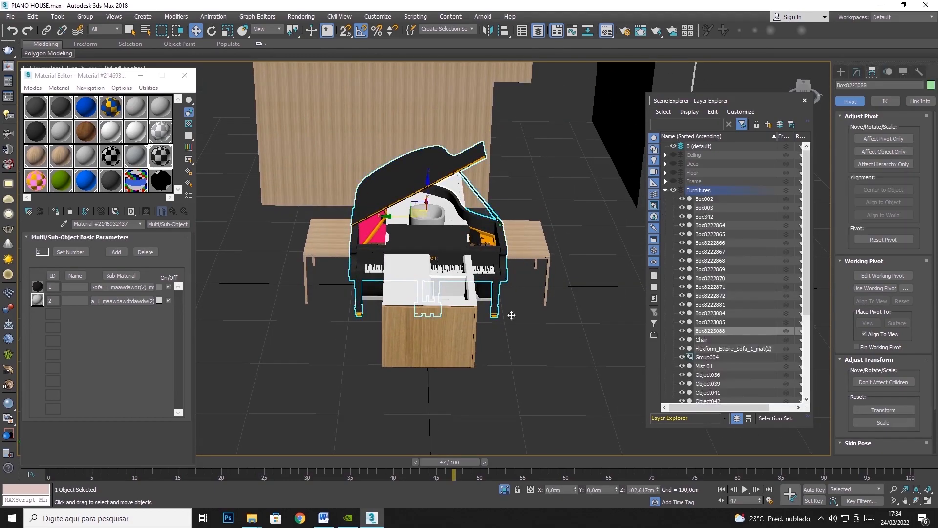
click(915, 500)
drag(472, 201, 405, 198)
right_click(401, 222)
key(ctrl+z)
right_click(399, 206)
click(426, 174)
Hide the kitchen island (Box8223084) and the round white basin (Box8222881).
click(443, 201)
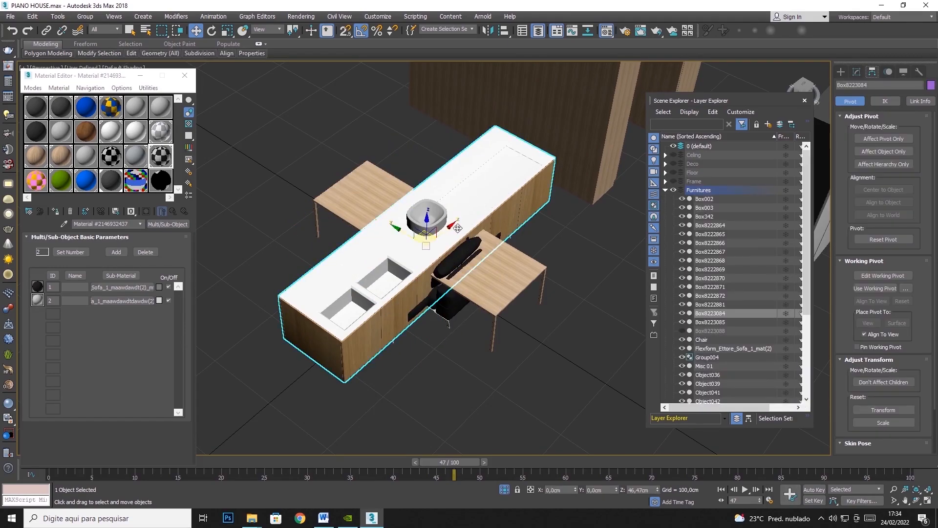
right_click(423, 235)
click(451, 203)
click(442, 256)
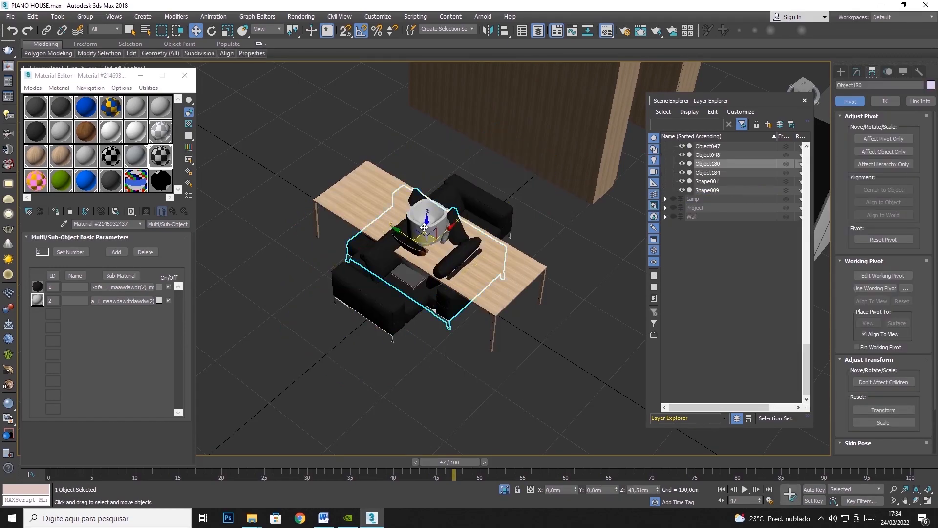
click(423, 237)
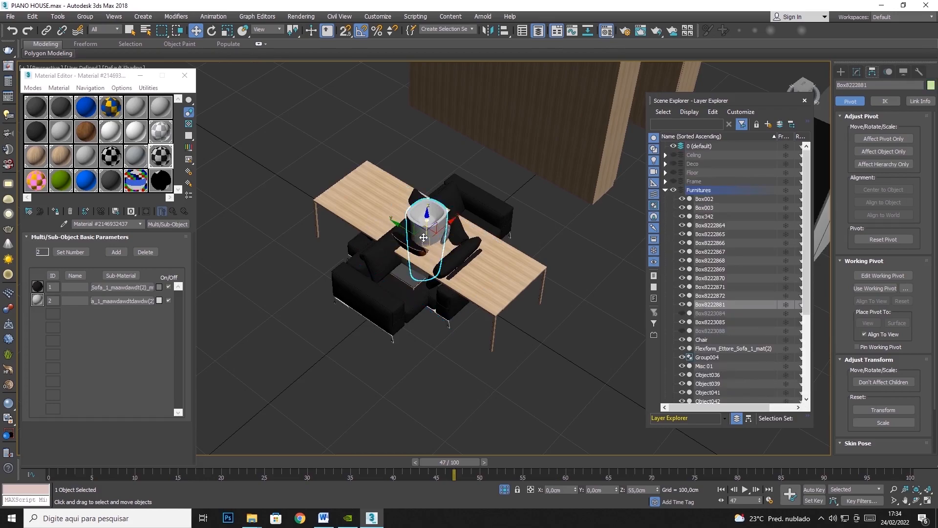
mouse_move(425, 228)
mouse_down()
mouse_move(428, 241)
mouse_move(443, 235)
mouse_move(410, 228)
mouse_move(424, 228)
mouse_up()
right_click(425, 228)
right_click(426, 228)
click(454, 188)
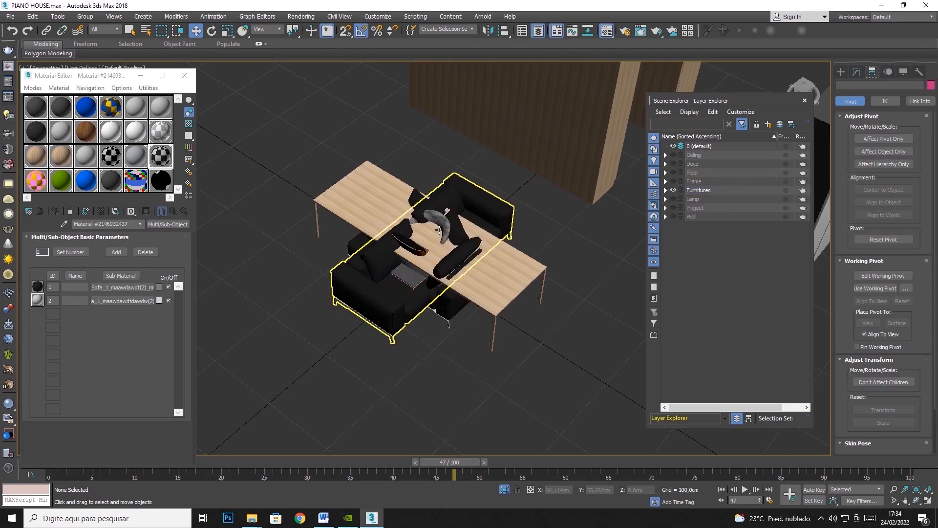
Hide Object184 at the centre of the stacked sofas and table.
click(437, 222)
scroll(416, 239, down, 5)
middle_drag(503, 241, 355, 236)
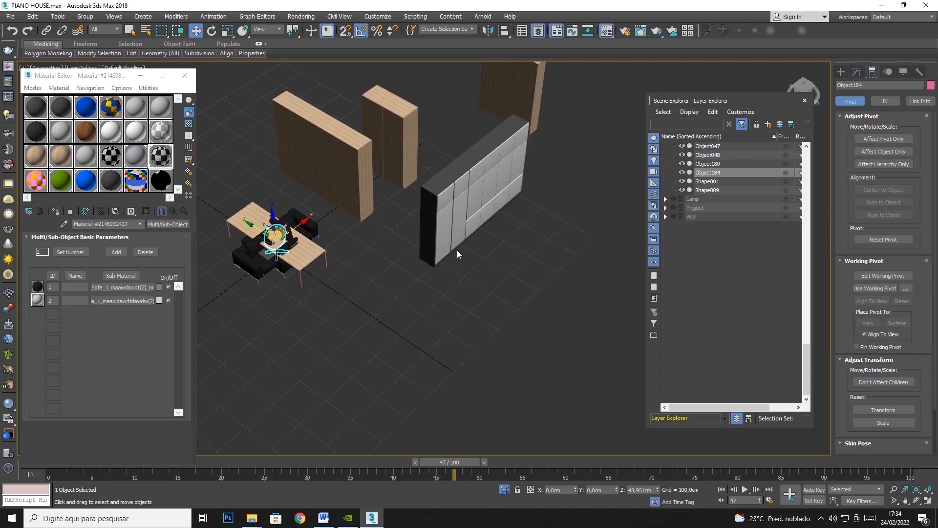
middle_drag(276, 234, 363, 229)
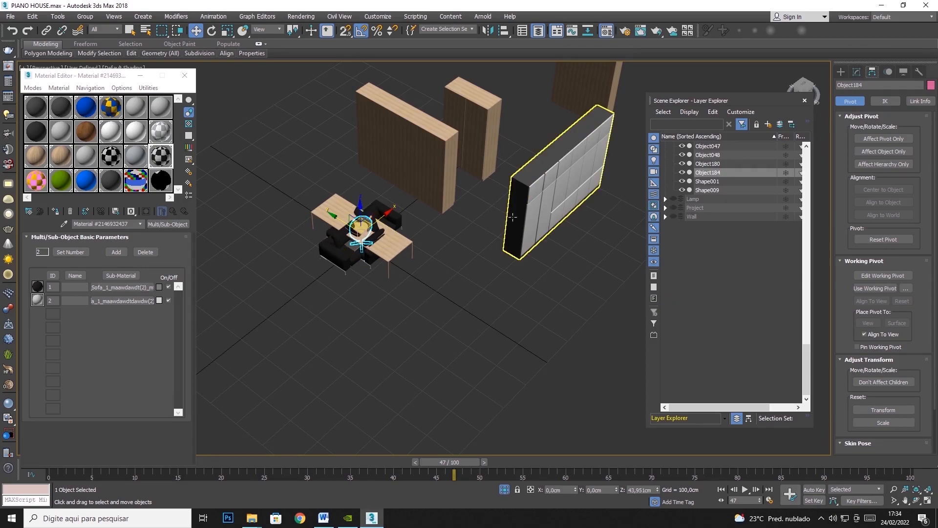
scroll(360, 226, up, 3)
right_click(361, 226)
click(385, 190)
Hide the long wooden table, Box342, that covers the sofas.
scroll(373, 229, up, 5)
scroll(386, 233, up, 3)
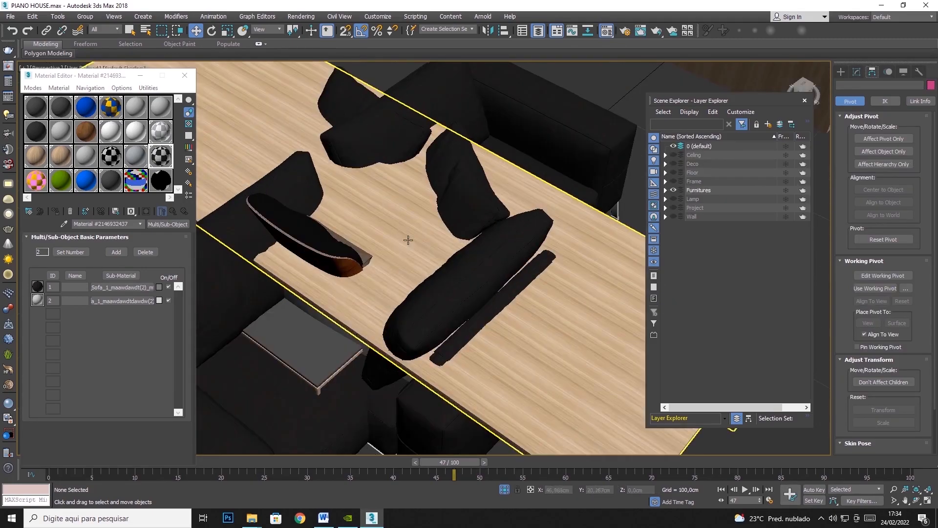
click(408, 241)
scroll(471, 268, down, 5)
right_click(547, 298)
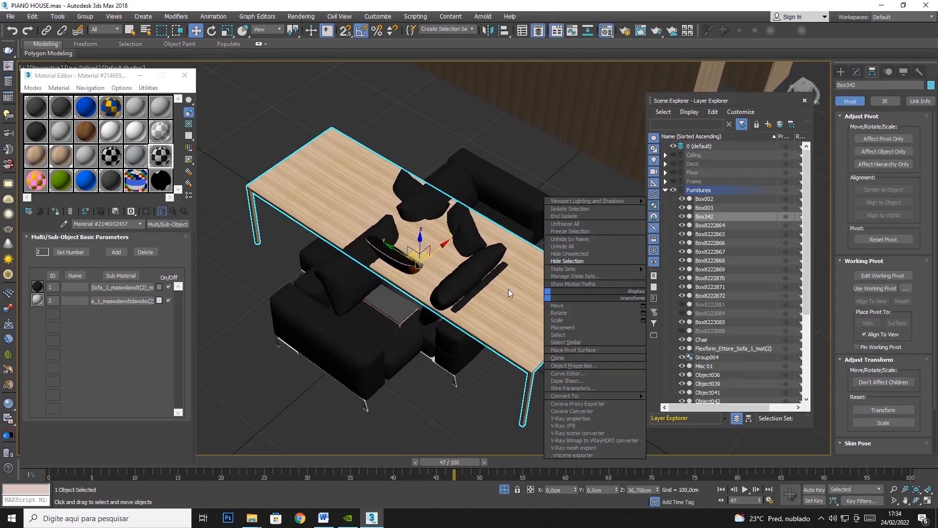
click(569, 261)
Hide the large black sofa and the white bathtub stacked with it at the origin.
click(511, 228)
right_click(520, 213)
click(545, 181)
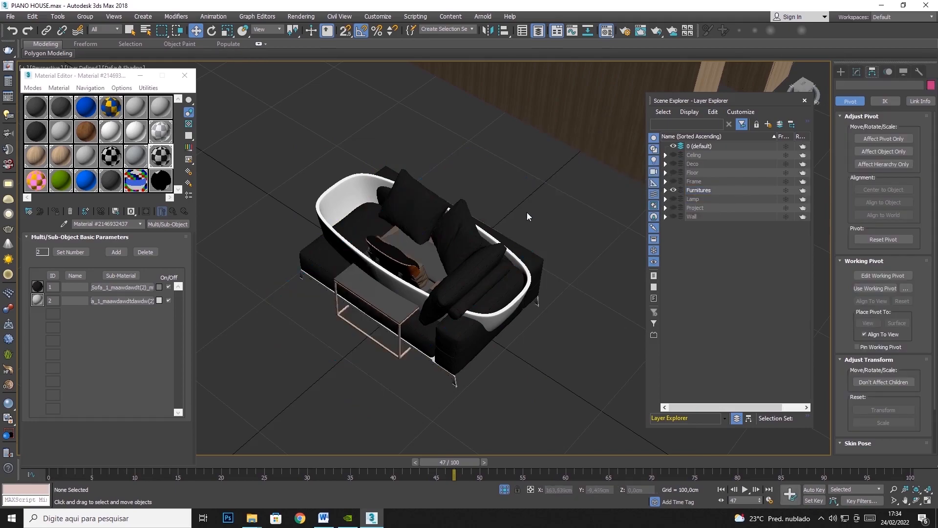
click(520, 306)
right_click(511, 313)
click(560, 287)
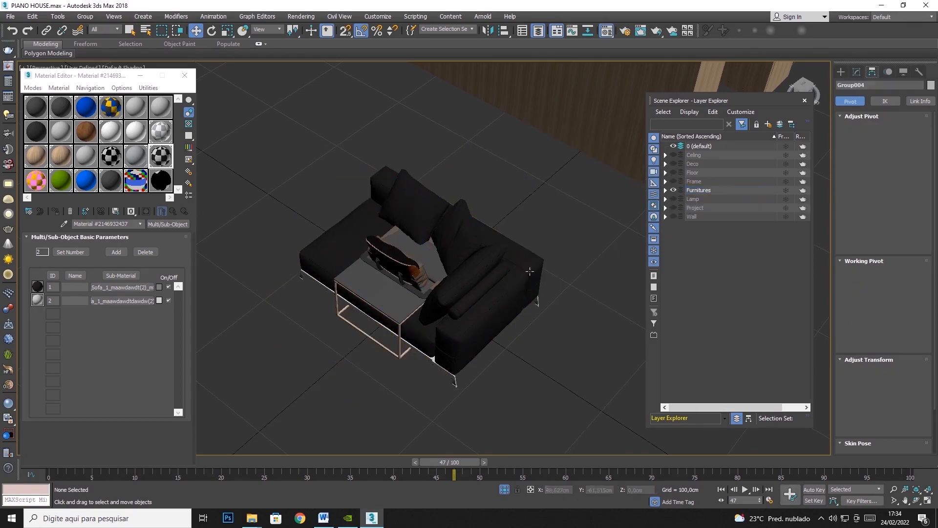
Hide the remaining black sofa with its cushions.
click(470, 241)
right_click(470, 241)
click(498, 208)
Hide the thin-framed side table and the small table overlapping the armchair.
click(396, 289)
right_click(395, 288)
click(424, 256)
click(424, 255)
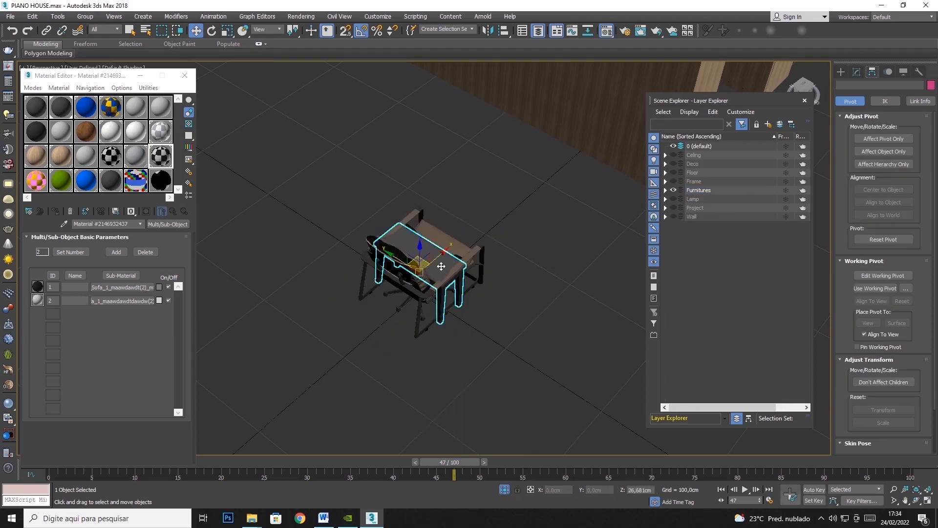
right_click(441, 257)
click(469, 224)
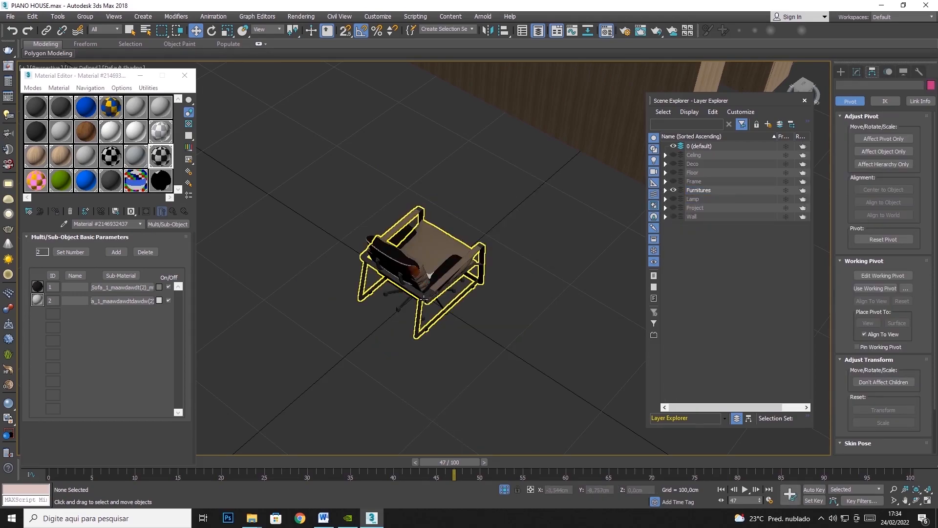
Hide the armchair Shape009 that surrounds the office chair.
click(423, 297)
right_click(423, 297)
click(448, 263)
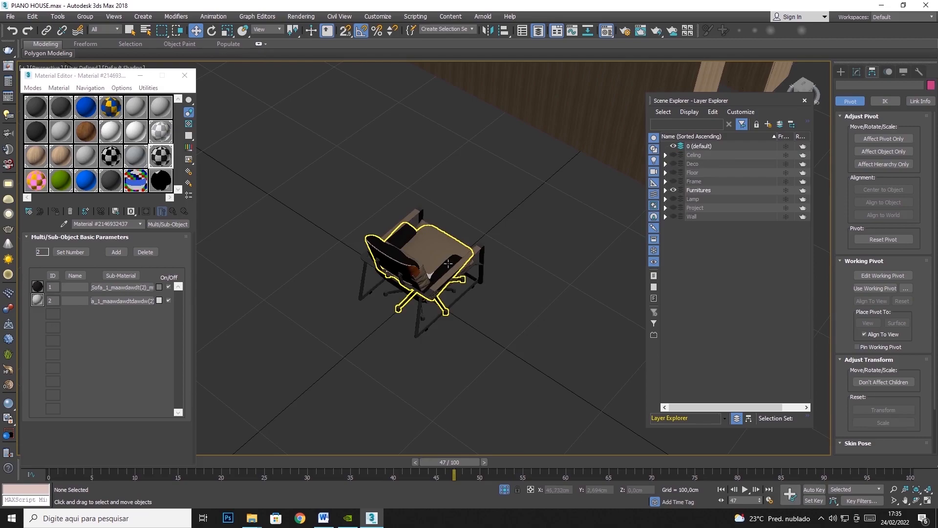
click(448, 264)
click(502, 274)
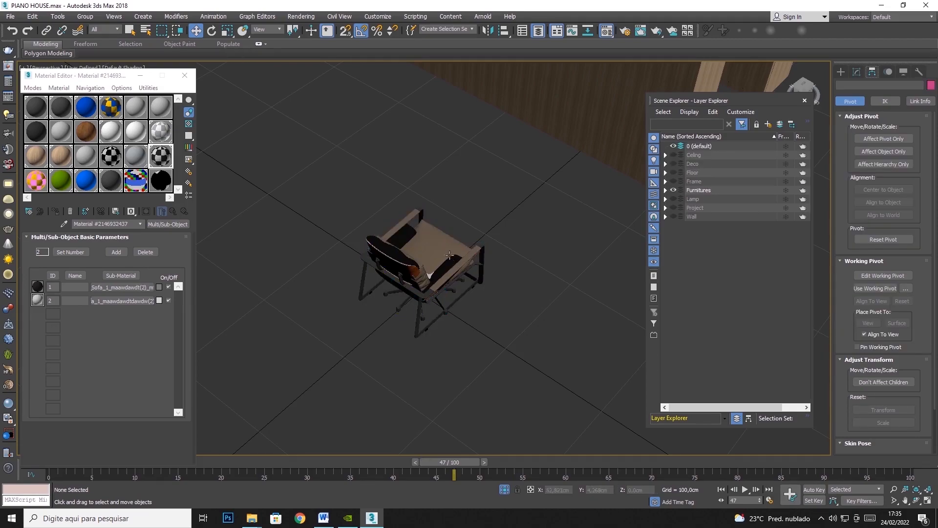
click(449, 254)
right_click(453, 246)
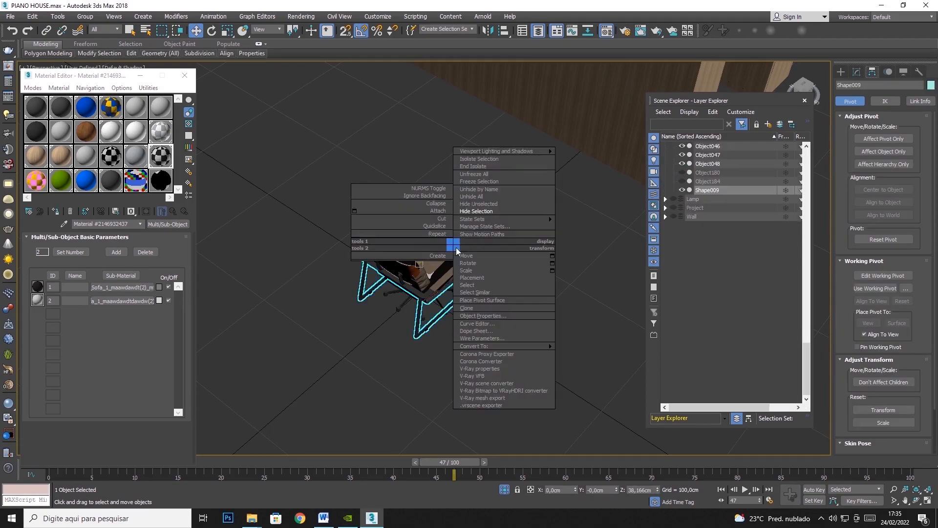
click(478, 214)
Select the chair Object036 and examine the overlapping chairs at the origin up close.
click(425, 262)
scroll(425, 262, up, 10)
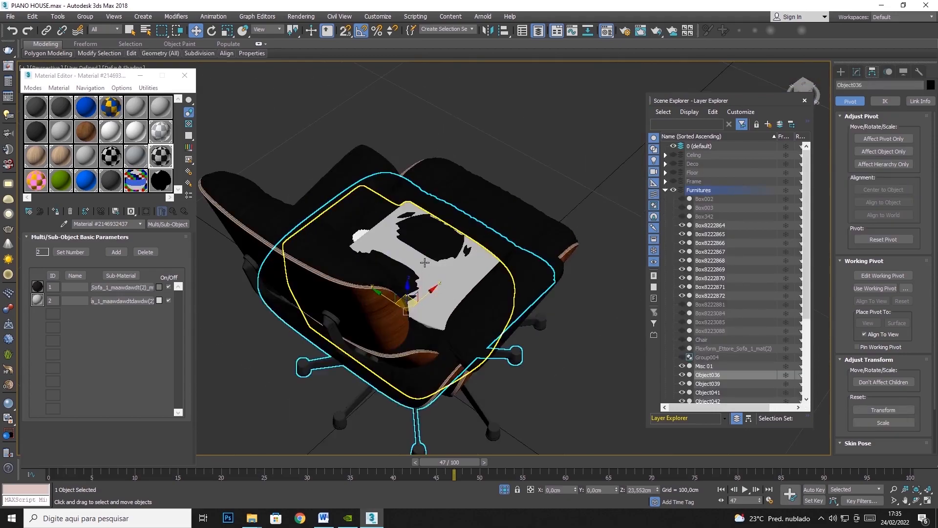
scroll(424, 263, up, 4)
scroll(440, 267, down, 4)
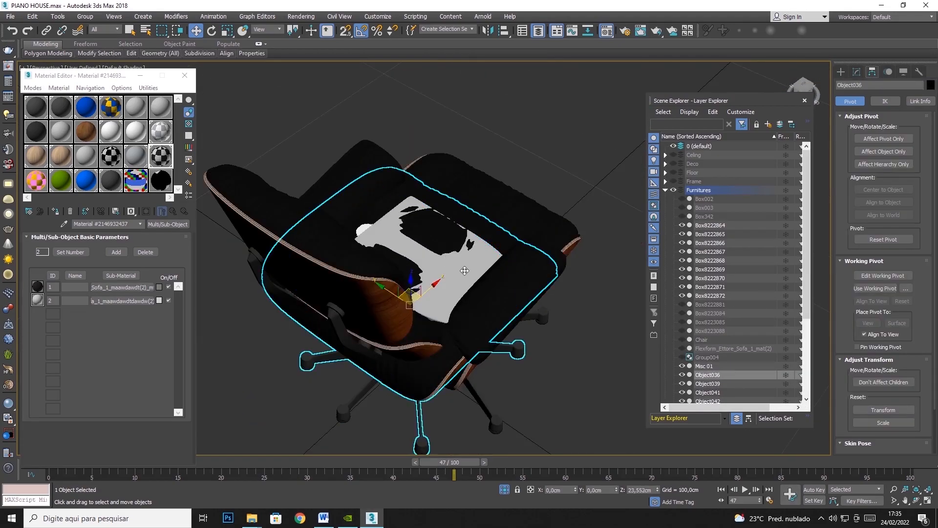
Hide the object Misc 01 that overlaps the chairs at the origin.
click(464, 270)
click(455, 276)
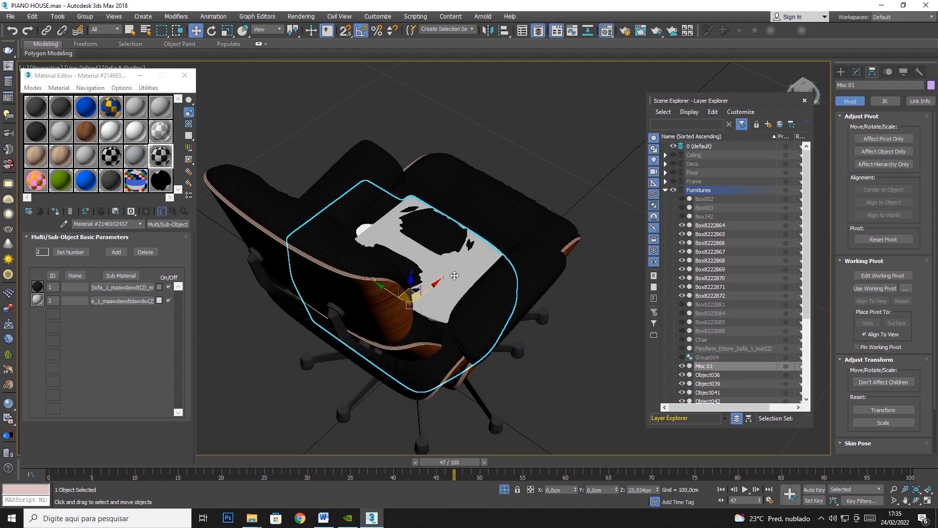
drag(414, 291, 543, 196)
key(ctrl+z)
right_click(449, 278)
click(478, 243)
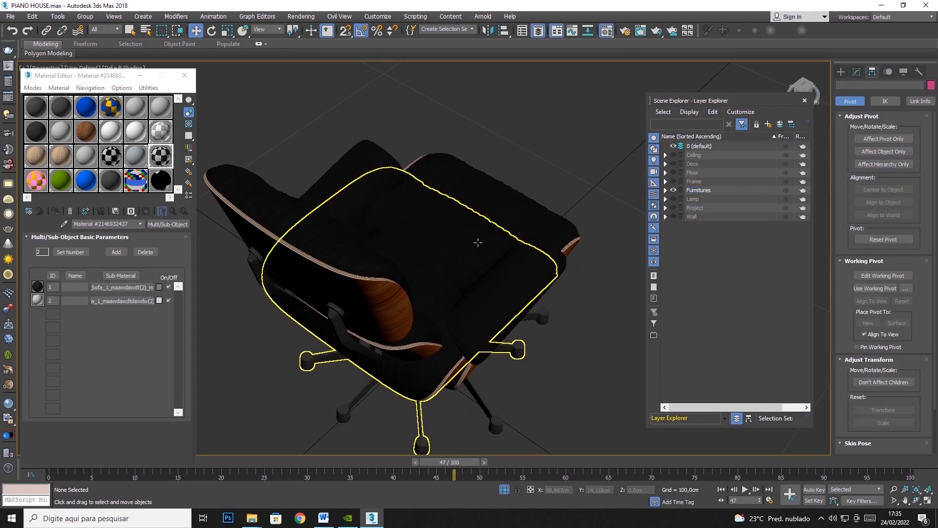
Try moving the lounge chair Object039 along the X axis, and undo the move.
scroll(434, 270, down, 8)
scroll(455, 308, up, 7)
scroll(450, 220, down, 4)
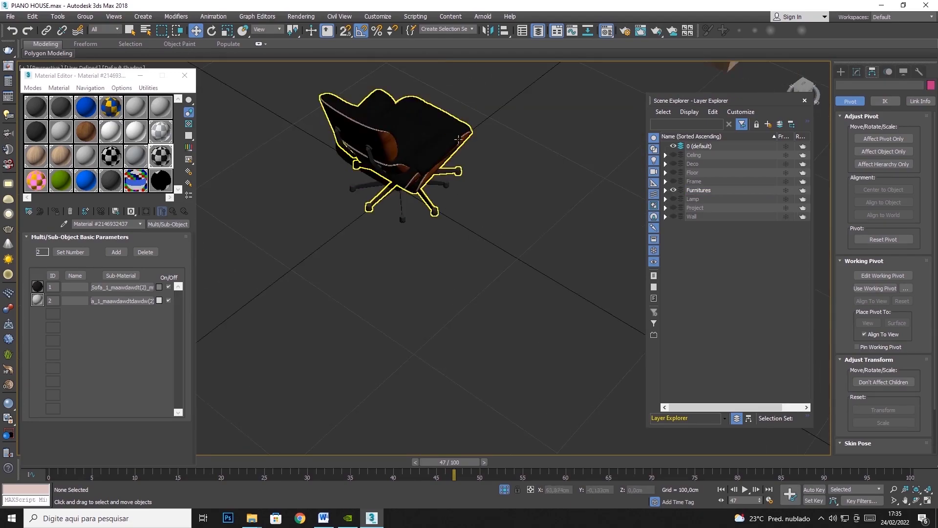
click(462, 127)
click(916, 501)
drag(425, 254, 389, 217)
click(196, 30)
click(425, 254)
click(426, 132)
drag(426, 132, 320, 131)
key(ctrl+z)
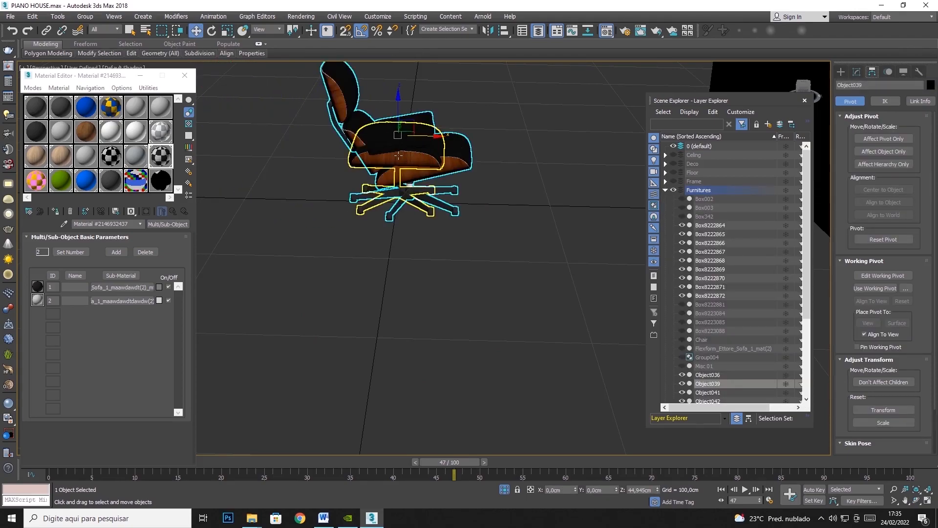
Hide the chair Object036 inside the lounge chair and select the lounge chair Object039.
click(396, 152)
right_click(396, 152)
click(433, 119)
click(406, 156)
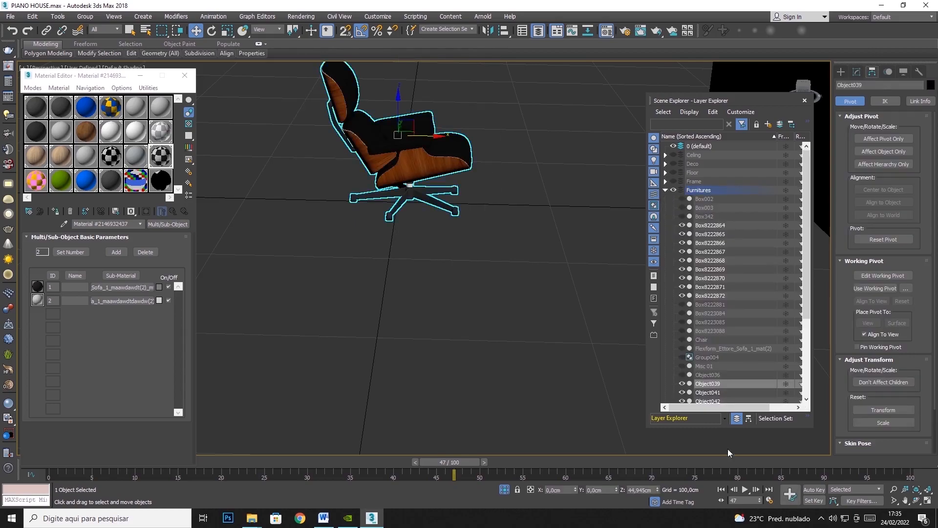
Move the lounge chair Object039 along X to about -8.4 cm so its base sits over the origin.
click(915, 500)
drag(423, 257, 333, 102)
click(195, 30)
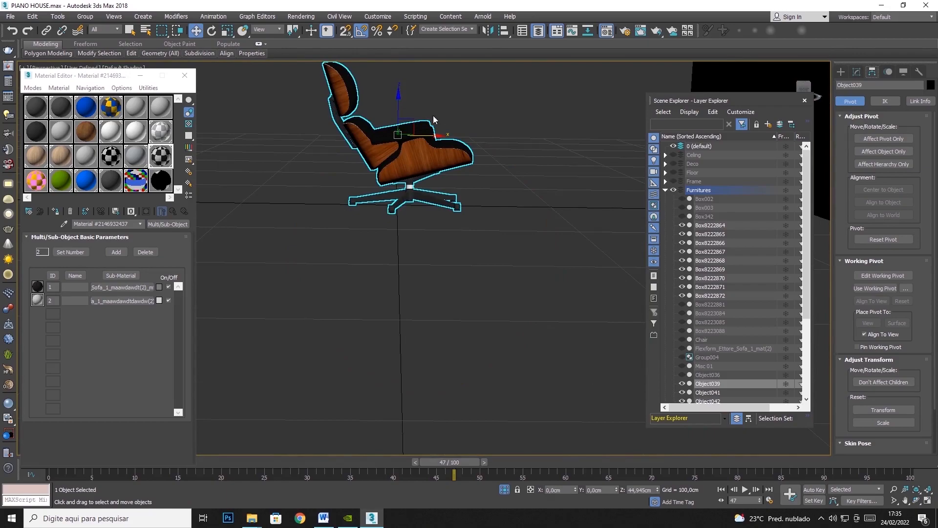
drag(427, 133, 414, 135)
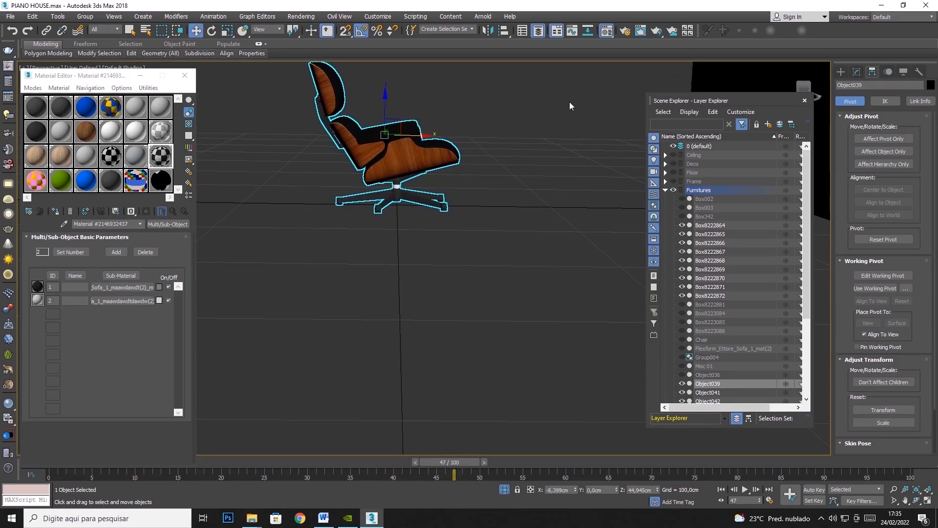
Edit Object039 at element level and select the bracket between its armrest and wooden shell.
click(916, 500)
drag(469, 254, 467, 175)
scroll(402, 140, up, 4)
drag(435, 210, 390, 204)
middle_drag(390, 203, 462, 315)
scroll(394, 194, up, 3)
drag(383, 224, 385, 260)
click(195, 31)
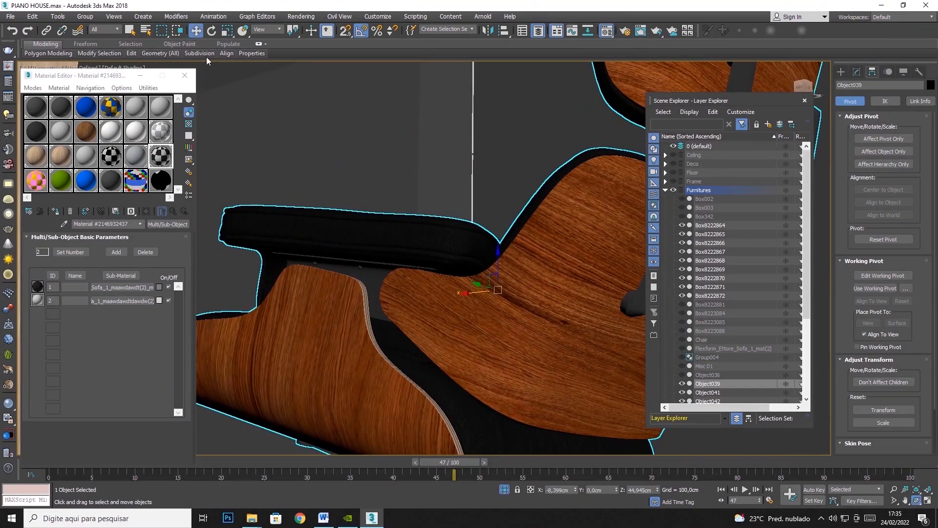
click(856, 71)
click(905, 191)
click(315, 264)
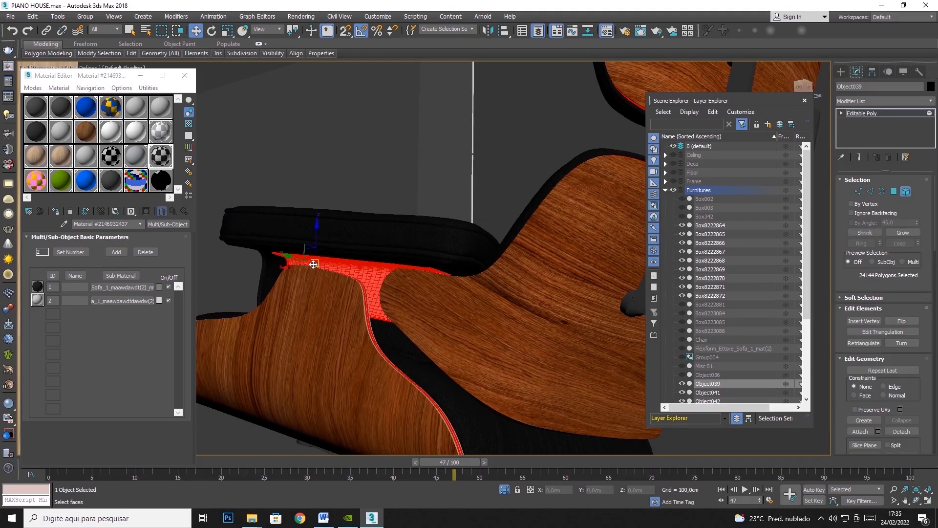
scroll(326, 268, up, 4)
key(ctrl+z)
scroll(420, 300, down, 2)
Narrow the element selection to the single bracket under the armrest together with its bolts.
click(917, 501)
drag(494, 307, 465, 294)
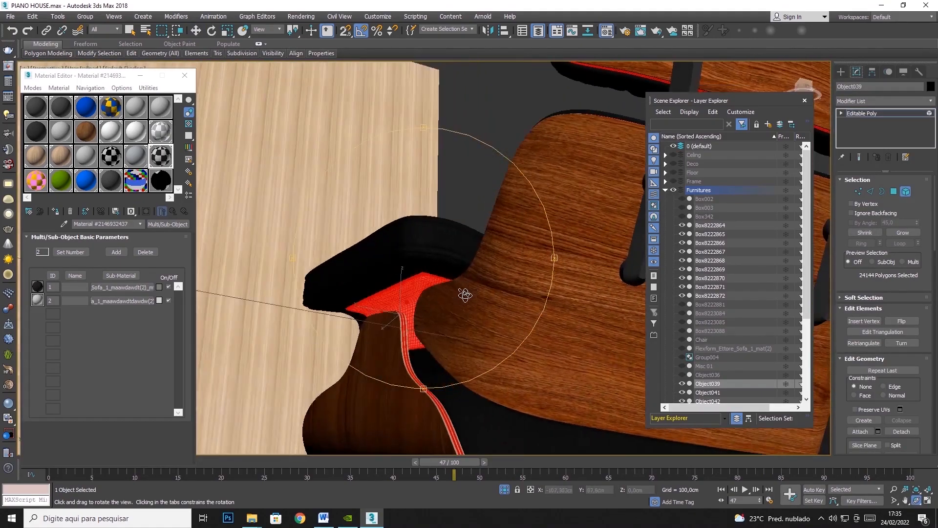
click(196, 31)
scroll(386, 286, up, 6)
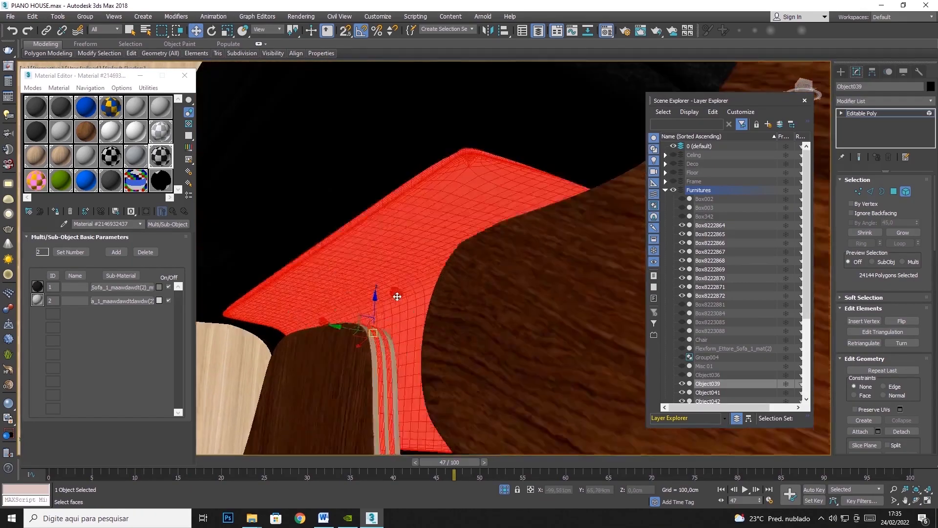
click(395, 291)
ctrl+click(317, 266)
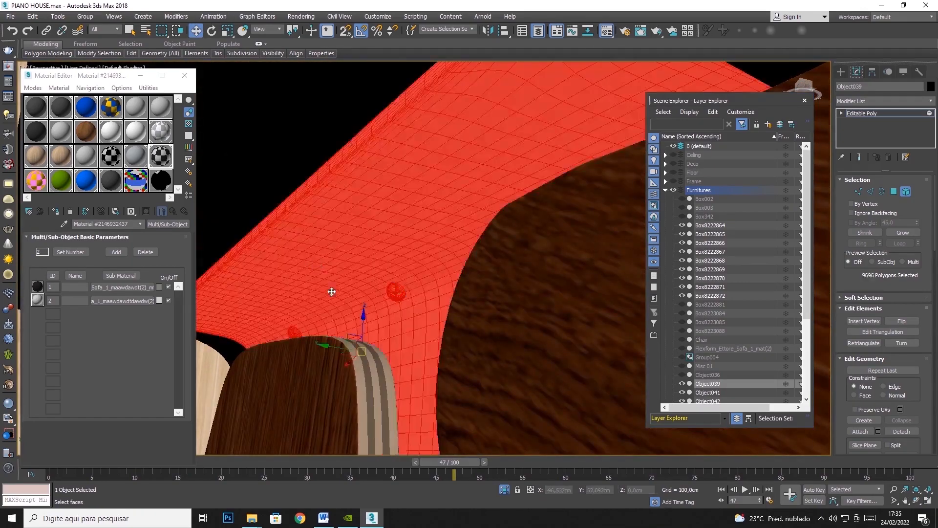
click(916, 501)
drag(440, 283, 589, 277)
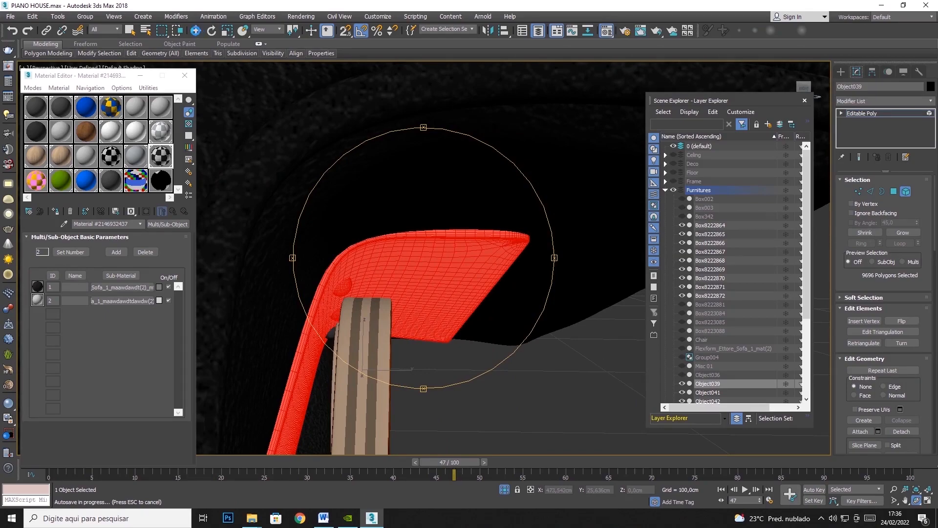
click(195, 31)
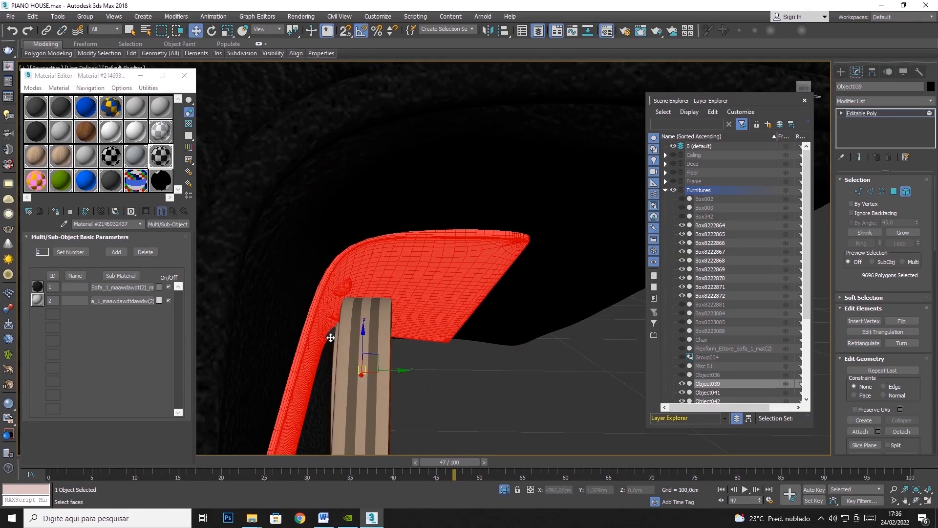
scroll(516, 327, down, 5)
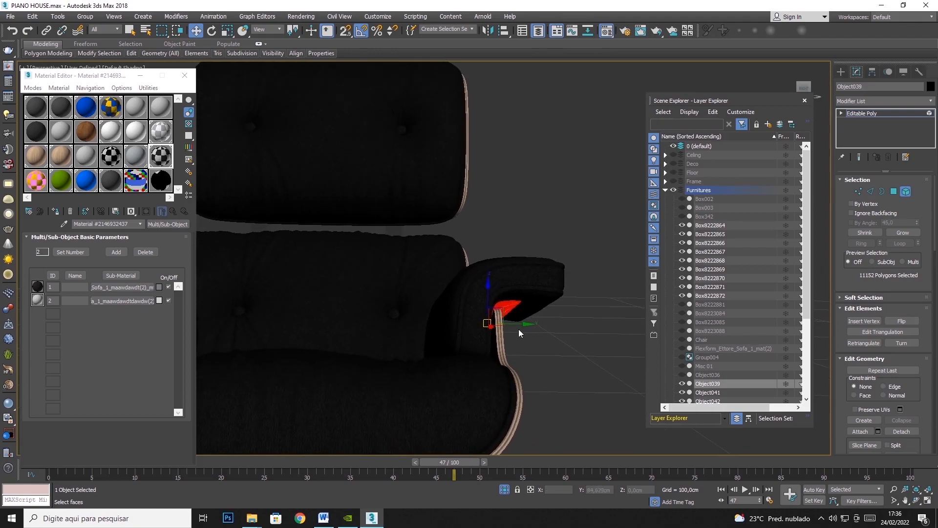
drag(523, 327, 515, 325)
Clone the selected bracket and bolts along Y as a separate object.
shift+drag(381, 315, 299, 314)
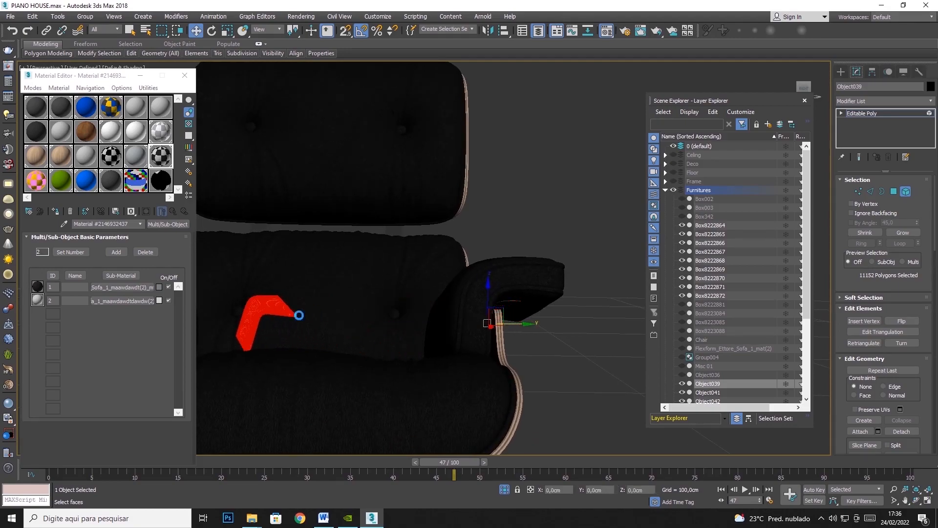
click(457, 246)
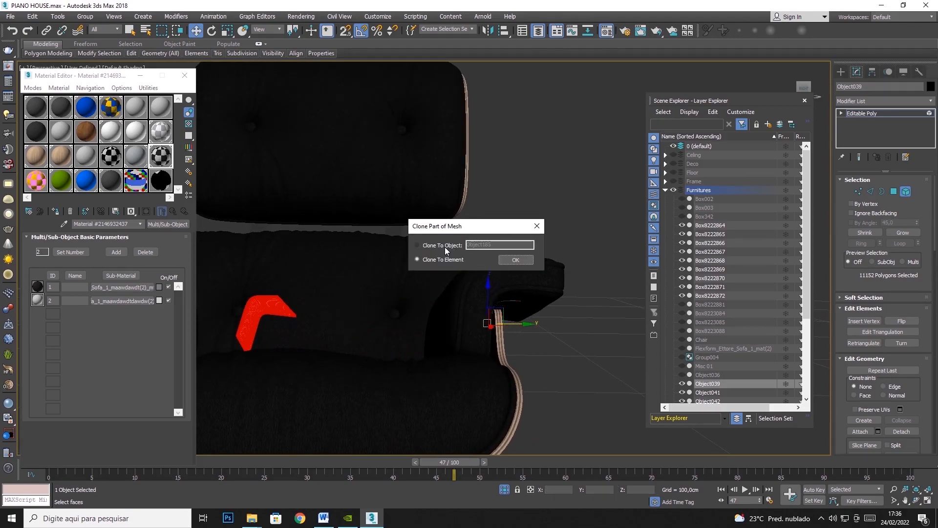
click(517, 260)
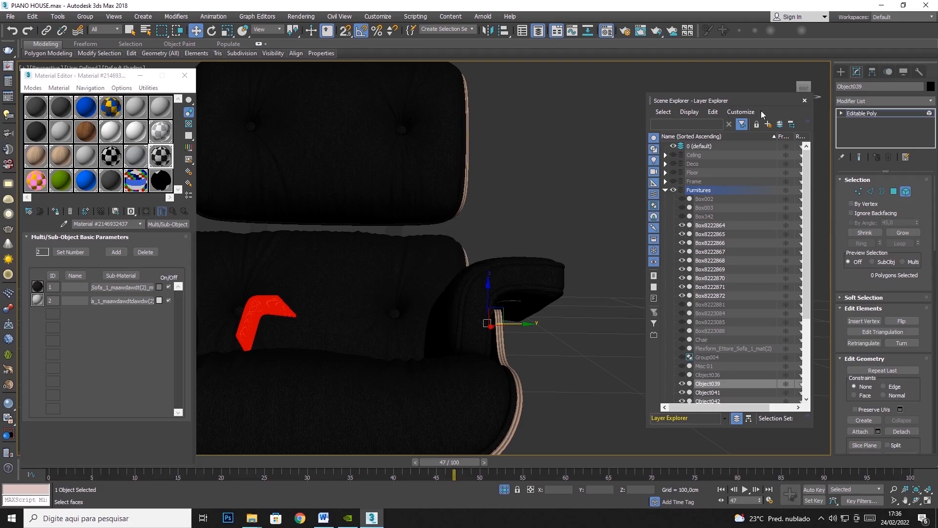
Center the pivot of the lounge chair Object039 to the object.
click(872, 72)
click(877, 141)
click(875, 188)
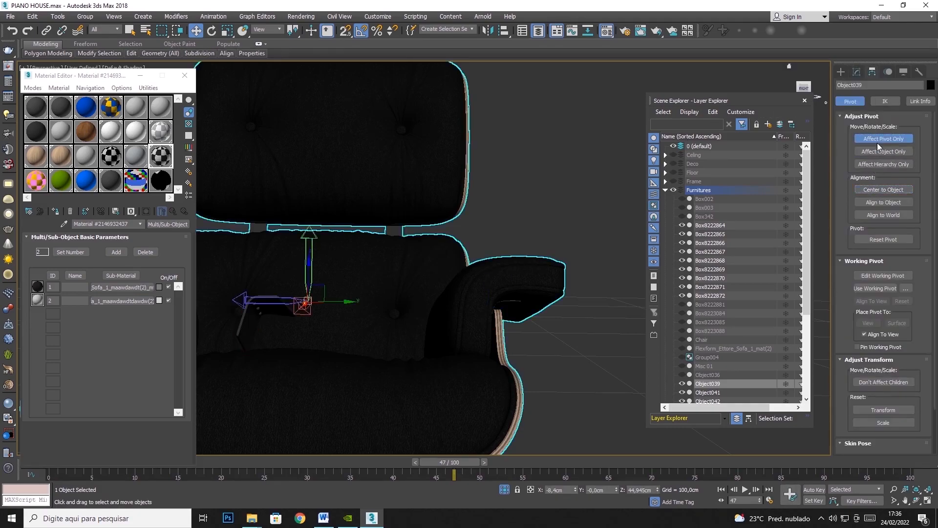
click(879, 139)
Mirror the cloned bracket Object185 about the Y axis with No Clone.
click(489, 31)
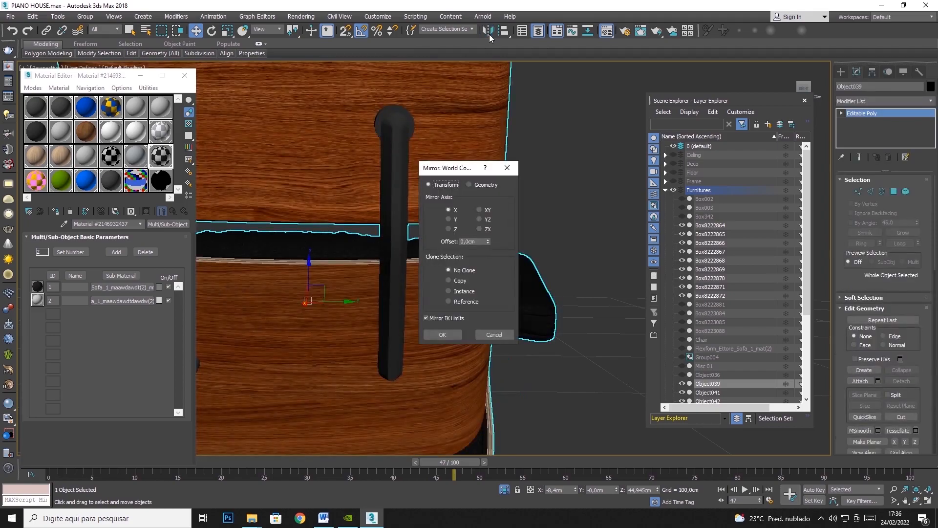
click(493, 334)
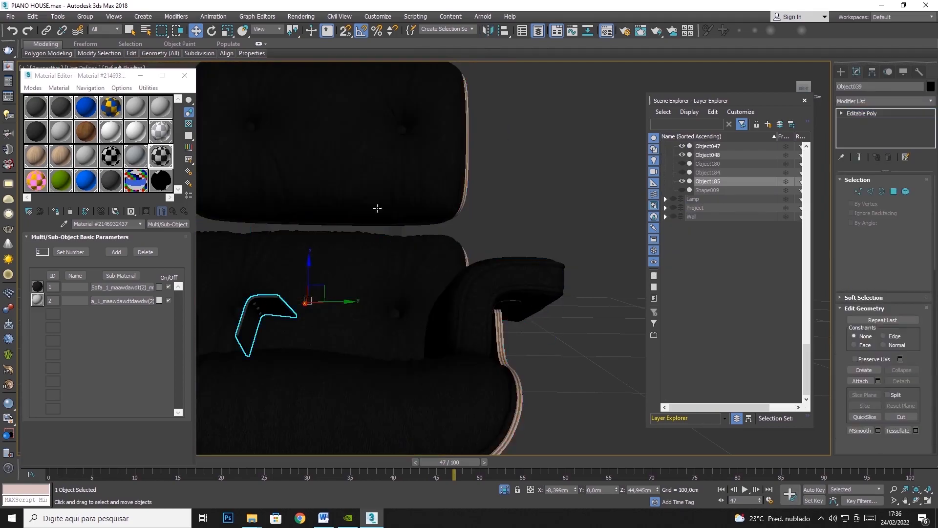
click(488, 30)
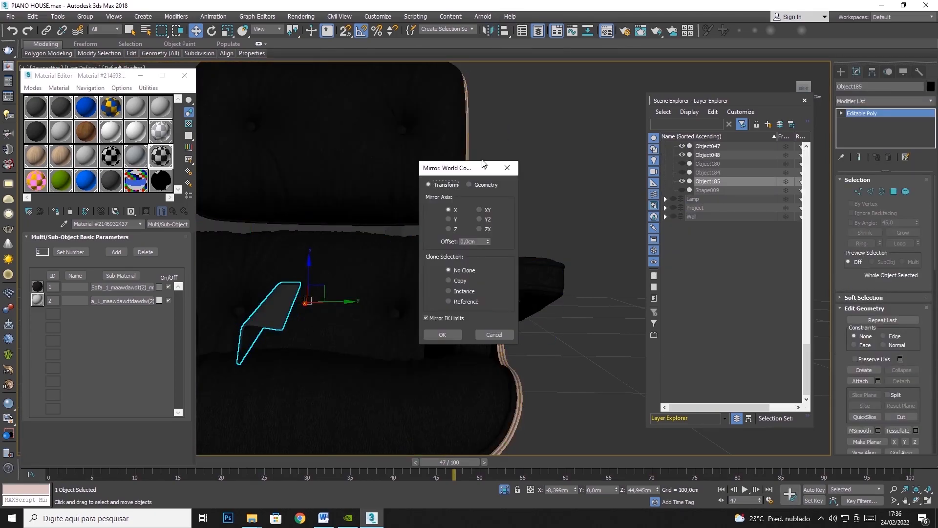
click(449, 219)
click(445, 335)
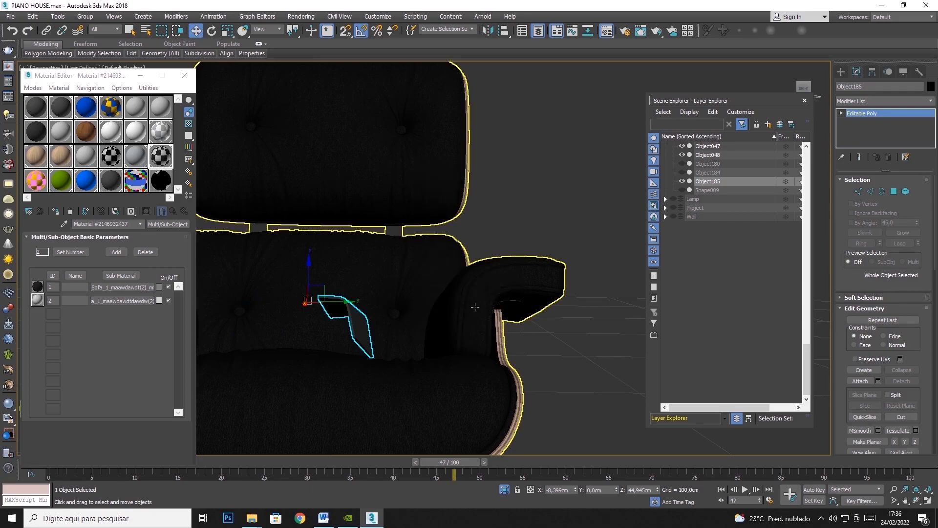
Move the mirrored bracket along Y to about -33.16 cm, fitting it under the opposite armrest.
middle_drag(463, 318, 569, 295)
drag(447, 282, 240, 280)
middle_drag(315, 281, 453, 269)
scroll(453, 269, up, 4)
drag(429, 262, 388, 263)
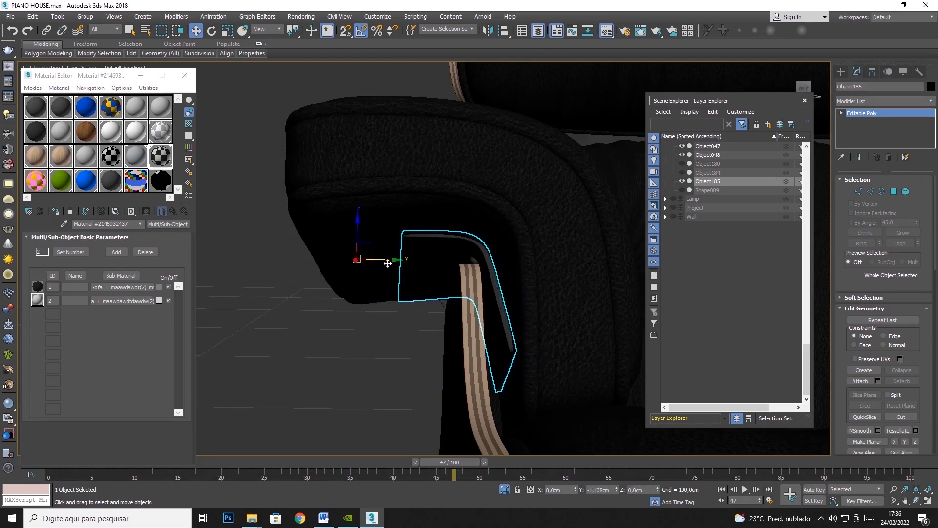
click(916, 500)
drag(525, 235, 341, 97)
click(196, 30)
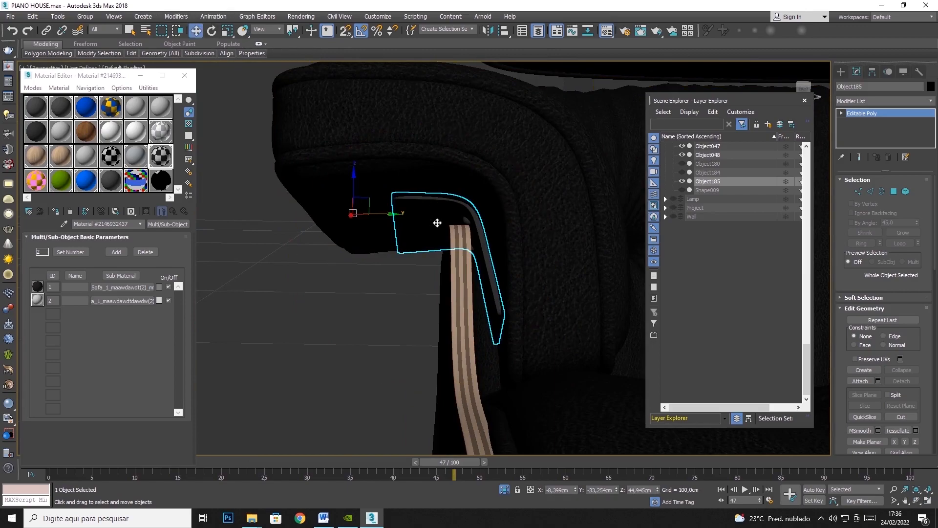
drag(379, 215, 380, 215)
scroll(371, 219, down, 8)
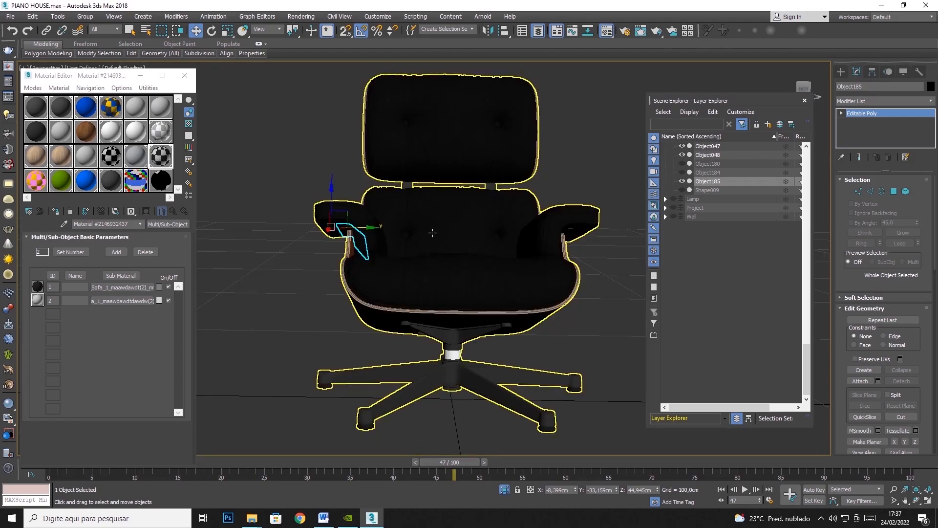
Convert the lounge chair Object039 to Editable Poly and attach the mirrored bracket to it.
click(433, 232)
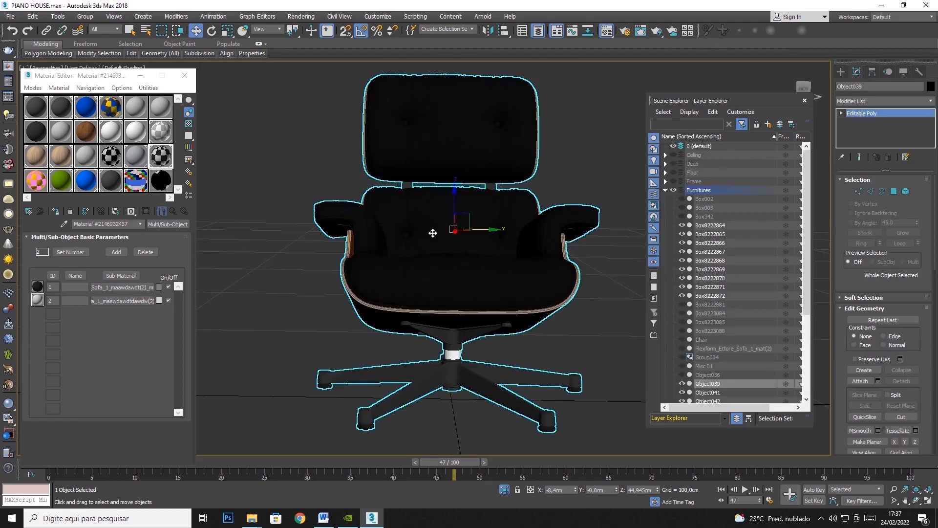
right_click(430, 230)
mouse_move(467, 334)
click(567, 339)
click(864, 380)
click(355, 225)
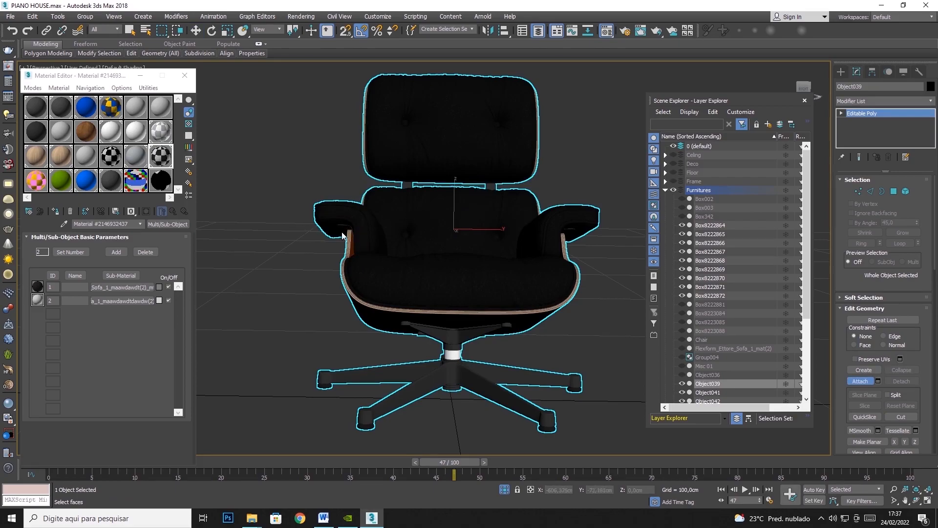
click(196, 30)
Hide the completed lounge chair Object039.
middle_drag(486, 222, 413, 183)
right_click(485, 218)
click(518, 193)
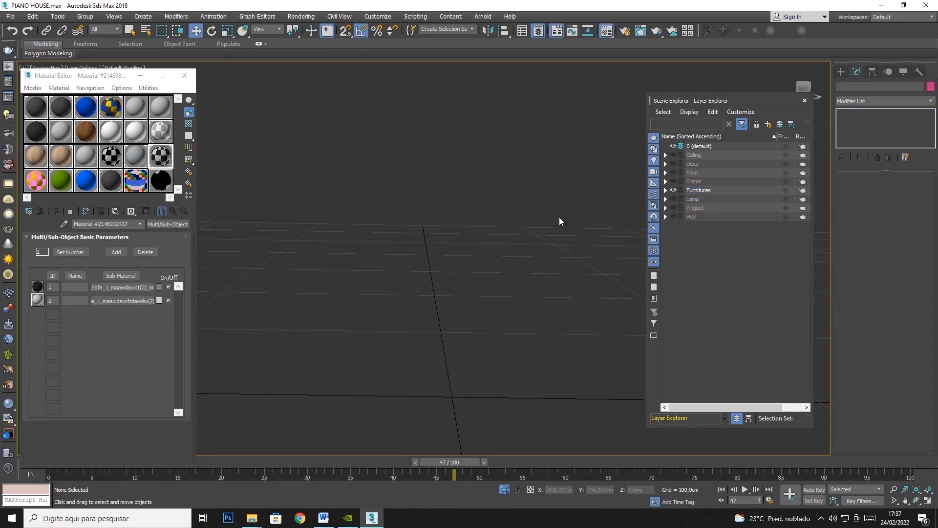
Hide the Furnitures layer, show the Lamp layer, and view all its lamps from above.
click(673, 190)
click(673, 199)
key(z)
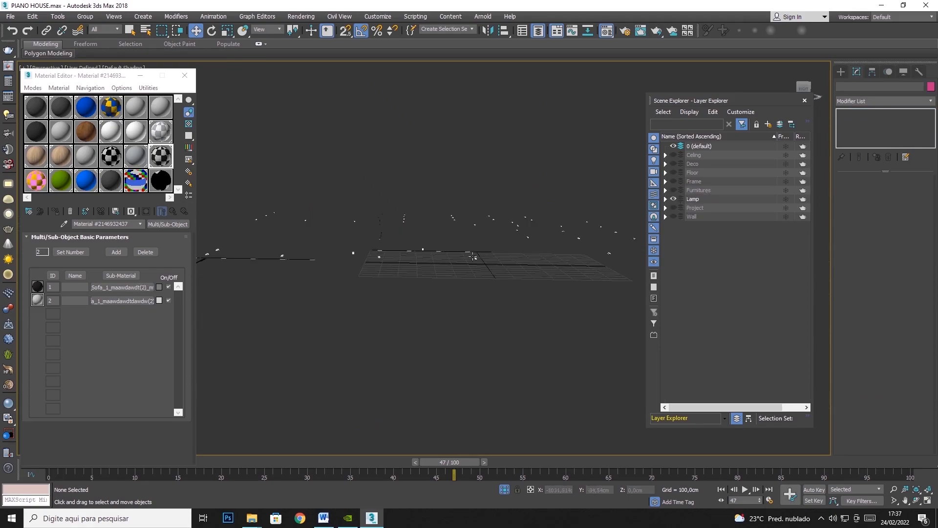
click(916, 501)
drag(386, 222, 322, 200)
click(129, 31)
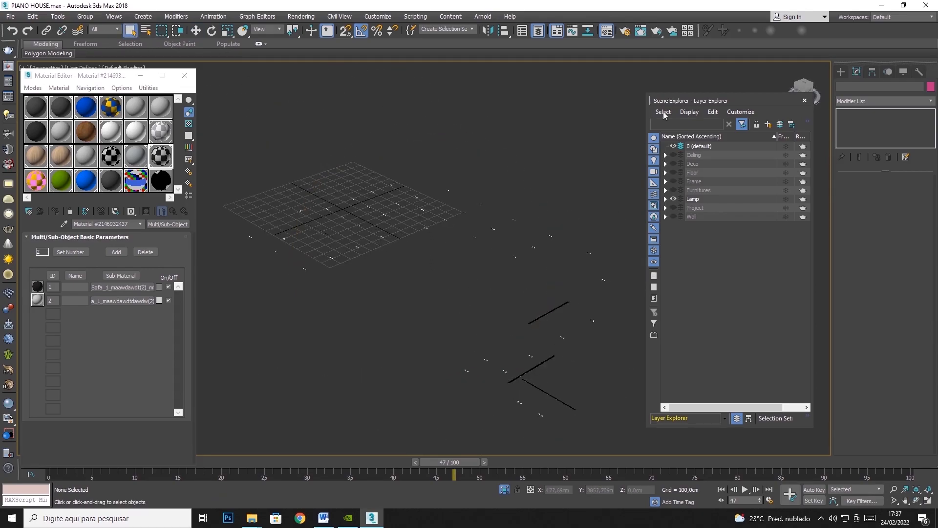
Hide the Lamp layer, review the Wall and Project layers, and hide both again.
click(673, 199)
click(673, 216)
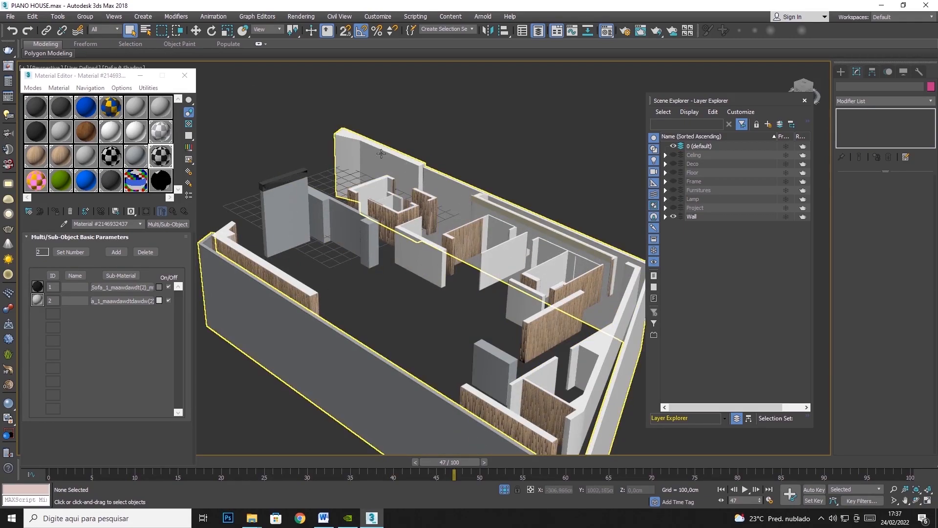
click(673, 208)
click(673, 207)
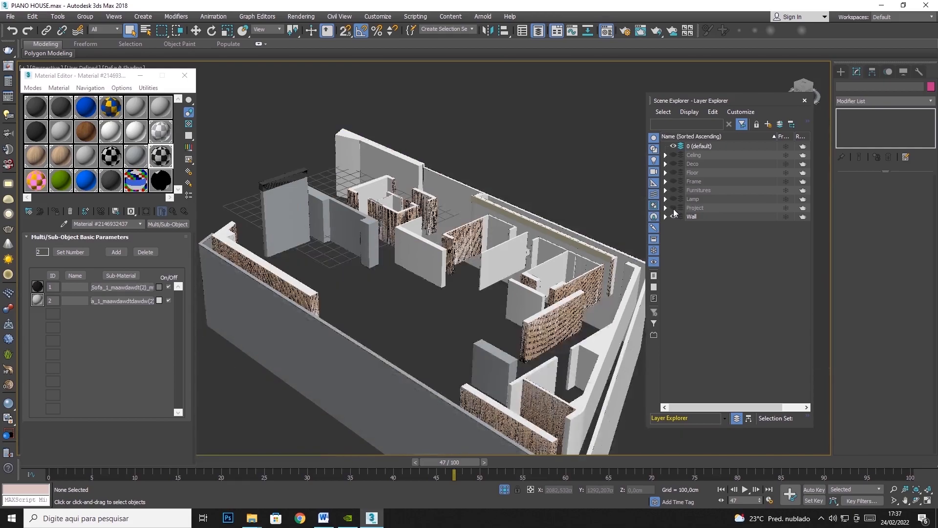
click(672, 216)
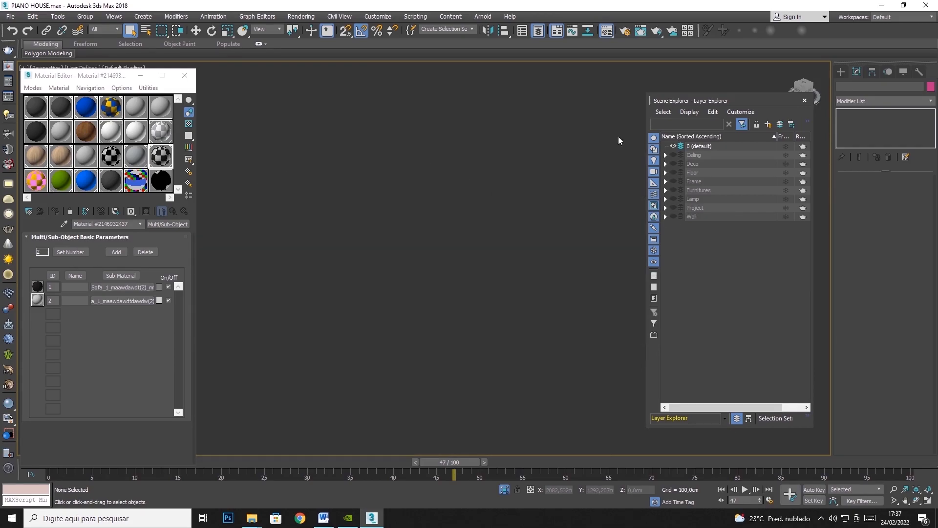
Show the Celing, Deco, Floor, Frame, Furnitures, Lamp, Project and Wall layers together.
click(673, 155)
click(673, 164)
click(674, 172)
click(673, 181)
click(673, 190)
click(672, 199)
click(673, 208)
click(672, 216)
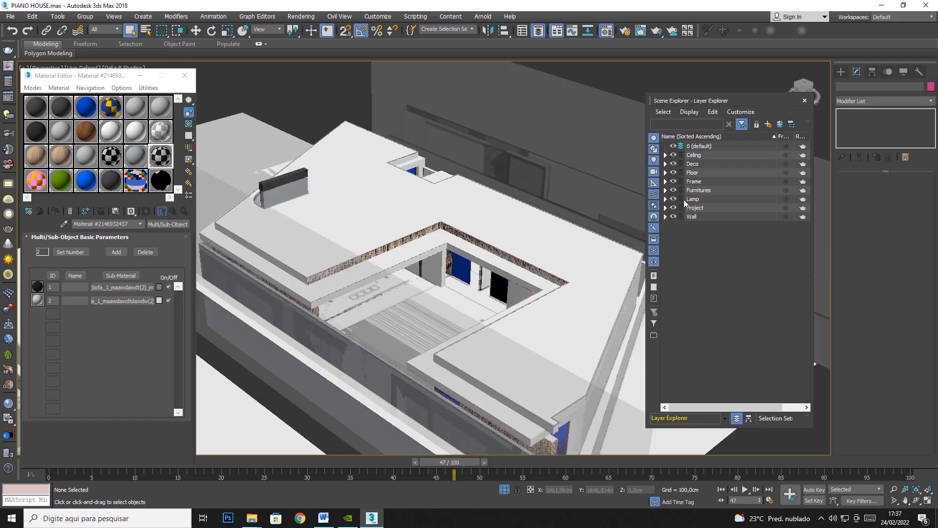
Hide the Project layer and save the scene.
click(674, 207)
scroll(400, 190, down, 5)
click(917, 500)
drag(508, 307, 445, 214)
click(10, 16)
click(18, 92)
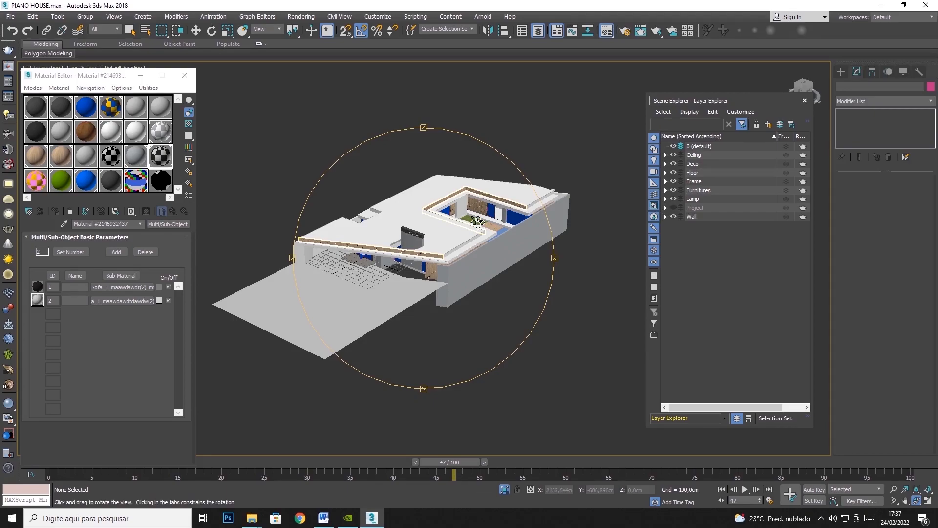
drag(477, 222, 467, 234)
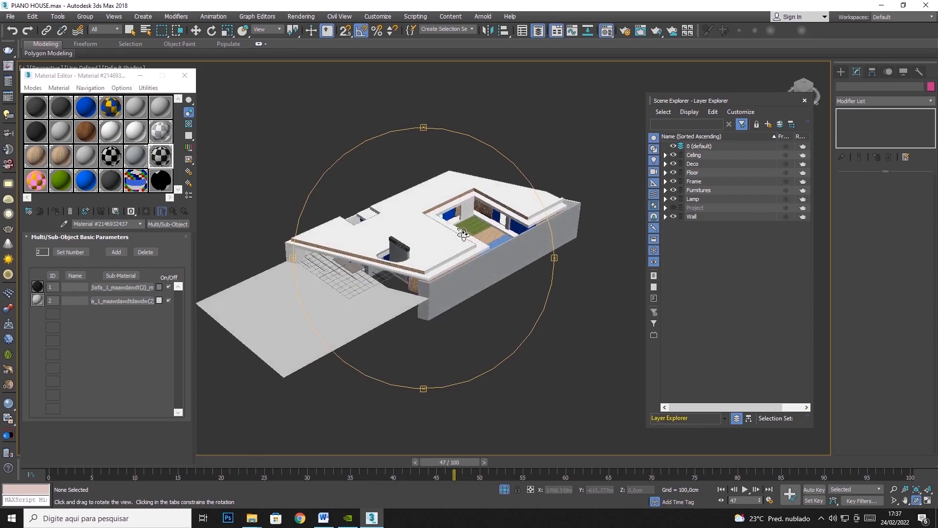
Isolate the Celing layer by hiding the Deco, Floor, Frame, Furnitures, Lamp and Wall layers.
click(130, 30)
scroll(534, 130, down, 3)
drag(554, 126, 174, 367)
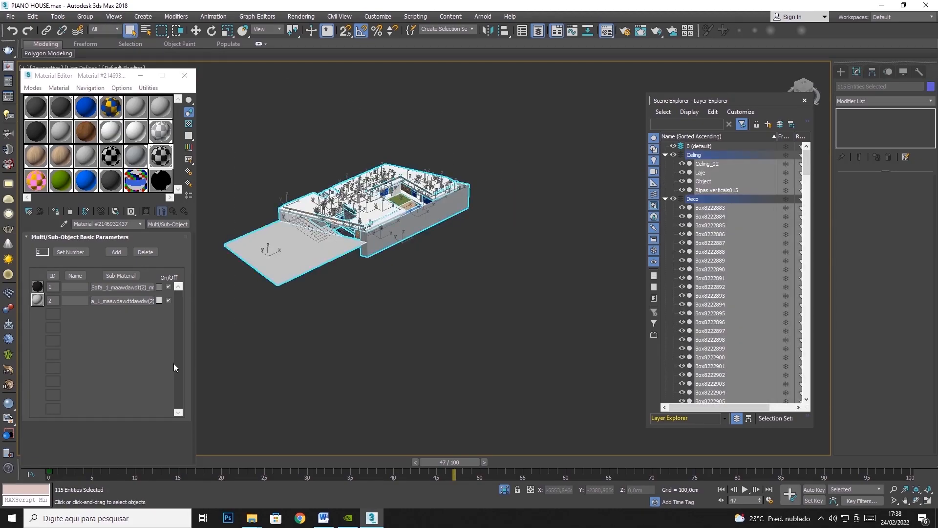
click(674, 154)
click(673, 164)
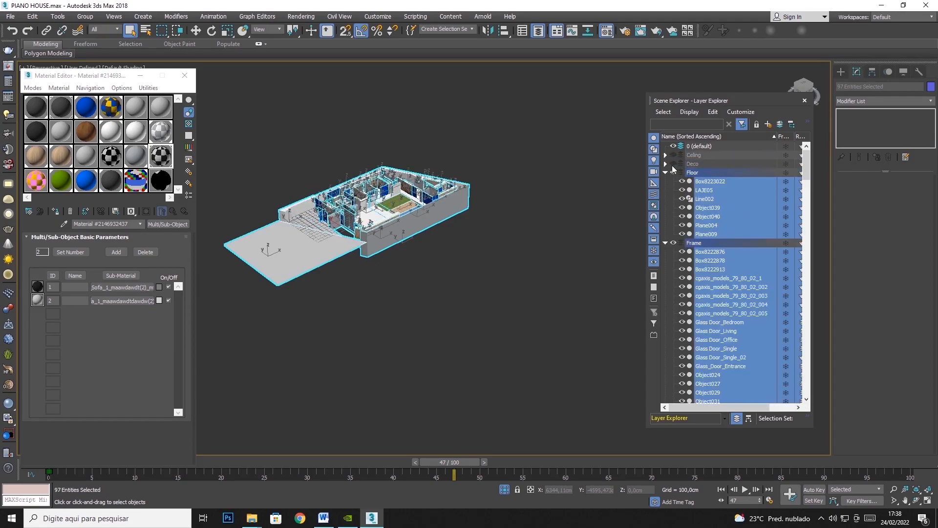
click(672, 172)
click(508, 145)
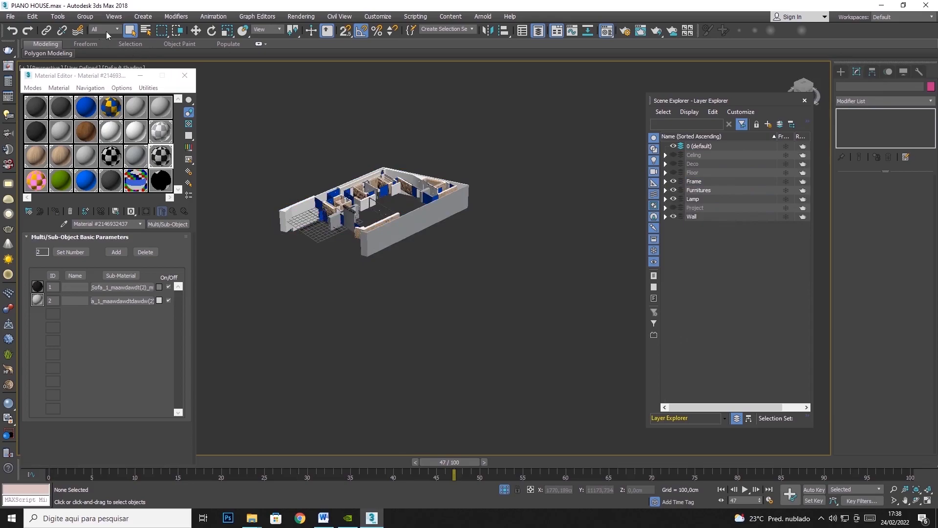
click(673, 181)
click(673, 190)
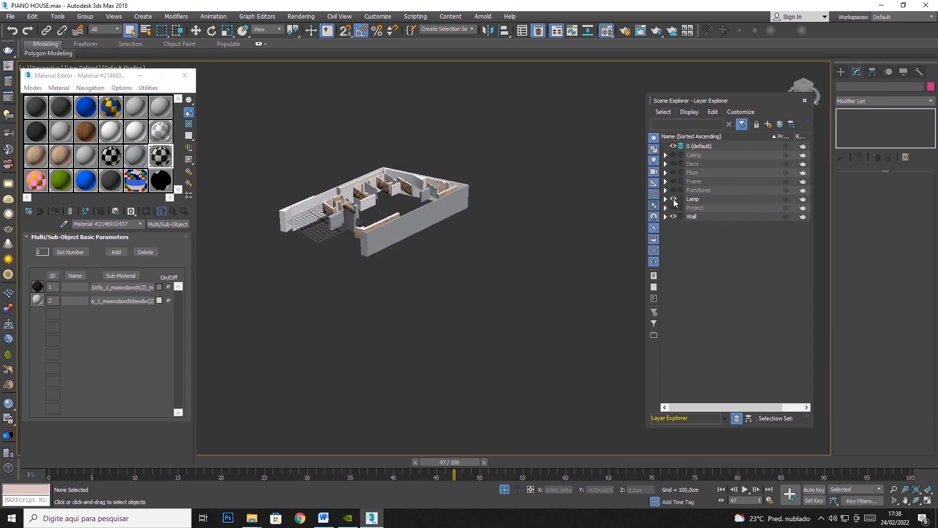
click(672, 216)
click(673, 155)
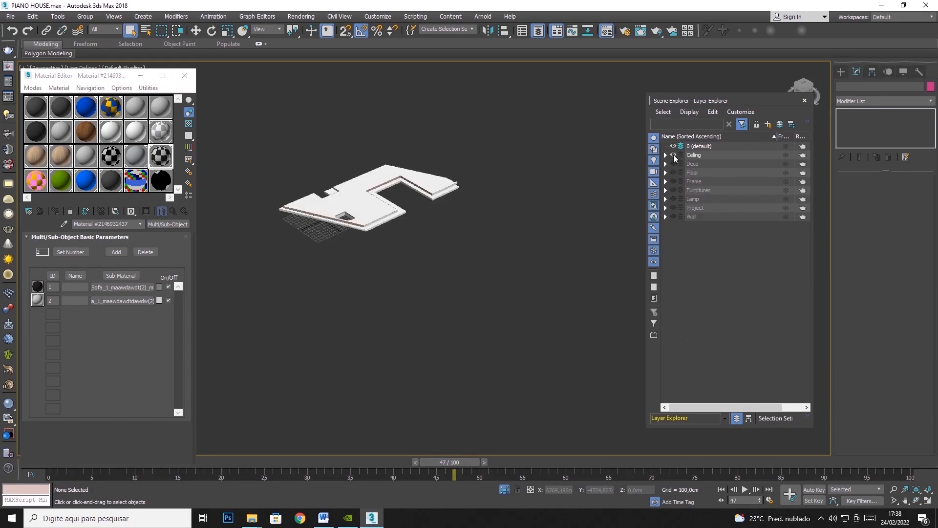
Select all objects of the visible Celing layer.
drag(545, 109, 241, 306)
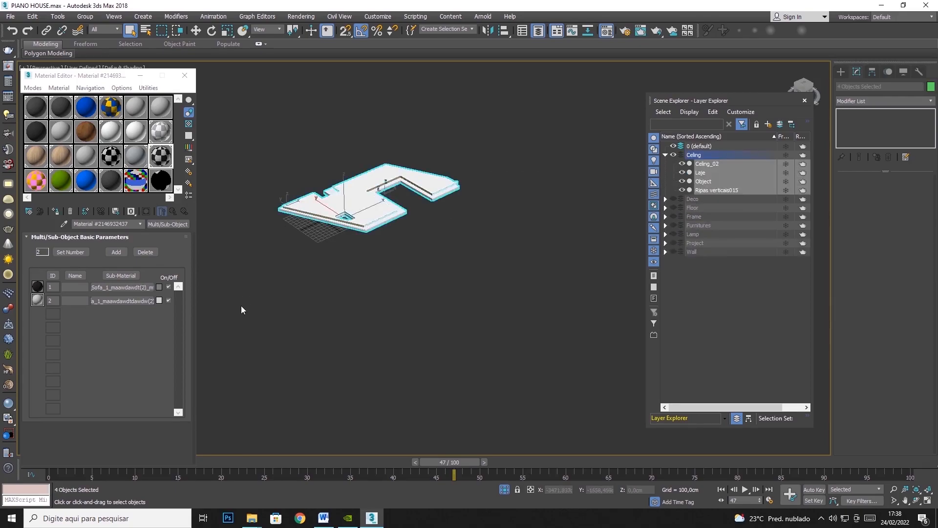
click(487, 174)
drag(515, 127, 332, 225)
click(11, 16)
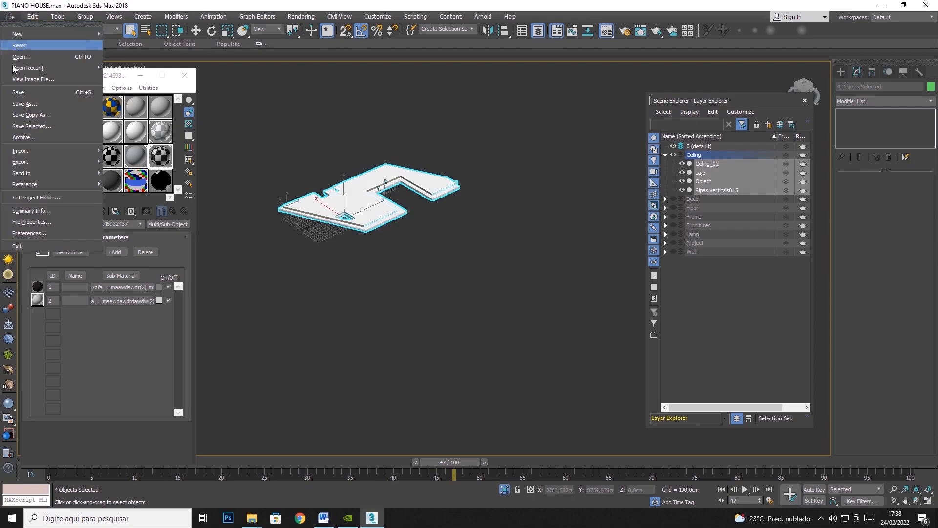
mouse_move(31, 162)
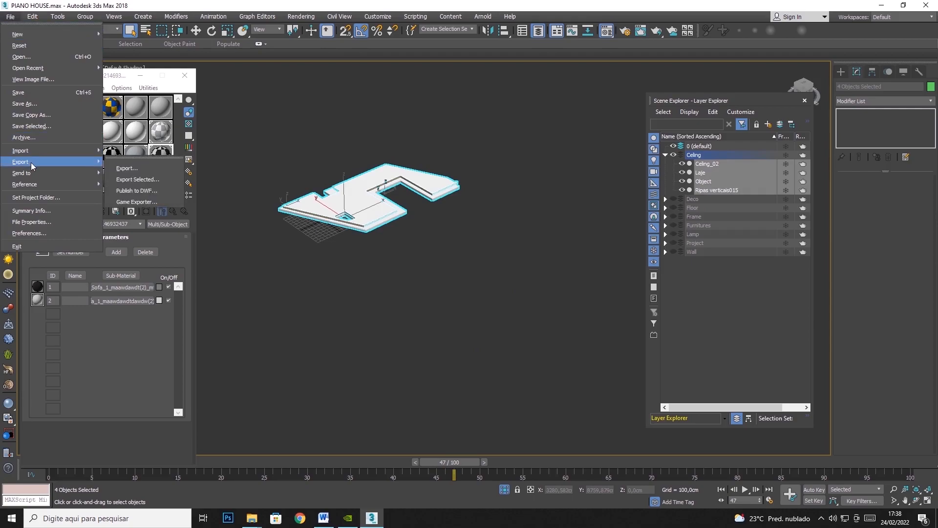
click(148, 180)
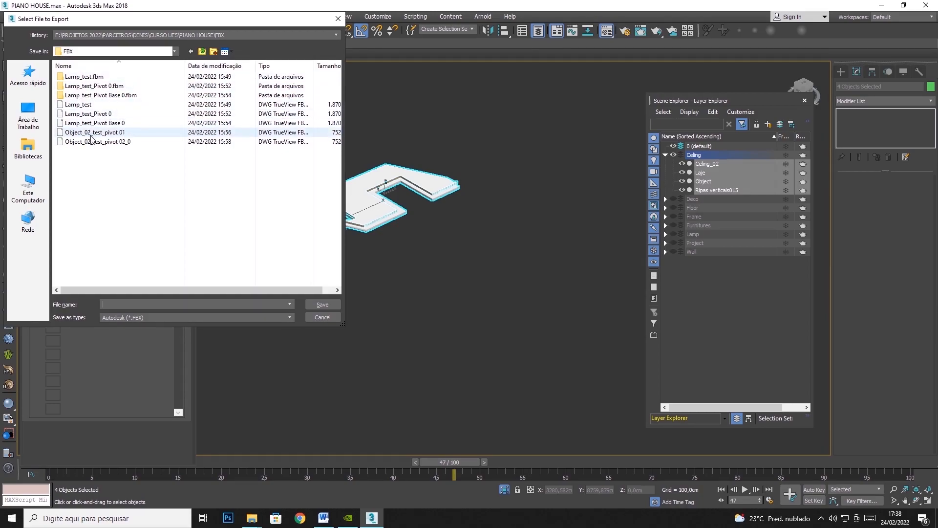
click(337, 19)
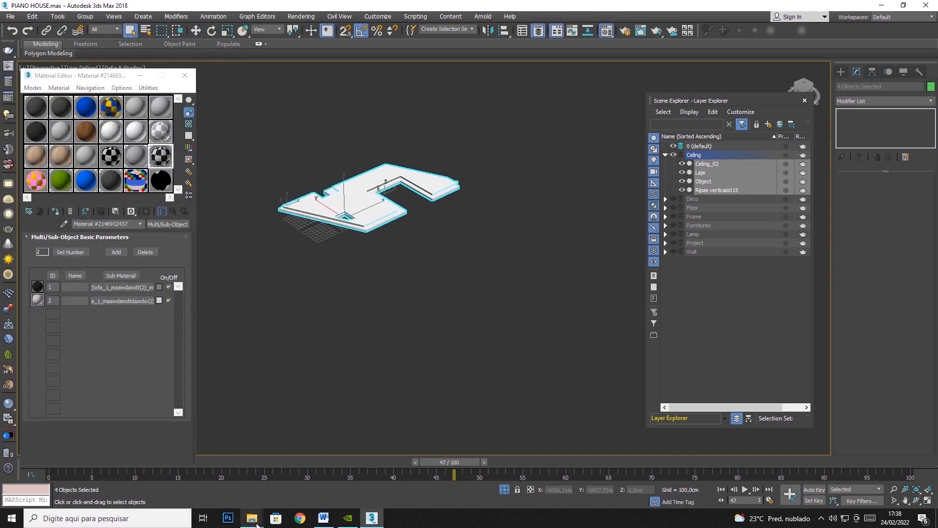
Switch to File Explorer and delete everything inside the PIANO HOUSE project's FBX folder.
mouse_move(252, 518)
click(250, 495)
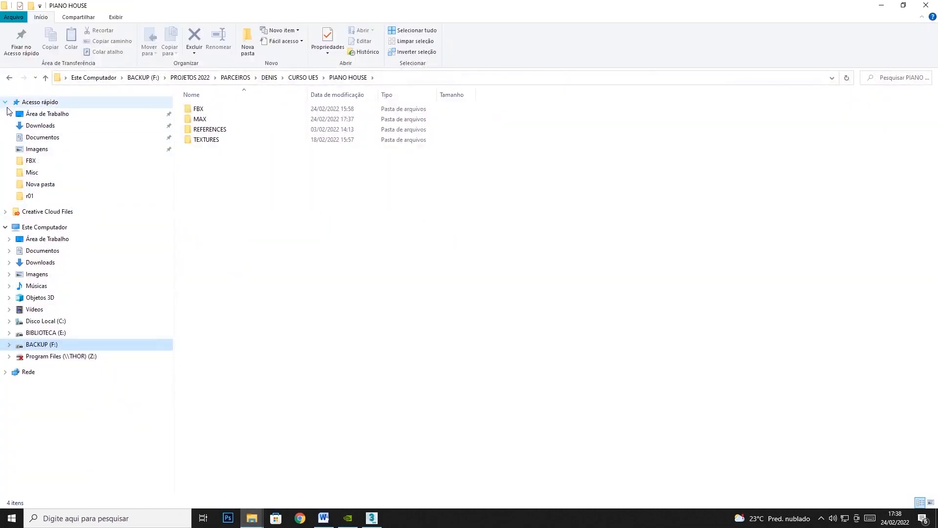
click(6, 102)
click(6, 133)
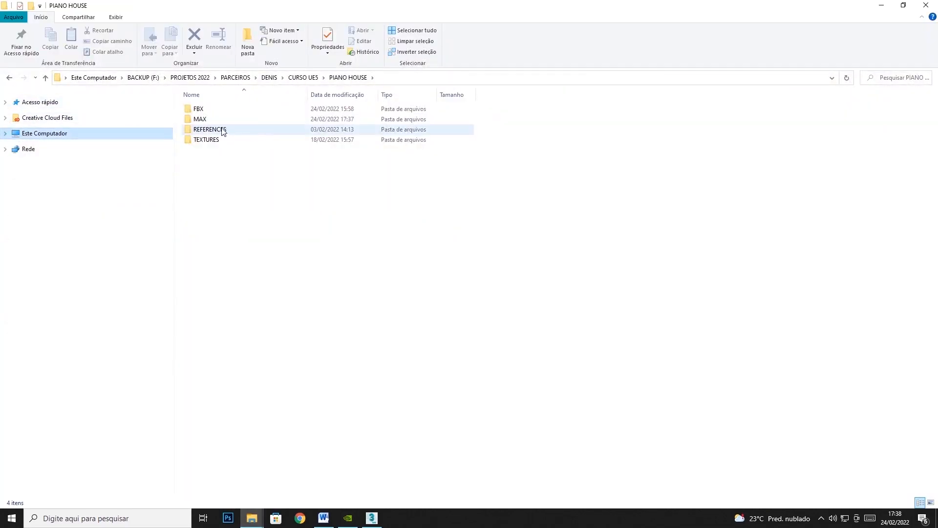
double_click(206, 112)
drag(210, 215, 253, 110)
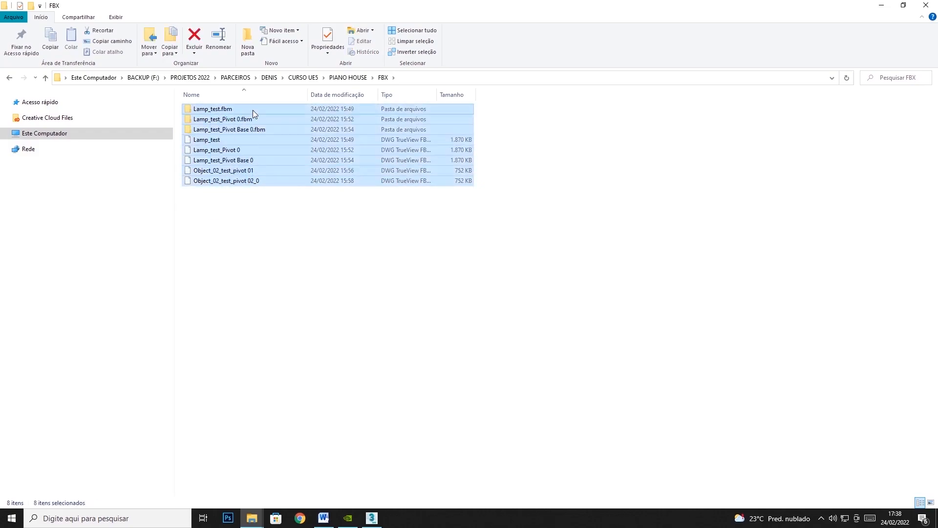
key(Delete)
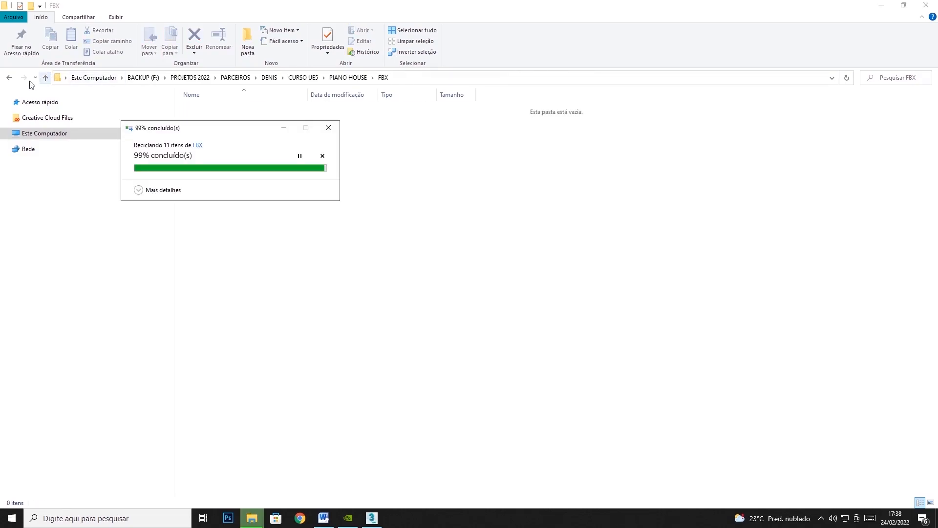
Return to the PIANO HOUSE folder and delete the emptied FBX folder itself.
click(9, 78)
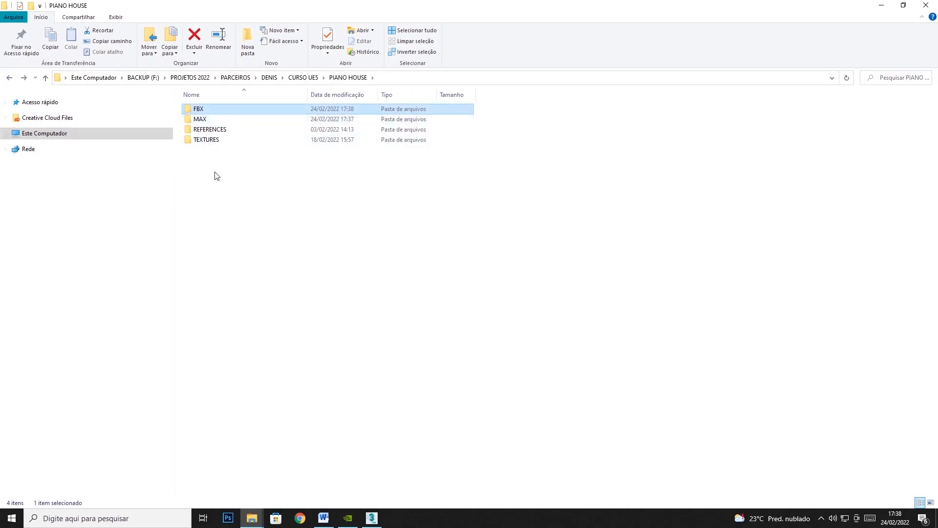
right_click(212, 105)
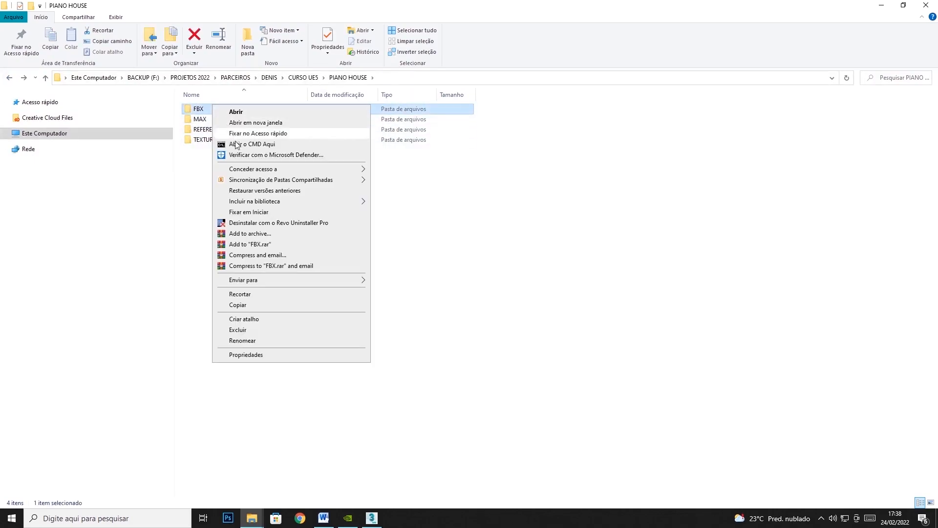
click(244, 329)
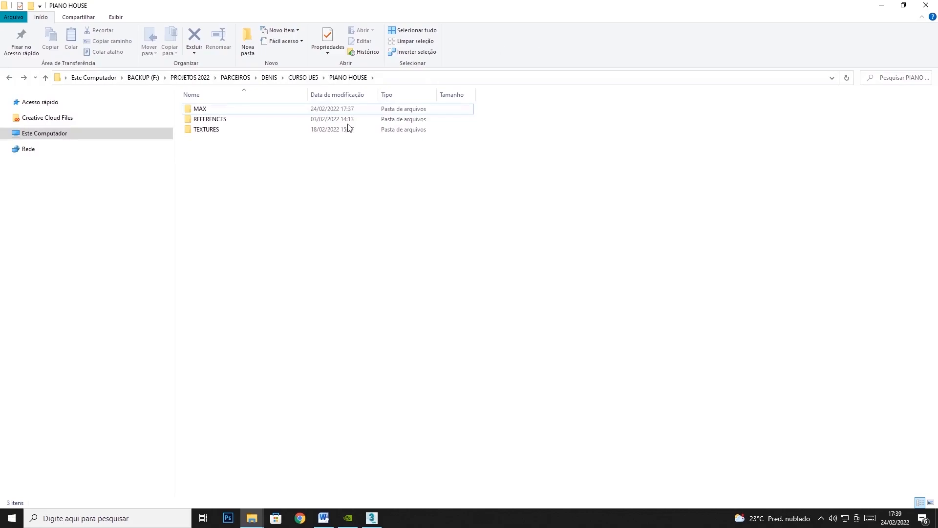
Create a new folder named FBX inside PIANO HOUSE and return to 3ds Max.
right_click(267, 202)
mouse_move(315, 344)
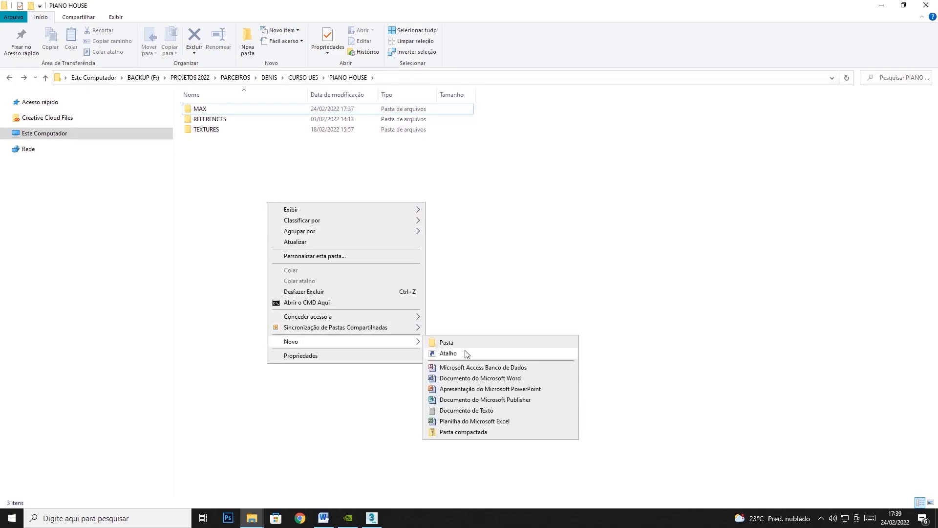
click(470, 345)
text(FBX)
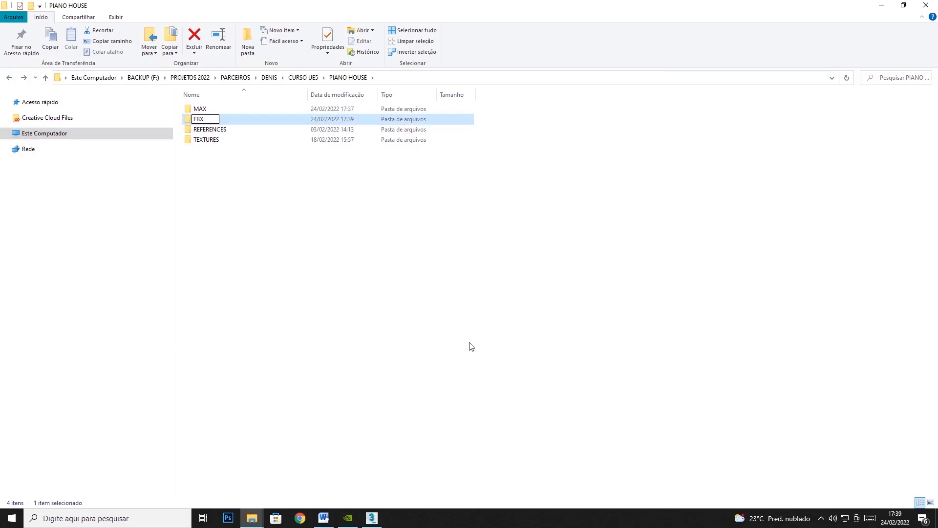
key(Return)
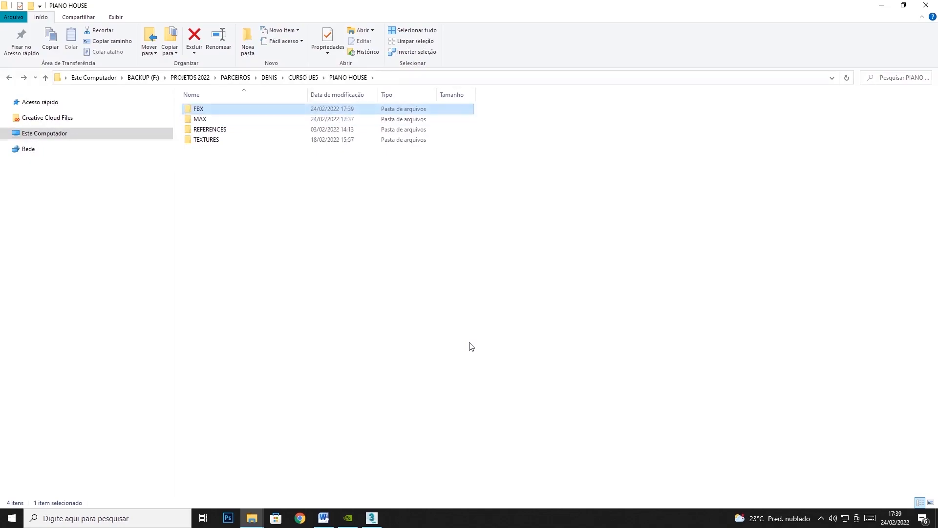
click(884, 8)
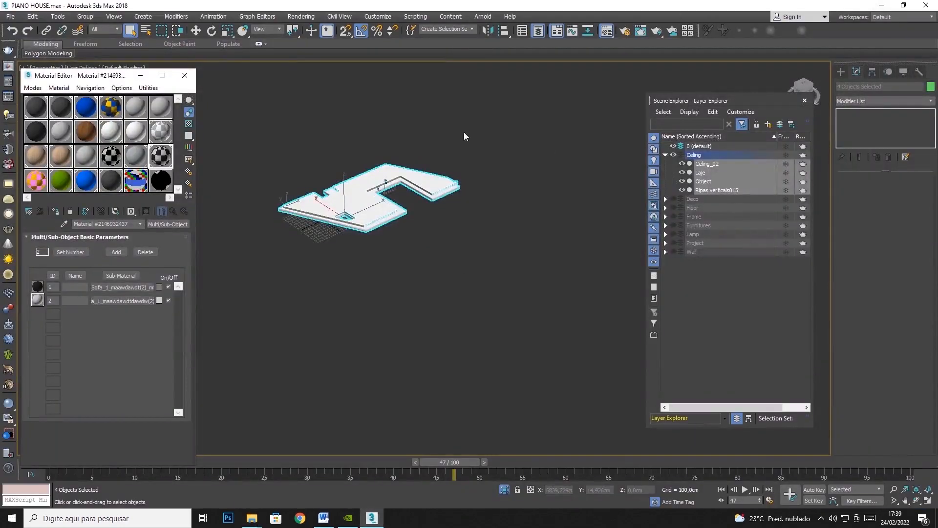
Start exporting the selected ceiling objects and create a Celing subfolder inside the project's FBX folder.
click(9, 17)
mouse_move(34, 159)
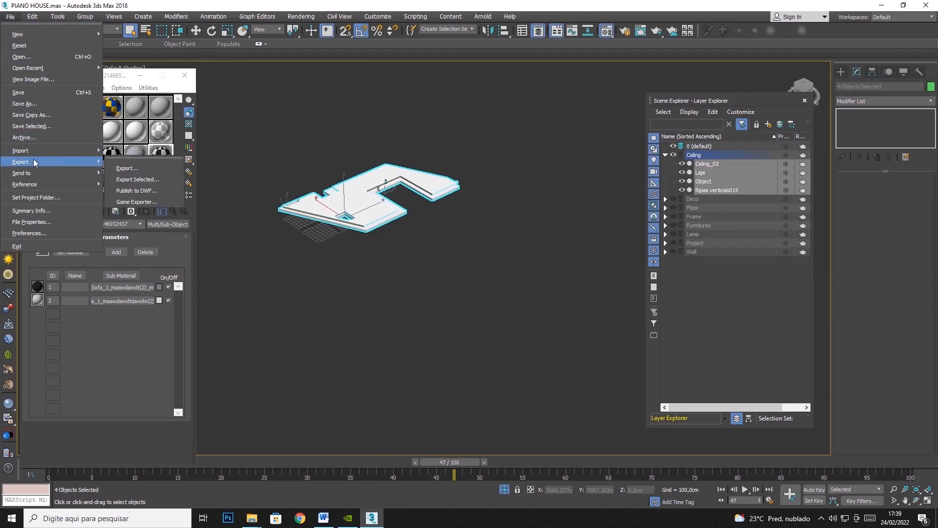
click(140, 182)
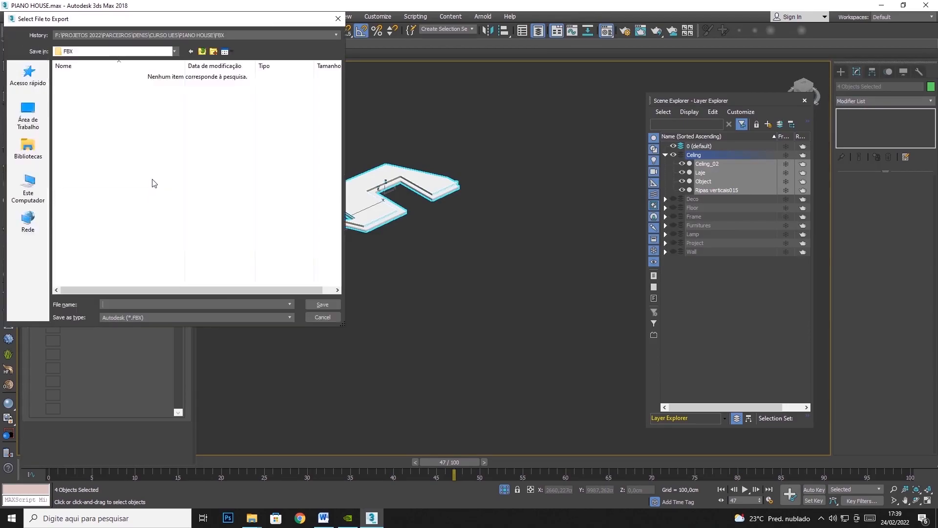
click(201, 51)
double_click(87, 81)
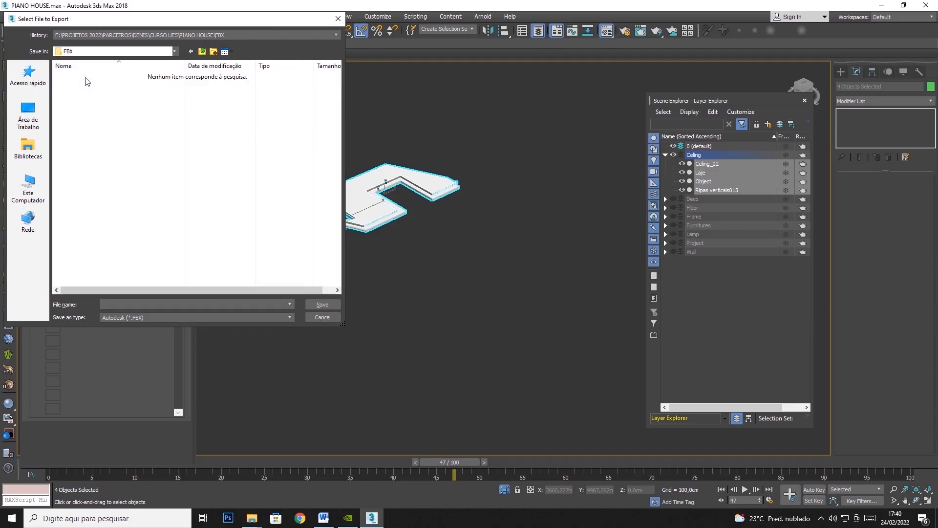
right_click(112, 155)
mouse_move(226, 270)
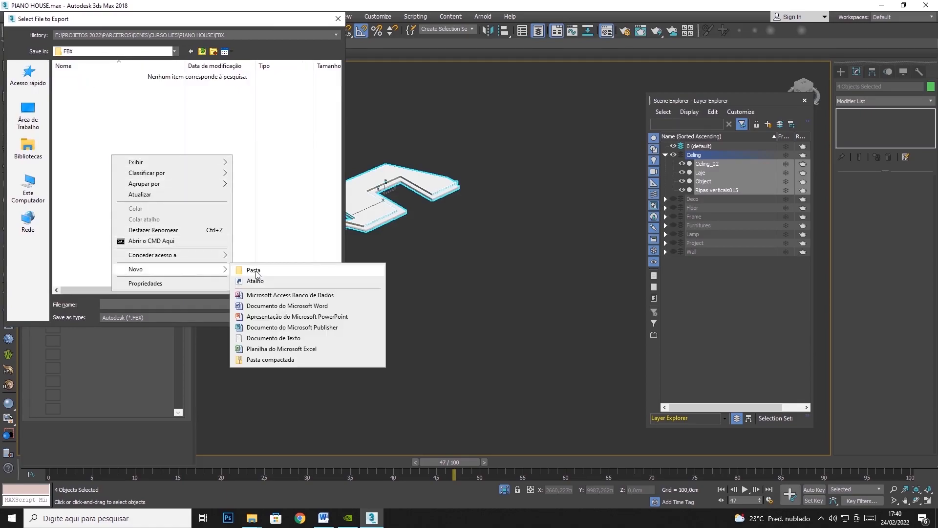
click(256, 270)
text(Celing)
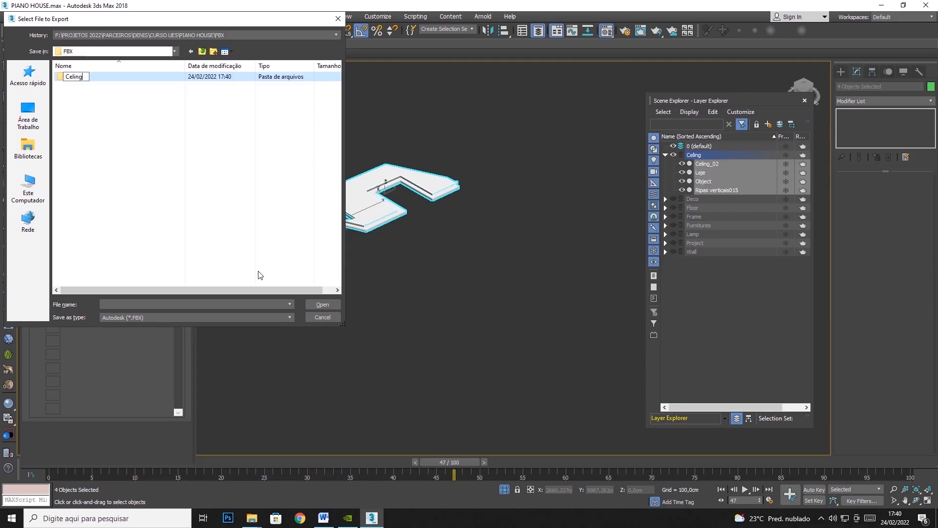
key(Return)
Export the ceiling selection as the FBX file SM_Celing_ into the Celing folder, accepting the current export settings.
double_click(101, 78)
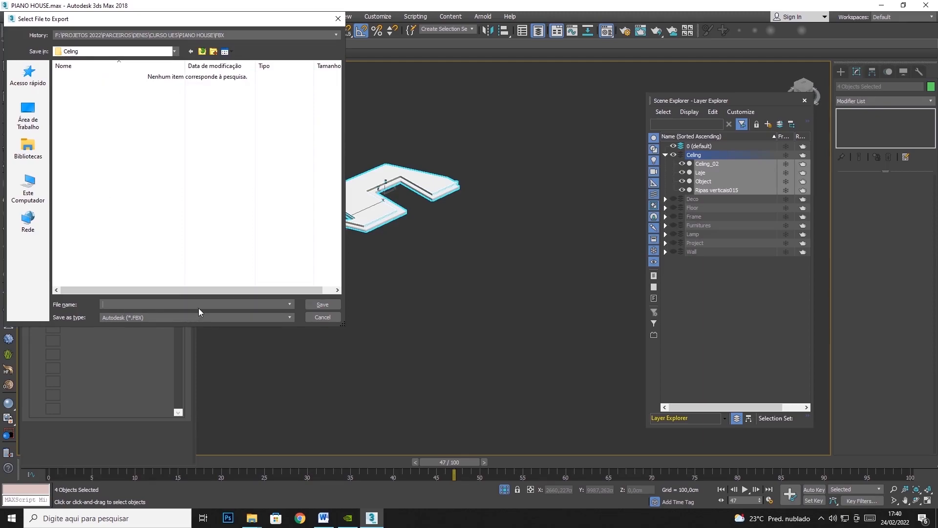
text(SM_Celing_)
drag(110, 305, 82, 320)
click(105, 305)
click(317, 304)
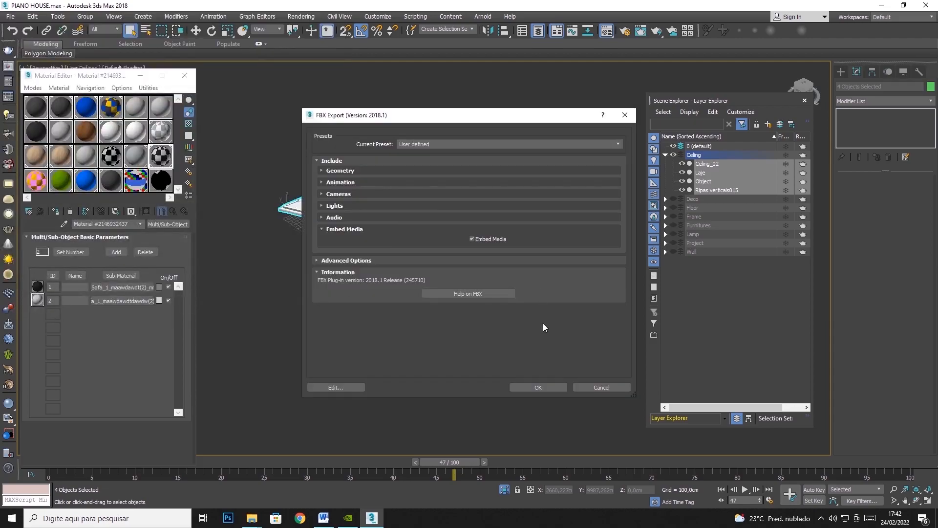
click(540, 387)
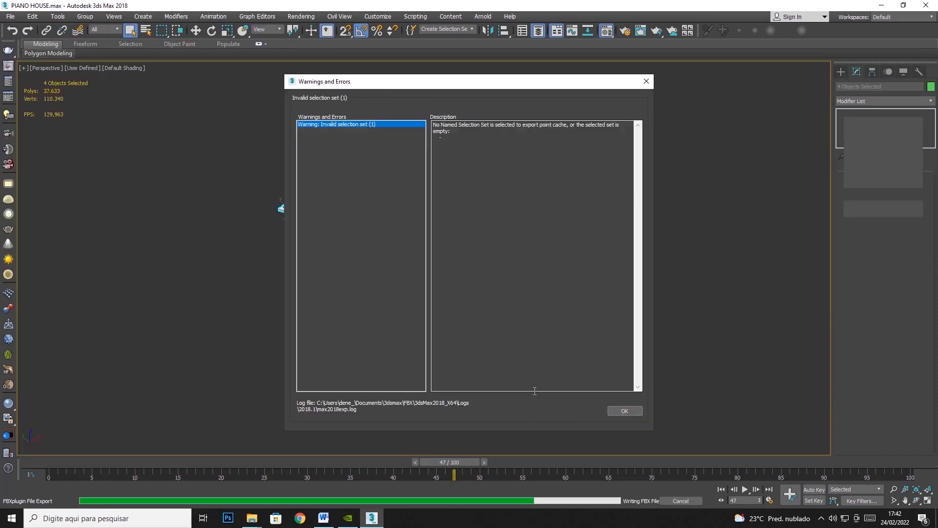
click(618, 410)
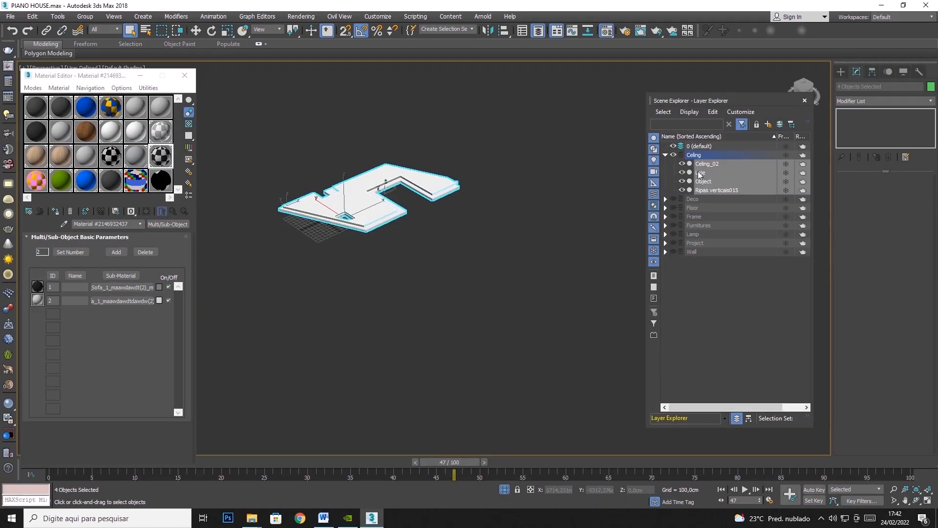
Hide the Celing layer and show the Deco layer with its objects in view.
click(672, 155)
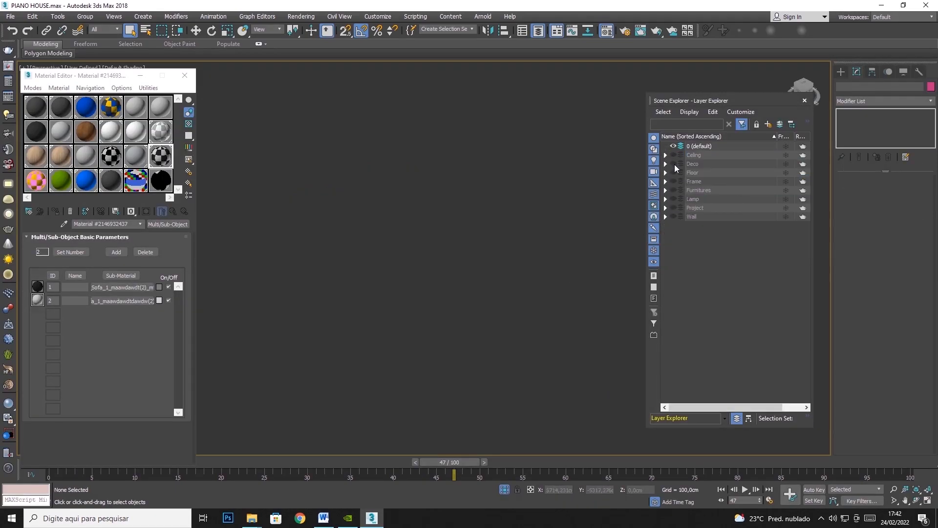
click(673, 163)
scroll(325, 222, up, 3)
scroll(321, 215, up, 5)
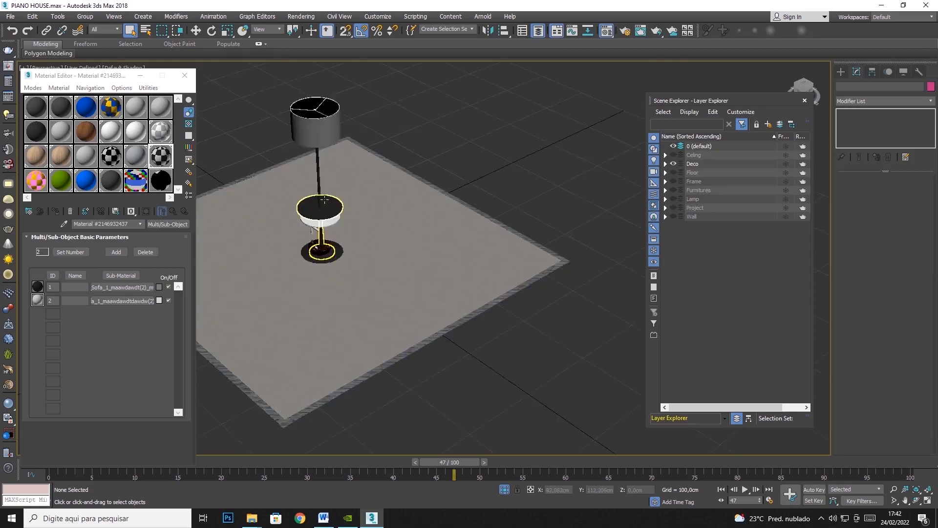
scroll(332, 200, down, 8)
scroll(328, 200, up, 3)
Start exporting all the Deco layer's selected objects and create a Deco subfolder inside the project's FBX folder.
drag(452, 147, 242, 327)
click(2, 17)
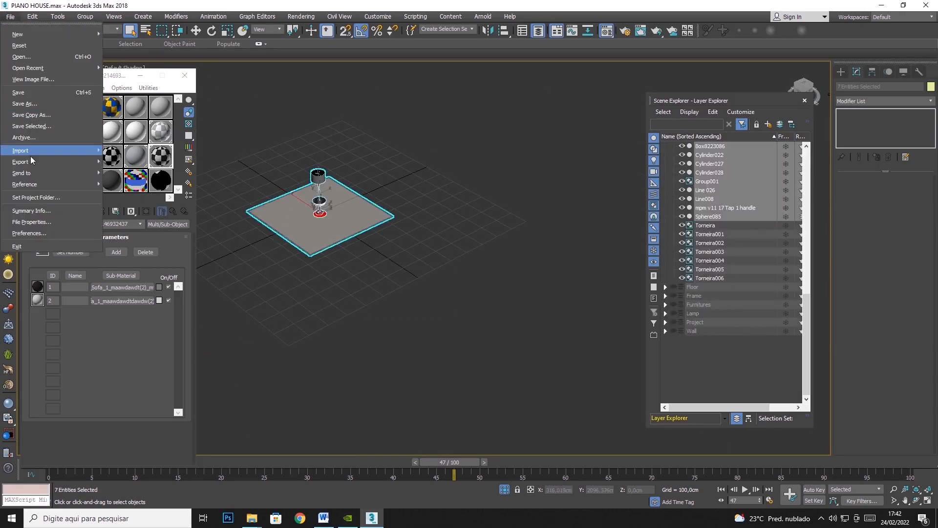
click(136, 178)
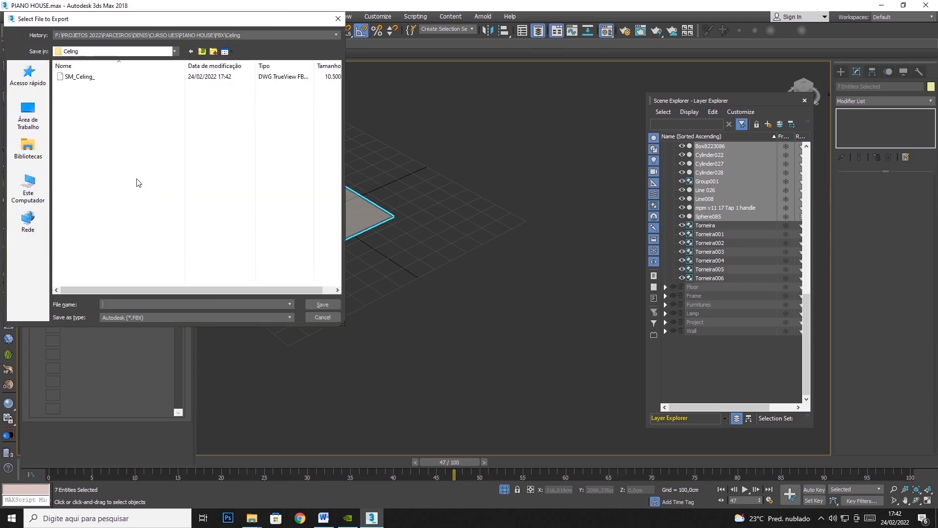
click(202, 51)
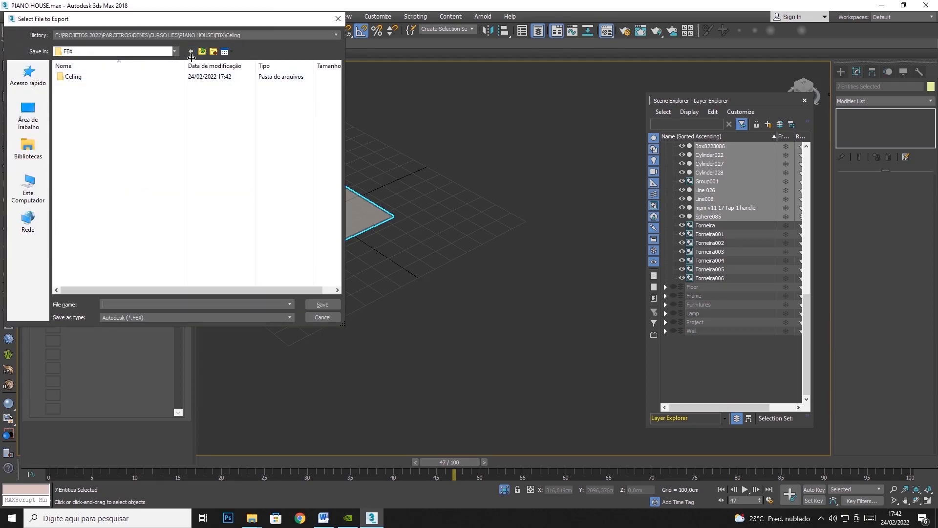
click(213, 52)
text(Deco)
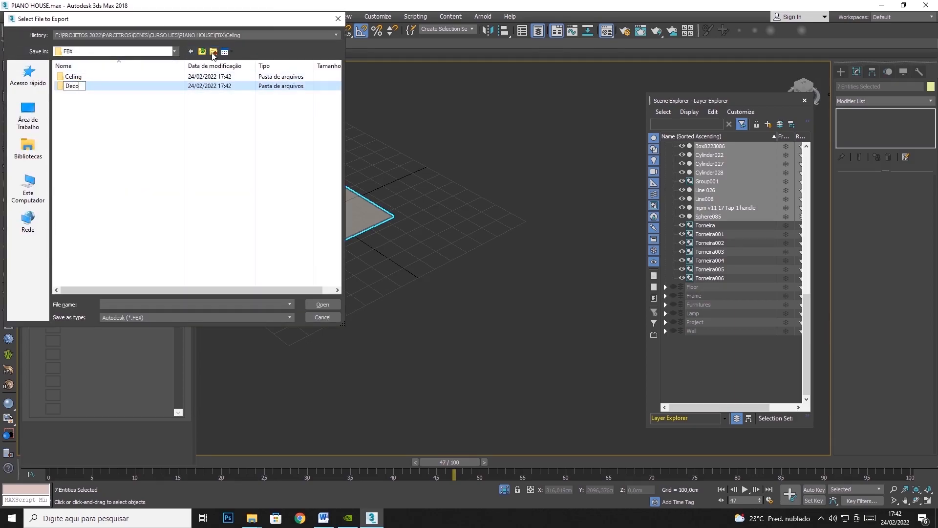
key(Return)
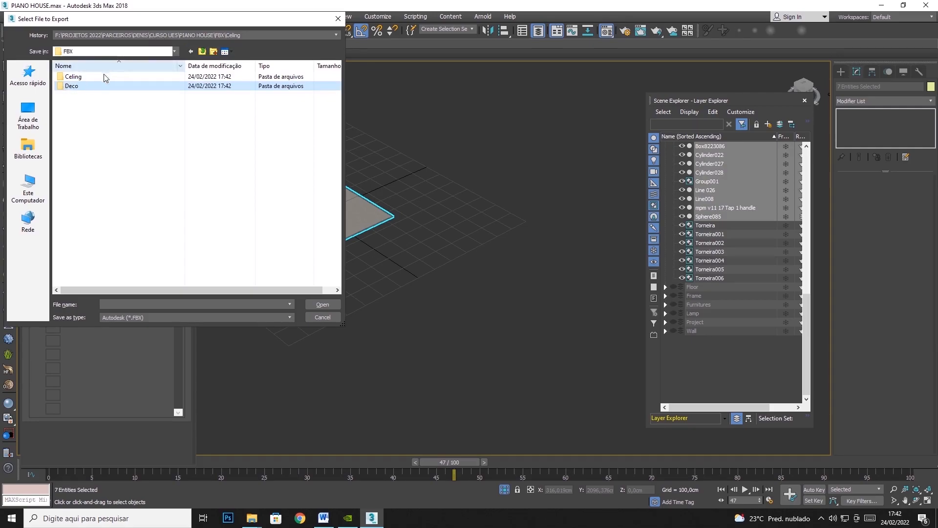
Save the Deco export as the FBX file SM_Deco_ in the Deco folder, continuing to the export settings.
double_click(71, 85)
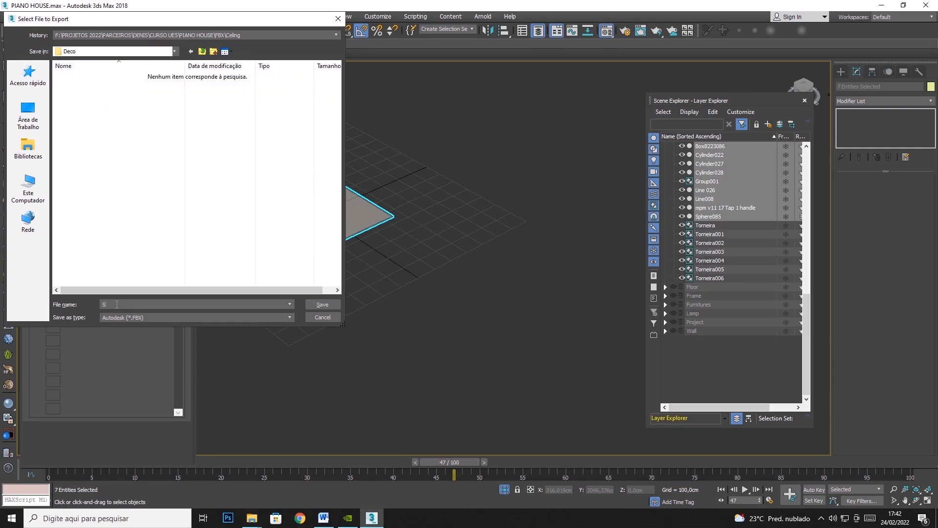
text(SM_De)
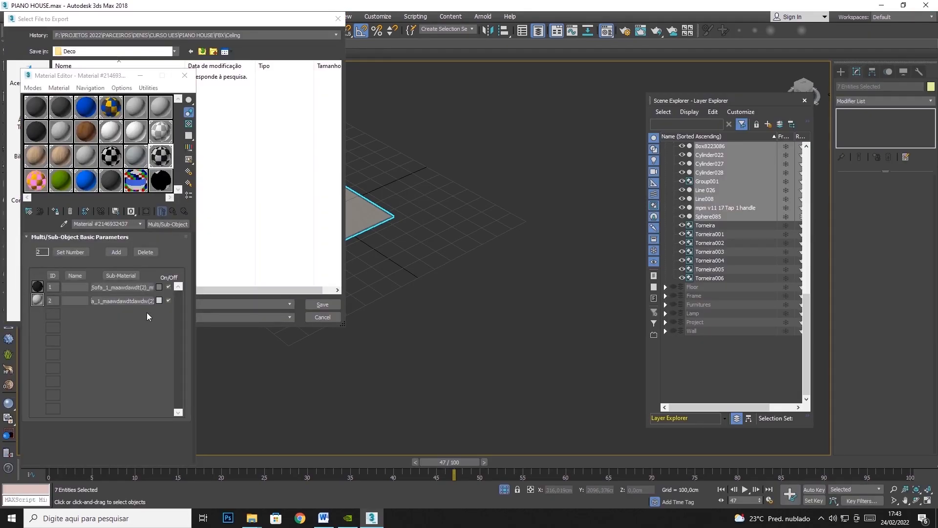
click(216, 22)
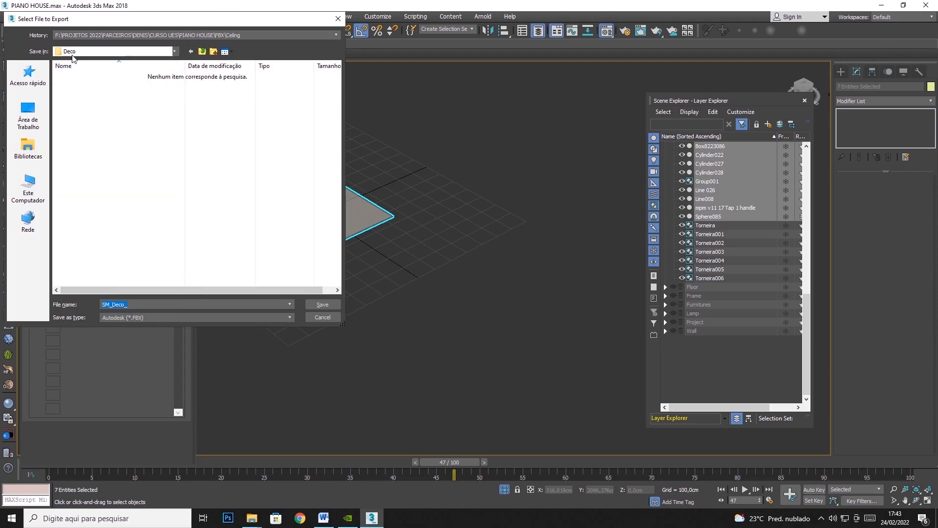
click(324, 304)
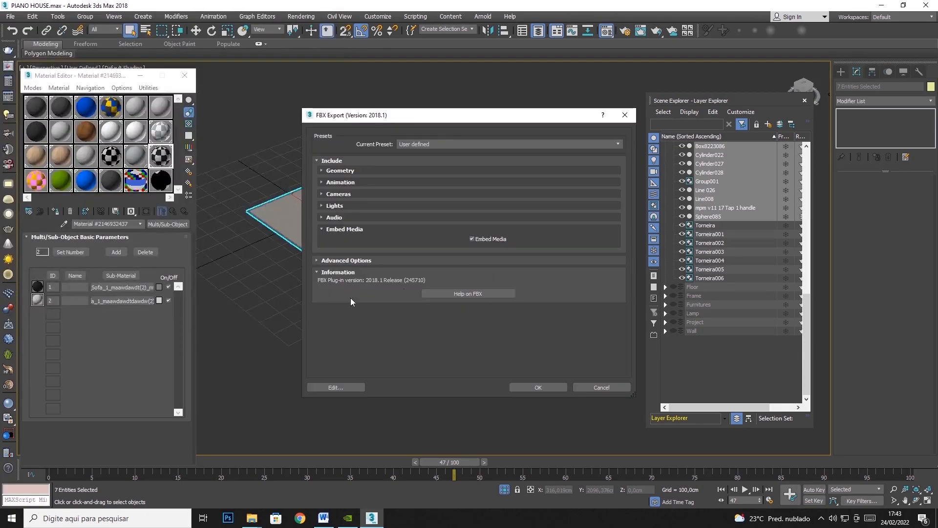
Review the FBX export options for Geometry, Animation, Cameras, Lights and Embed Media.
click(323, 229)
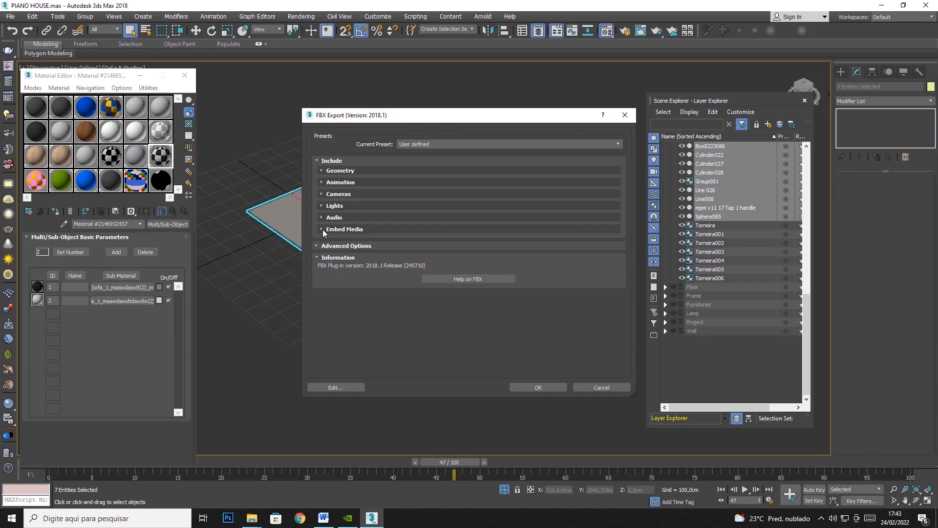
click(327, 171)
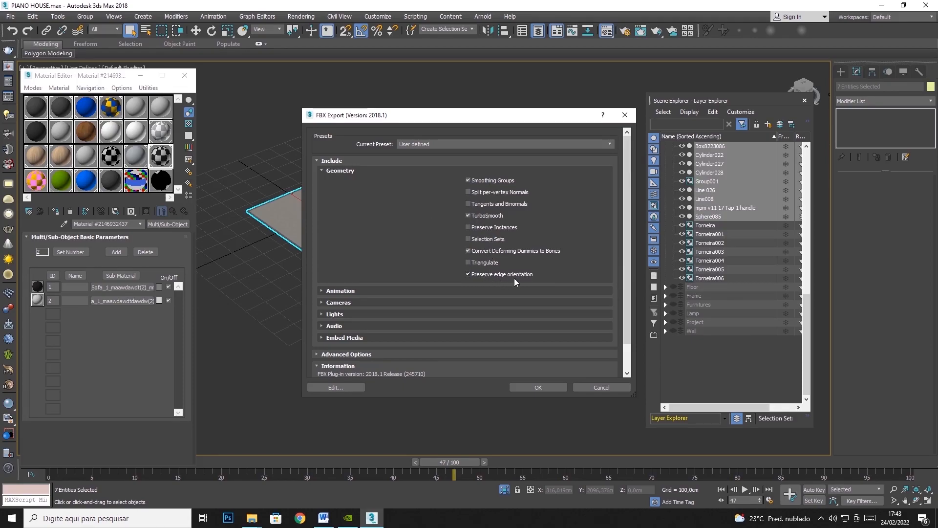
click(317, 160)
click(318, 160)
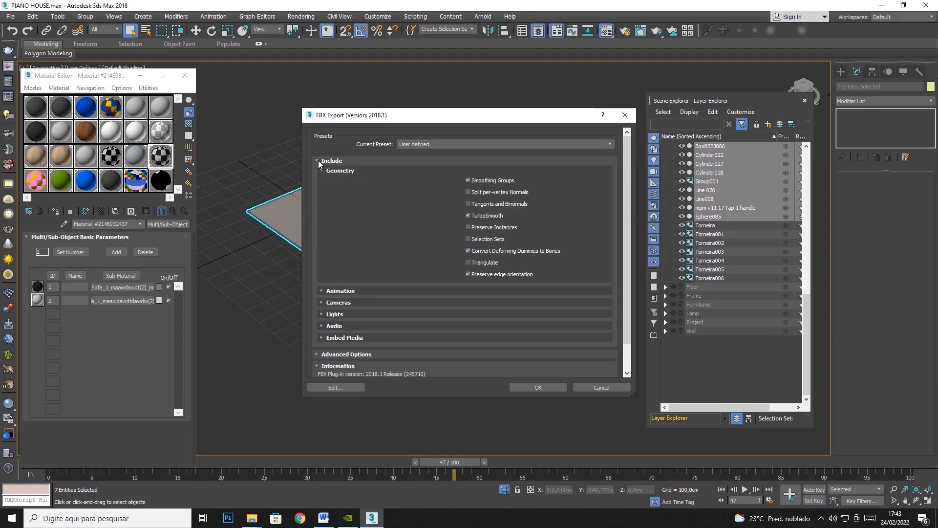
click(320, 291)
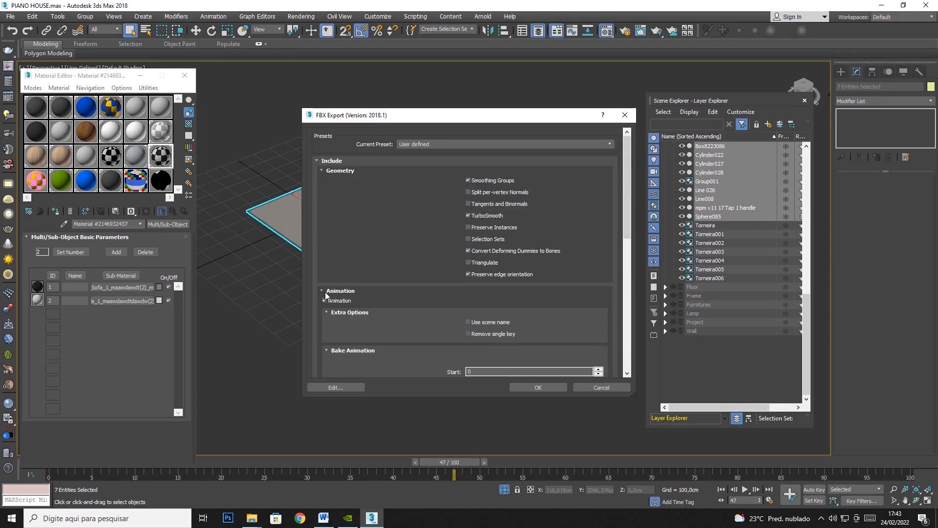
click(321, 292)
click(322, 302)
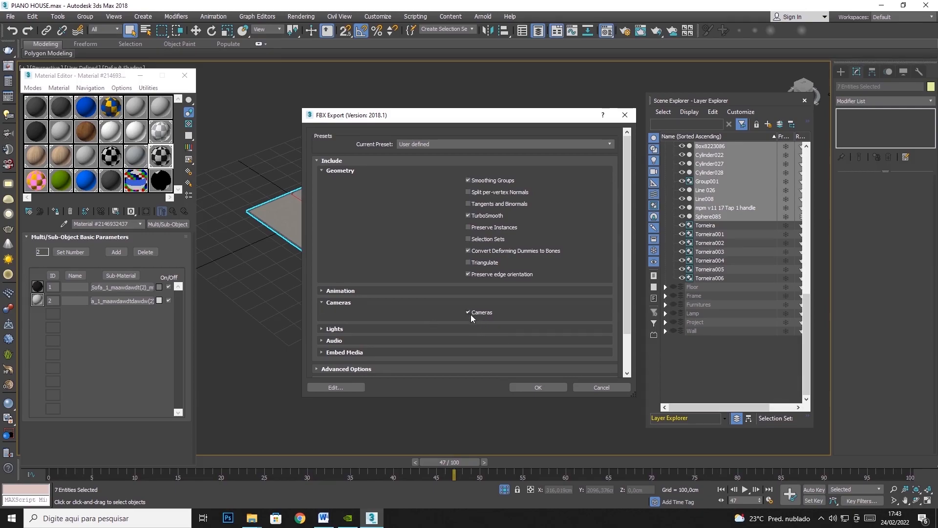
click(323, 302)
click(322, 313)
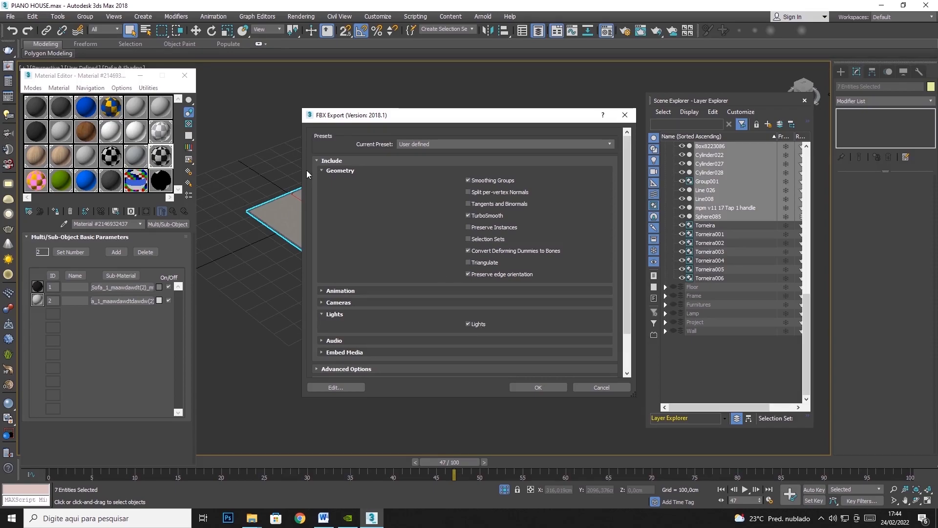
click(323, 315)
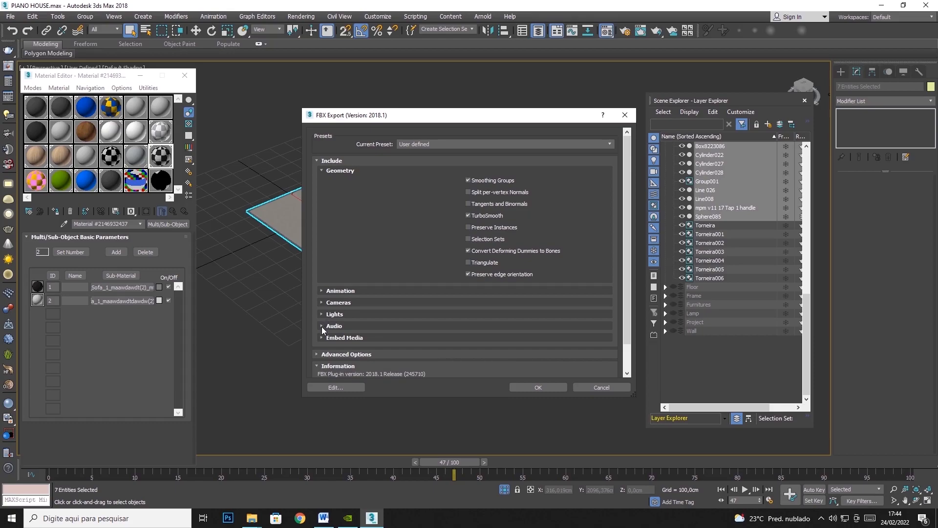
click(321, 338)
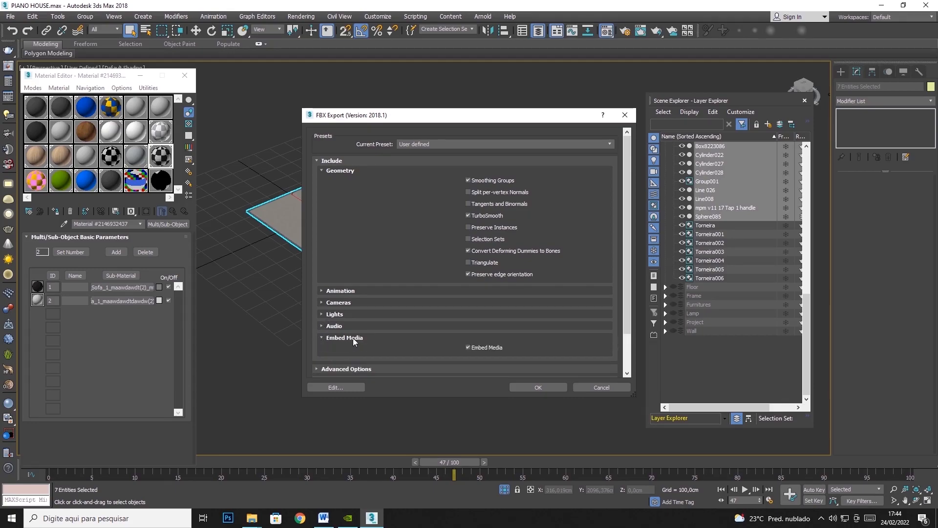
scroll(353, 341, down, 1)
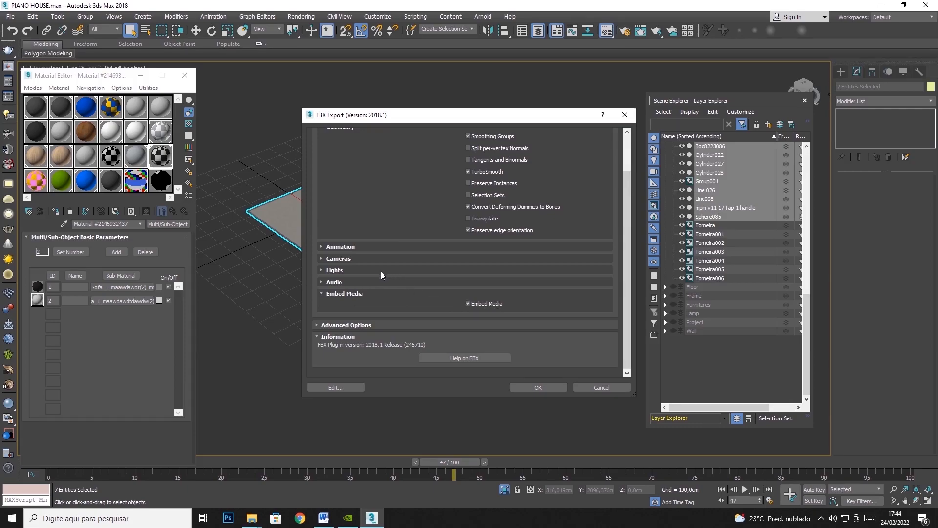
scroll(320, 295, up, 1)
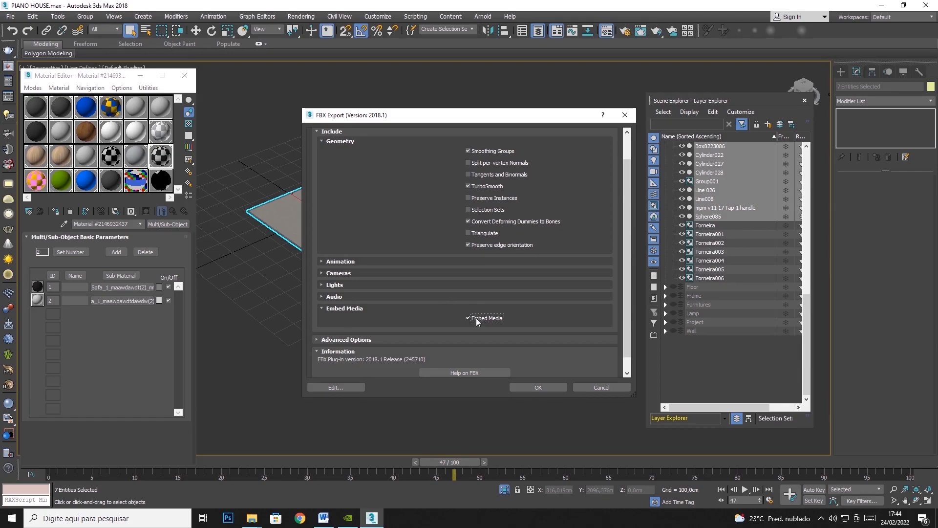
scroll(321, 141, up, 2)
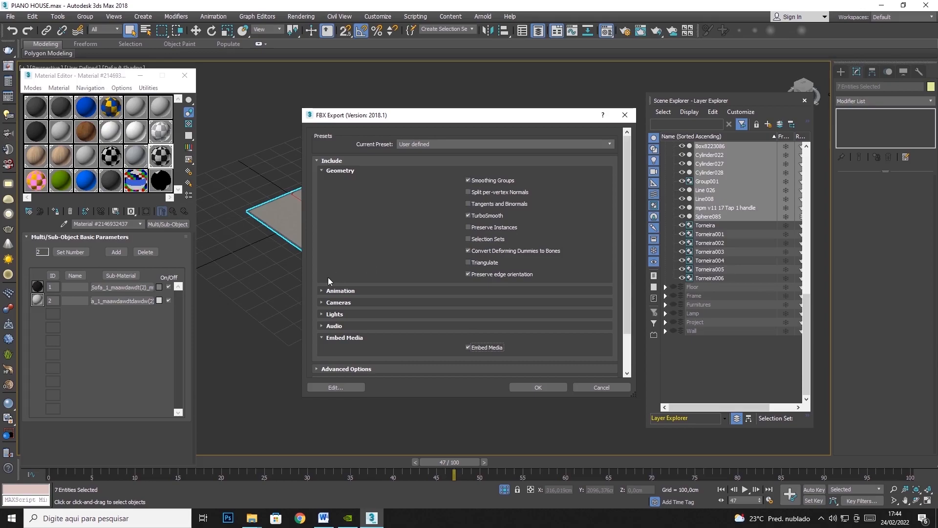
Run the Deco FBX export with Animation, Cameras, Lights and Embed Media enabled, and dismiss the warnings report.
click(321, 290)
scroll(323, 291, down, 5)
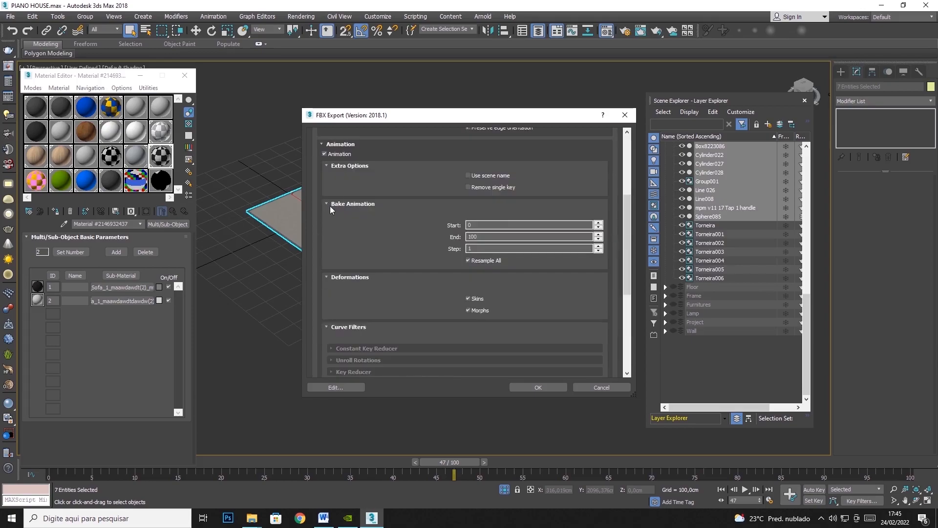
scroll(331, 215, down, 6)
click(322, 258)
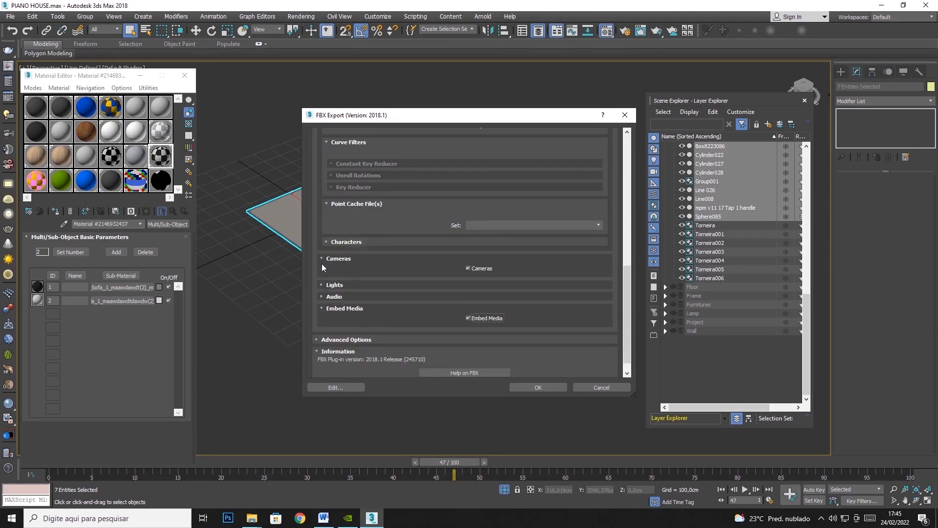
click(321, 285)
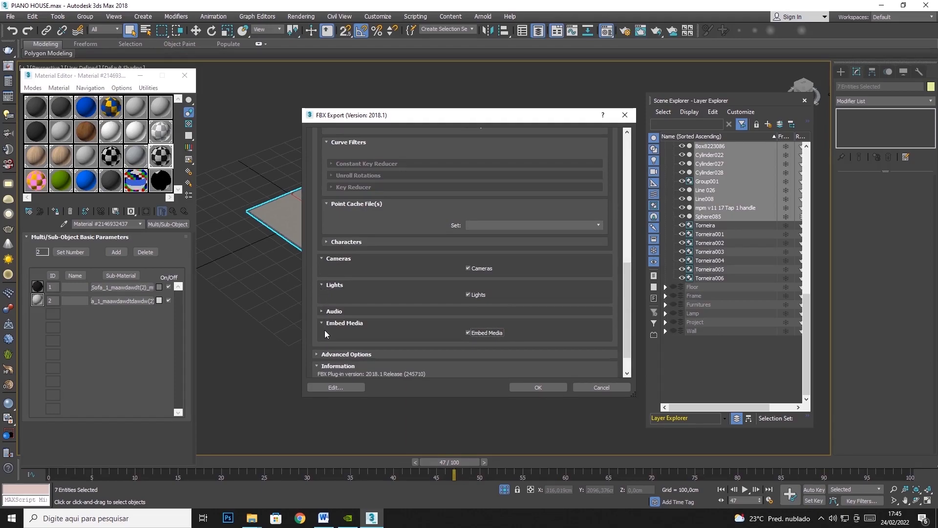
click(467, 333)
click(539, 387)
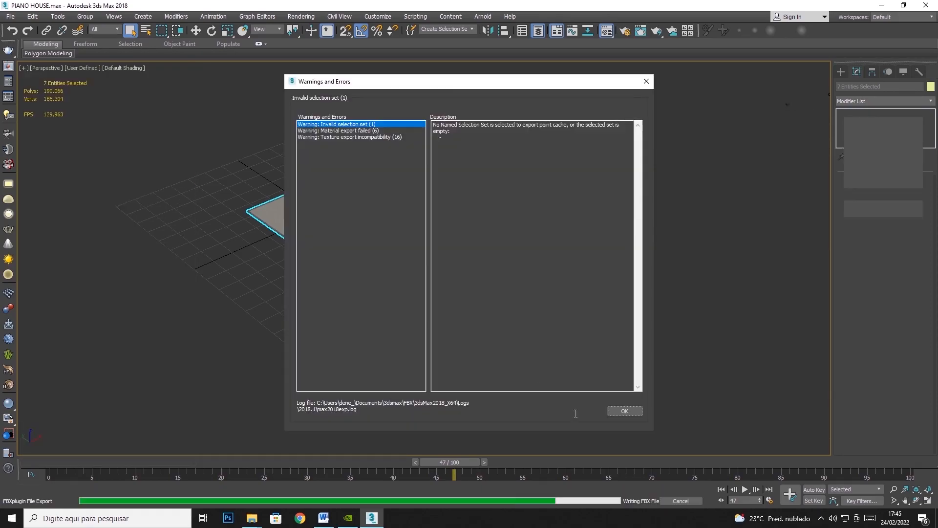
click(629, 411)
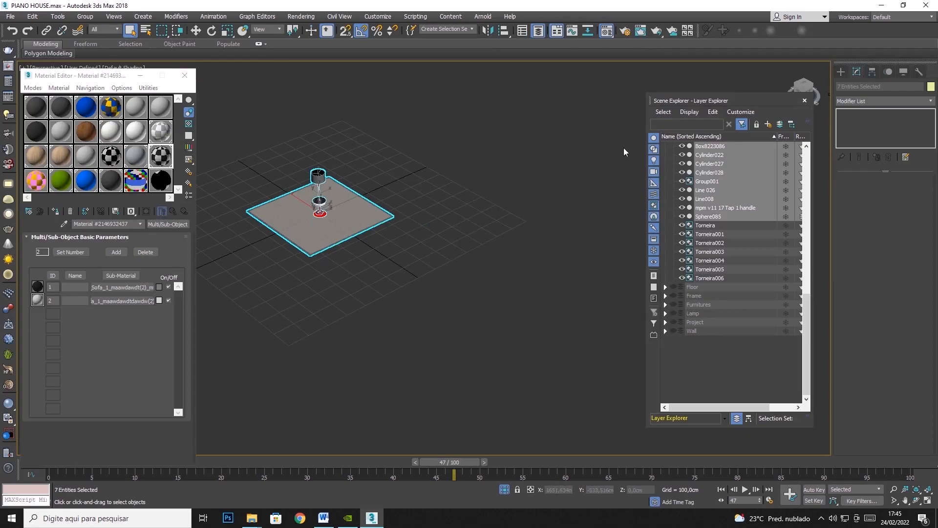
Collapse and hide the Deco layer, and show the Floor layer.
scroll(805, 315, up, 10)
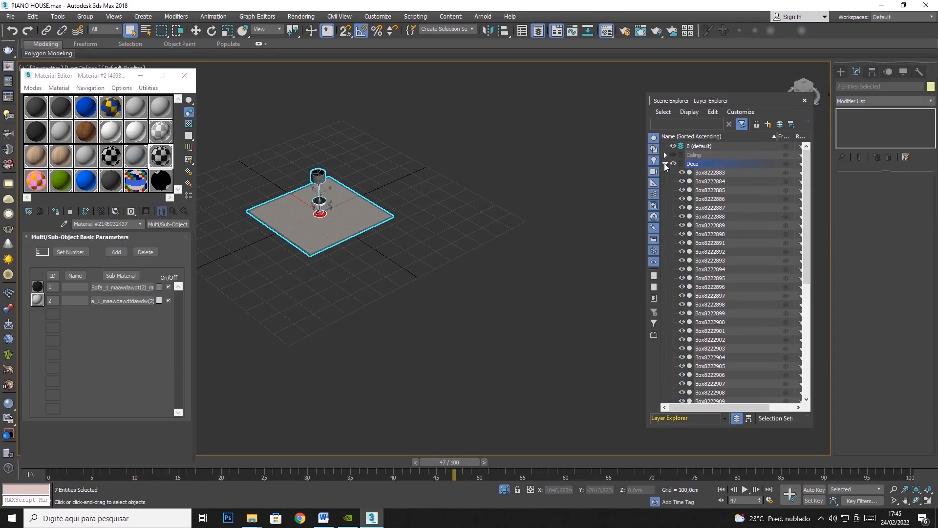
click(665, 164)
click(673, 164)
click(673, 172)
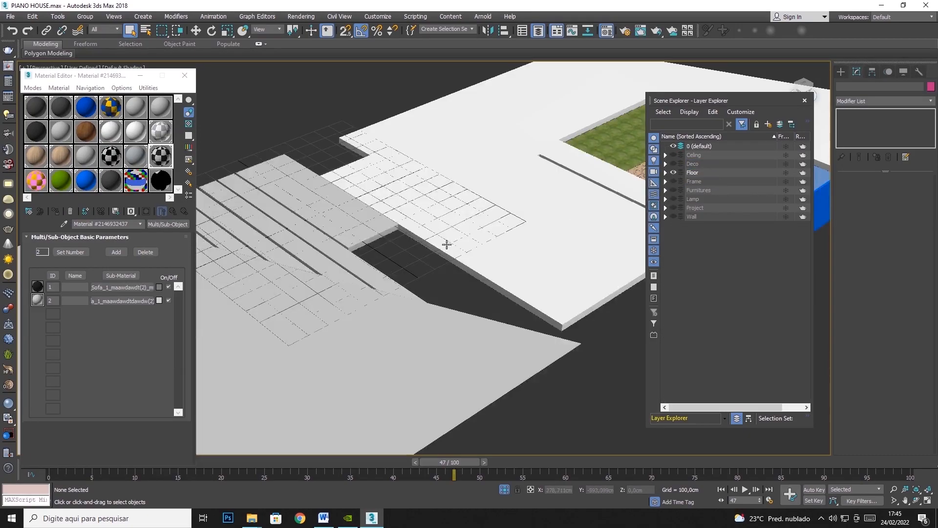
Start exporting all the Floor layer's selected objects and create a Floor subfolder inside the FBX folder.
scroll(446, 253, down, 5)
drag(566, 174, 262, 408)
click(9, 16)
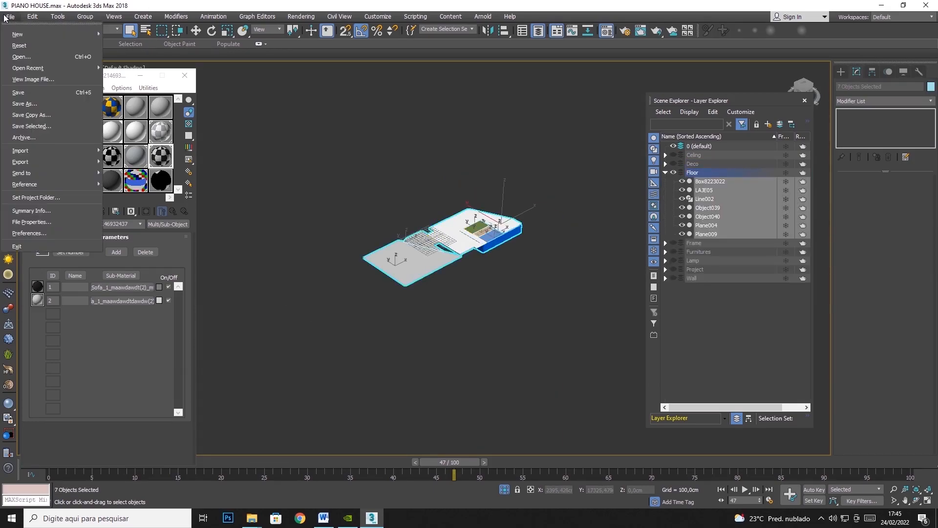
mouse_move(43, 159)
click(128, 180)
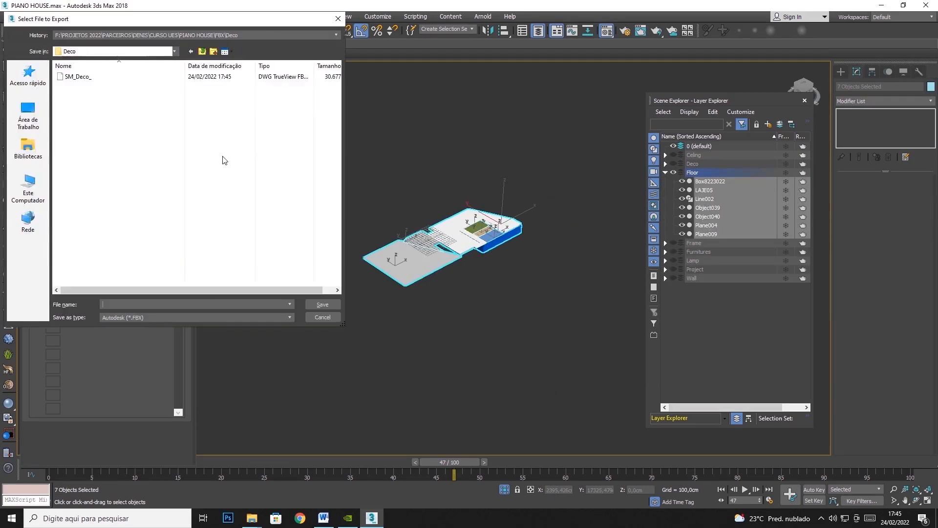
click(202, 51)
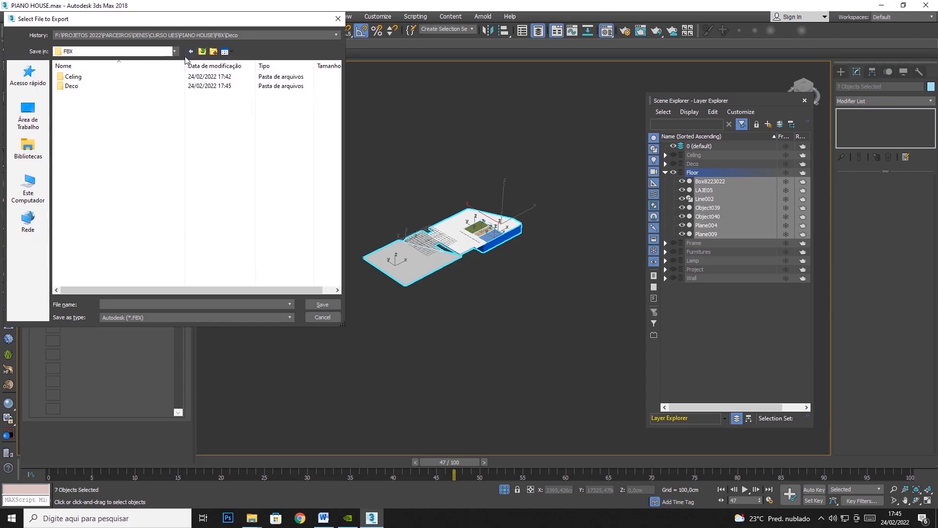
click(213, 52)
text(Floor)
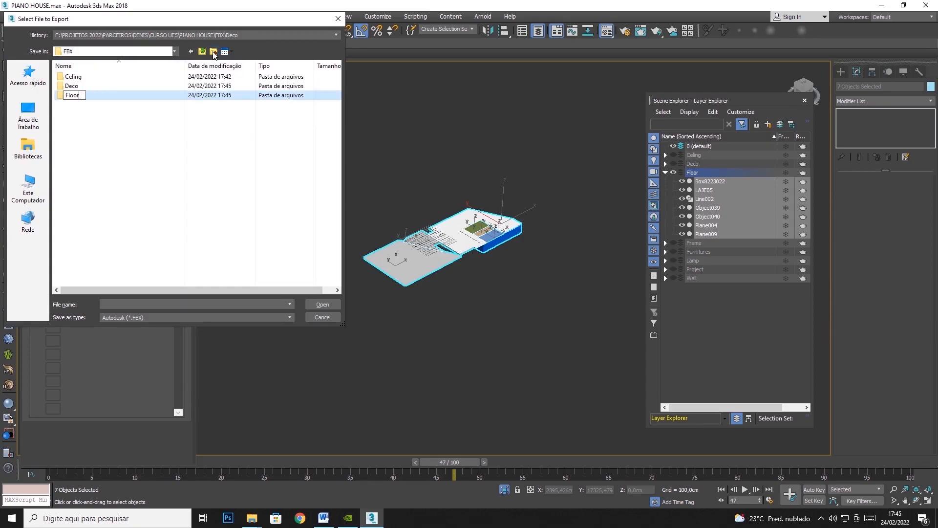
key(Return)
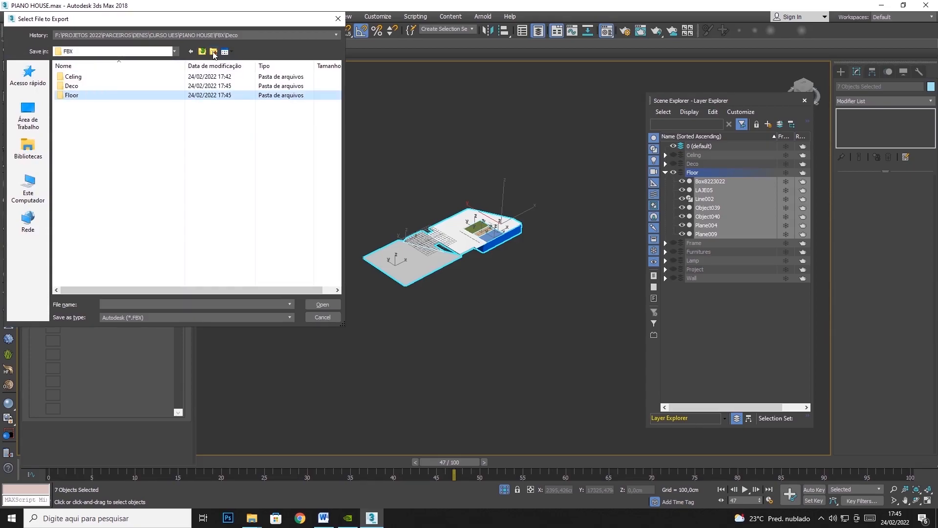
Save the Floor export as the FBX file SM_Floor_ in the Floor folder, continuing to the export settings.
double_click(91, 95)
text(DM)
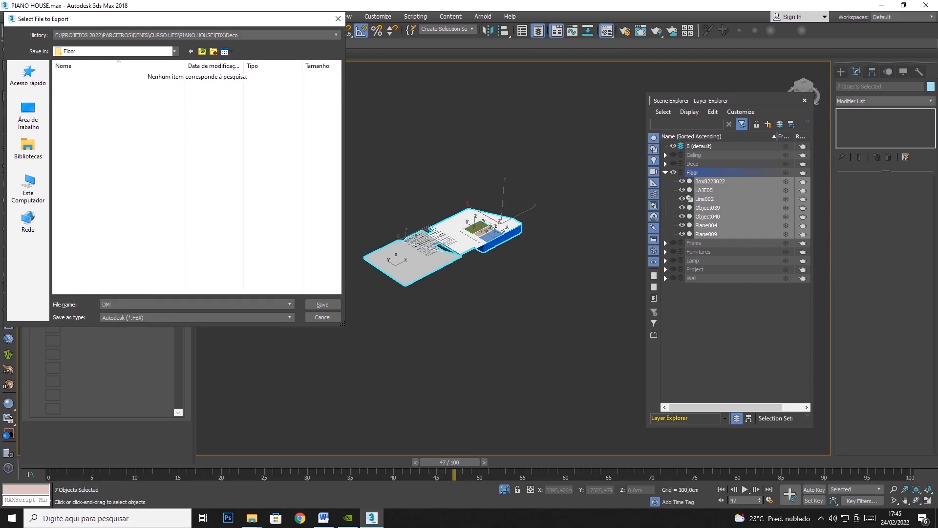
key(BackSpace)
key(BackSpace)
text(SM_Floor_)
key(Return)
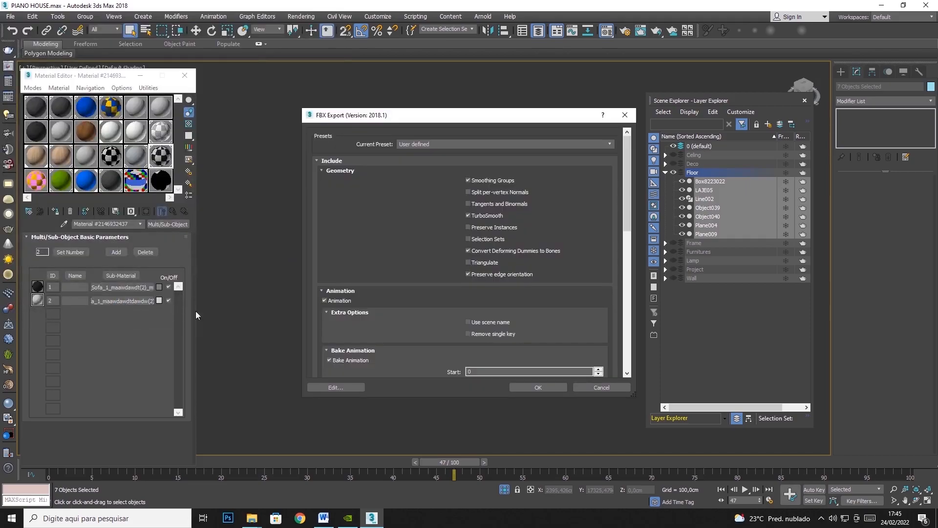
Collapse the Geometry, Animation, Cameras and Lights export settings, run the Floor FBX export, and dismiss the warnings report.
click(321, 169)
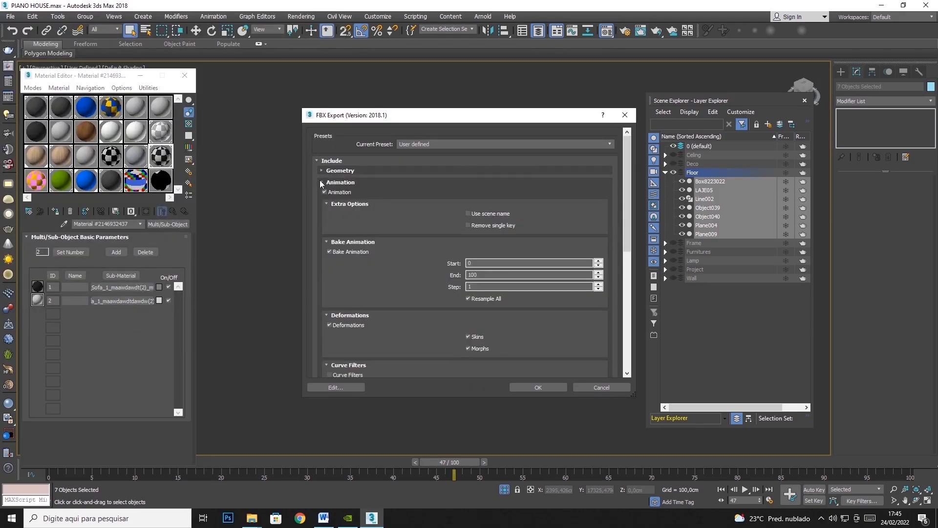
click(322, 182)
click(321, 194)
click(321, 205)
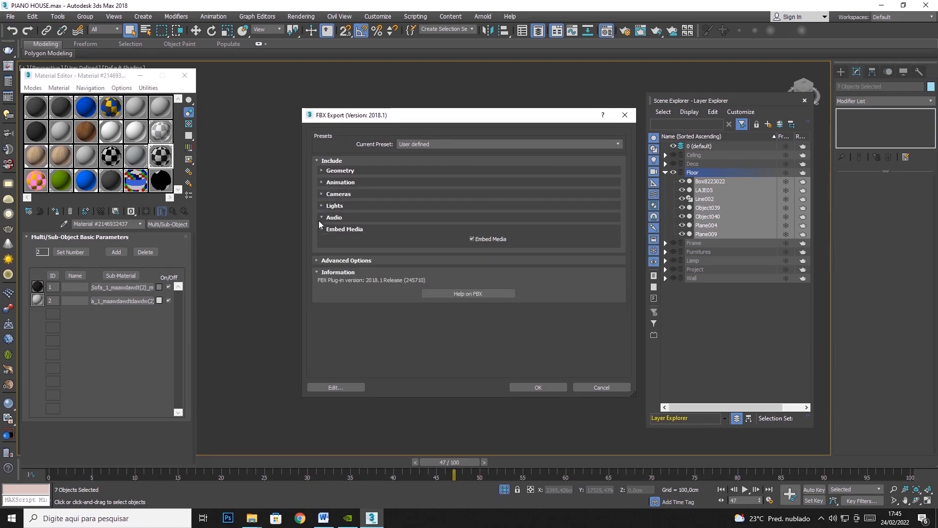
click(543, 388)
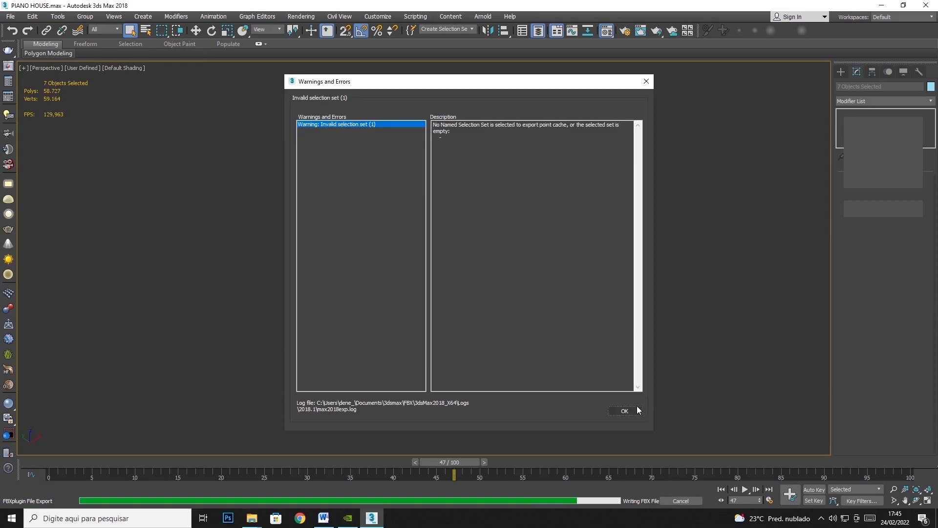
click(636, 410)
Hide the Floor layer, show the Frame layer, and select all of its visible objects.
click(672, 172)
click(673, 180)
drag(576, 159, 319, 332)
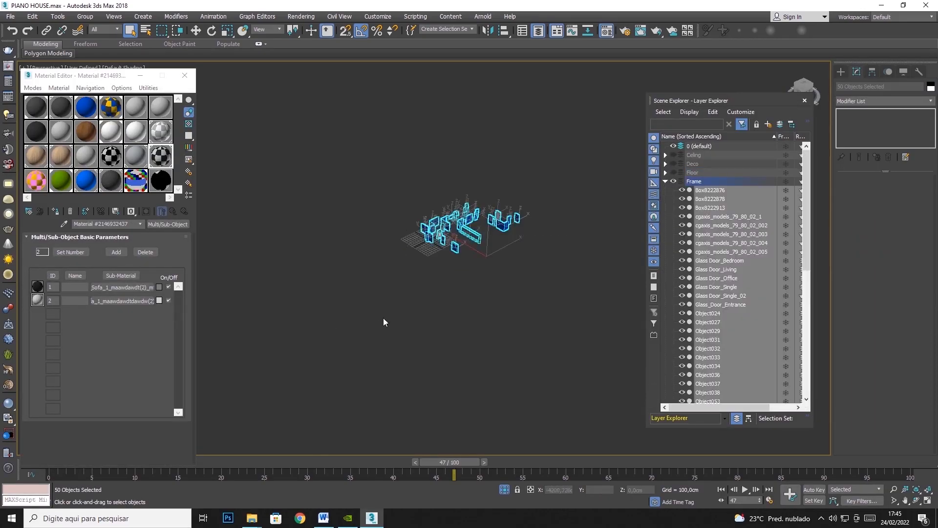
Start exporting the selected Frame objects and create a Frame subfolder inside the FBX folder.
click(17, 19)
mouse_move(27, 168)
click(132, 186)
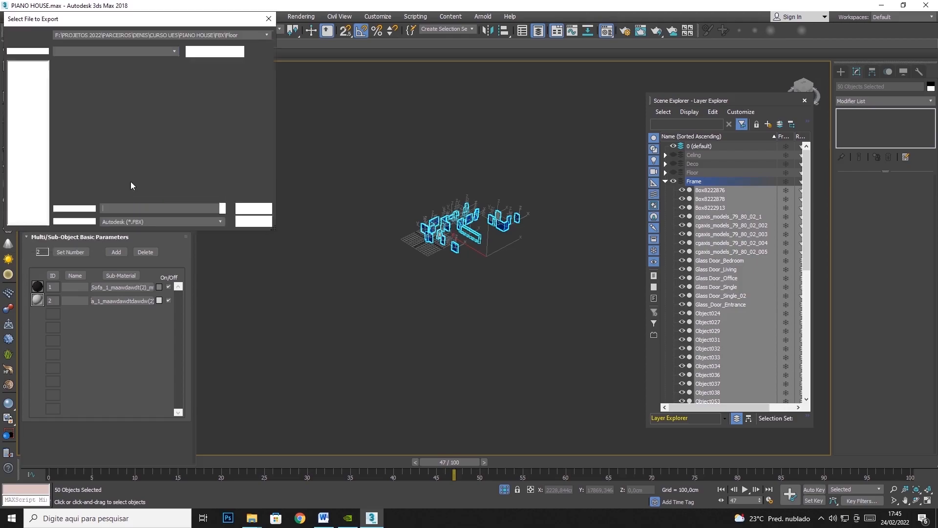
click(195, 51)
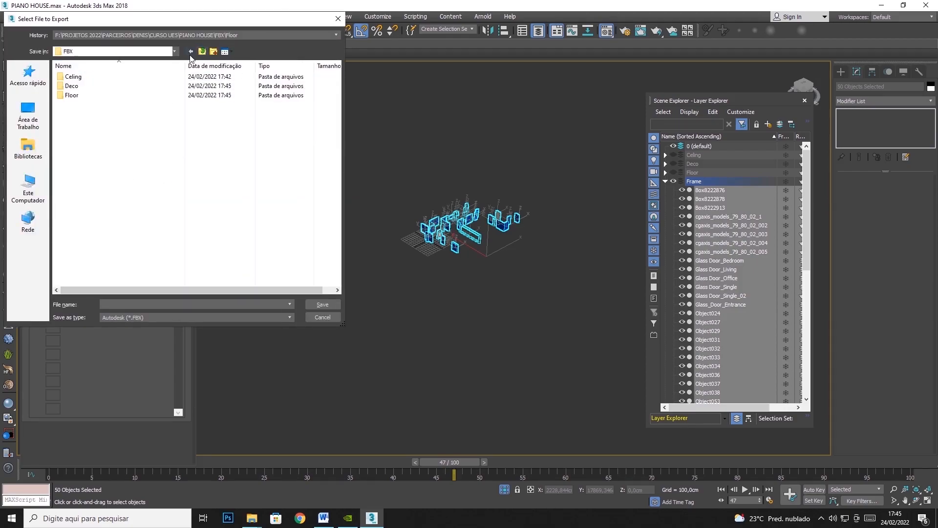
click(214, 51)
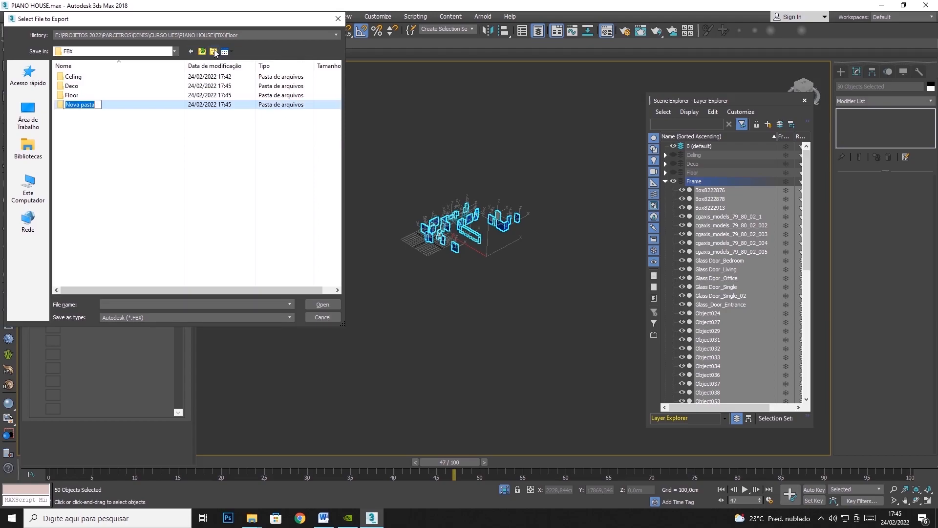
text(Frame)
key(Return)
Save the Frame export as the FBX file SM_frame_ in the Frame folder, keeping the export settings, and dismiss the warnings report.
double_click(79, 105)
click(117, 304)
text(SM_)
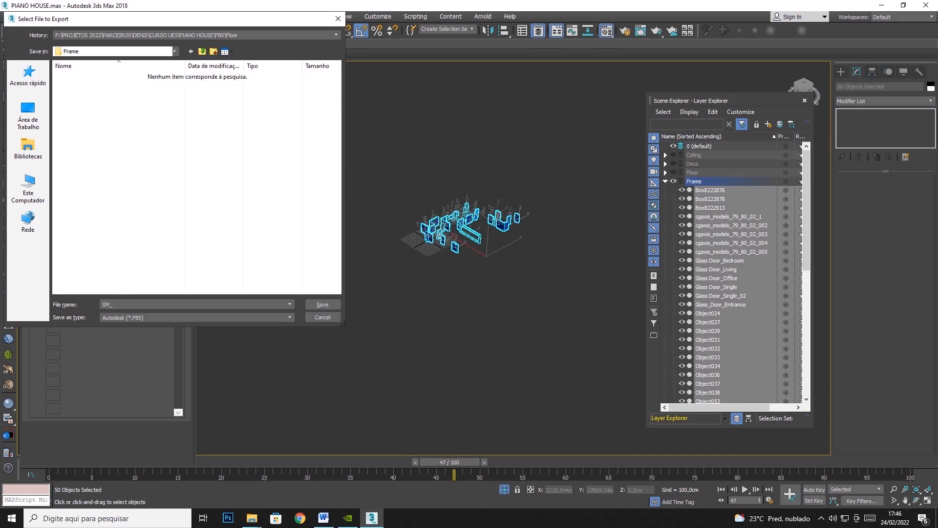
text(frame_)
key(Return)
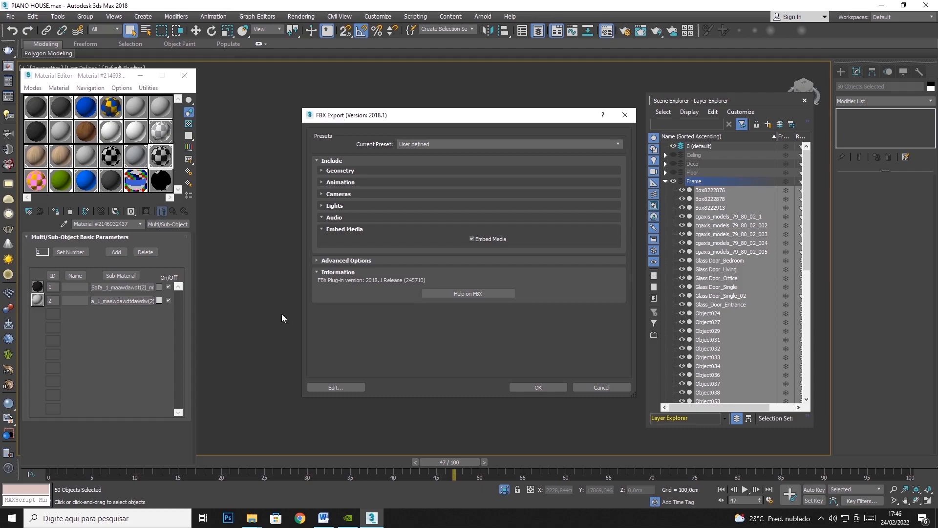
click(538, 386)
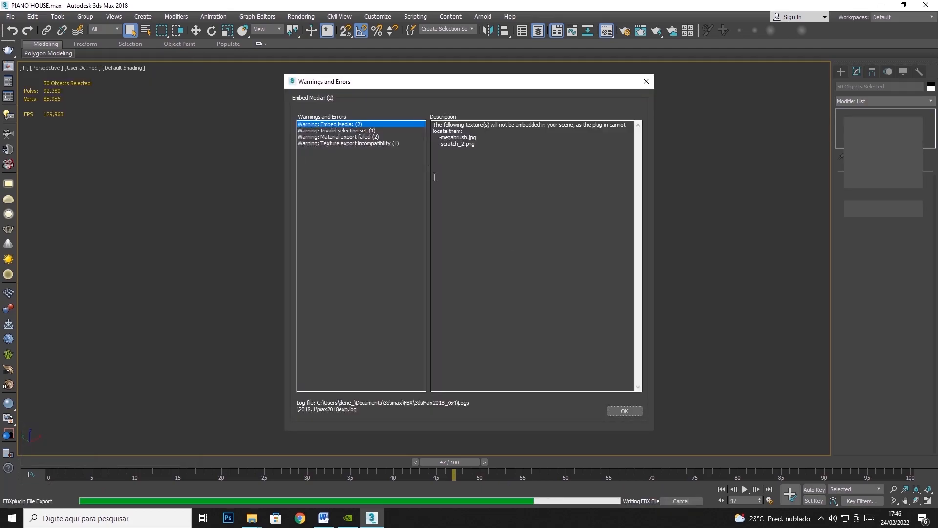
click(624, 412)
Hide the Frame layer, show the Furnitures layer, and select all of its visible objects.
click(10, 16)
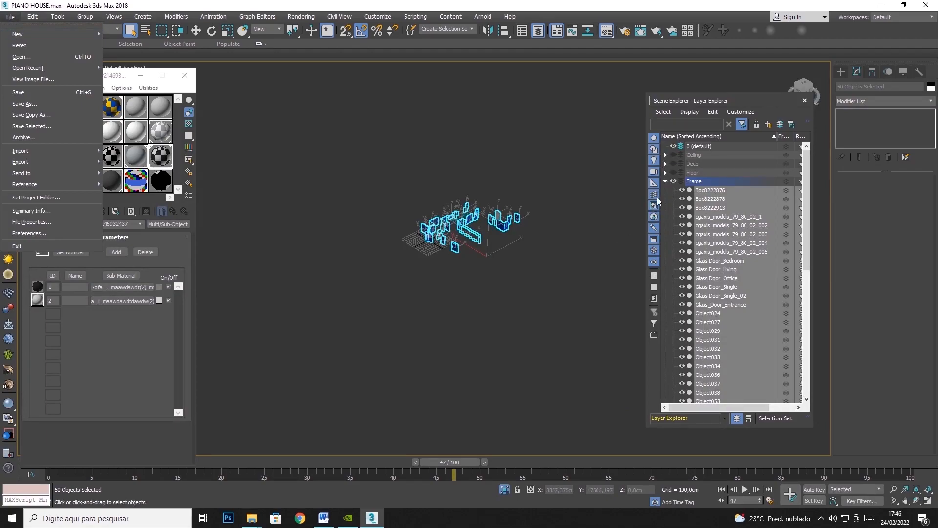
click(672, 180)
click(675, 181)
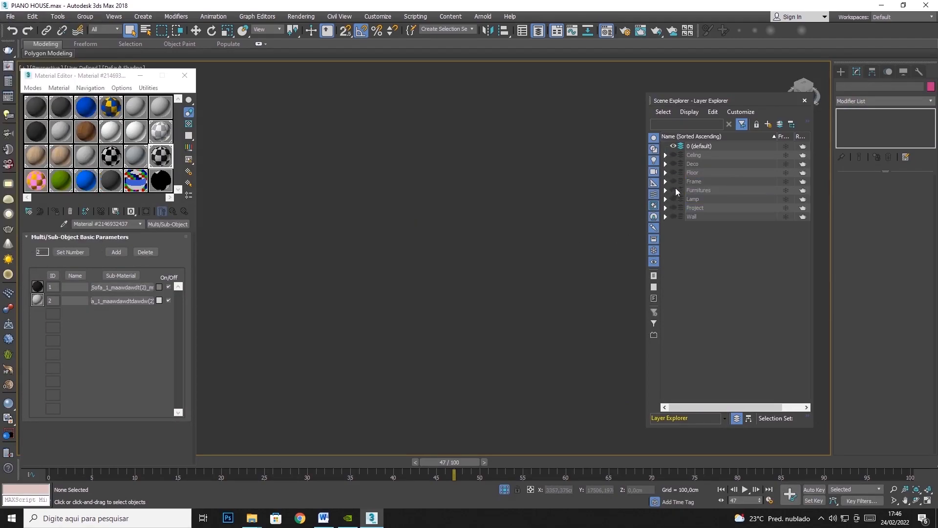
click(673, 190)
drag(575, 181, 339, 314)
Start exporting the selected Furnitures objects and create a Furnitures subfolder inside the FBX folder.
click(9, 16)
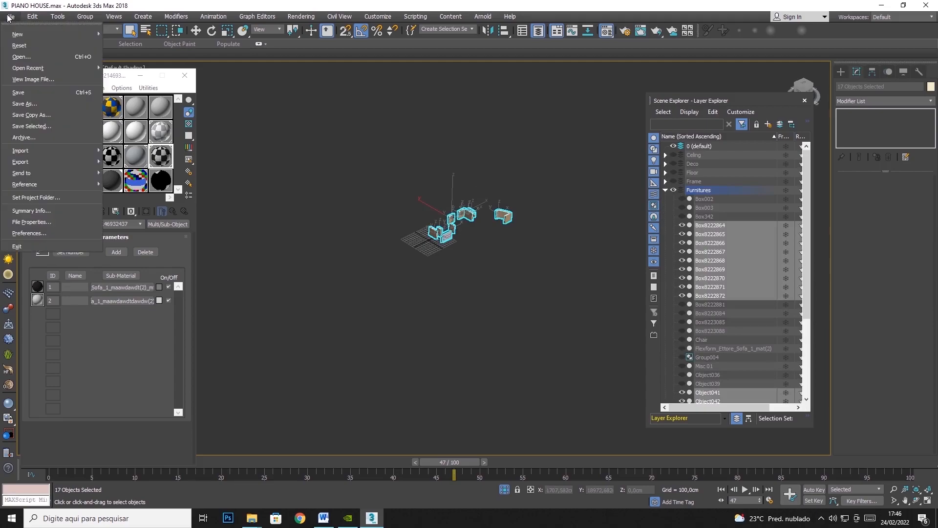
mouse_move(22, 162)
click(135, 179)
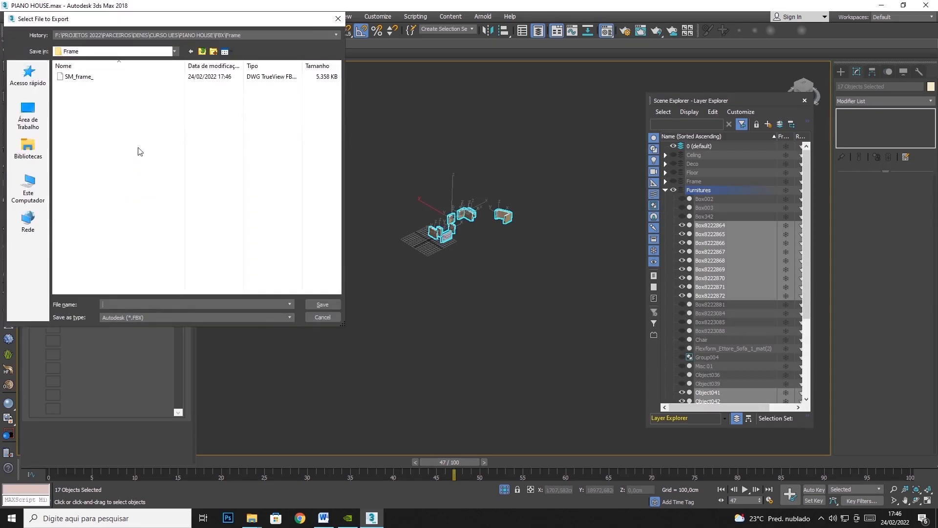
click(201, 51)
click(214, 52)
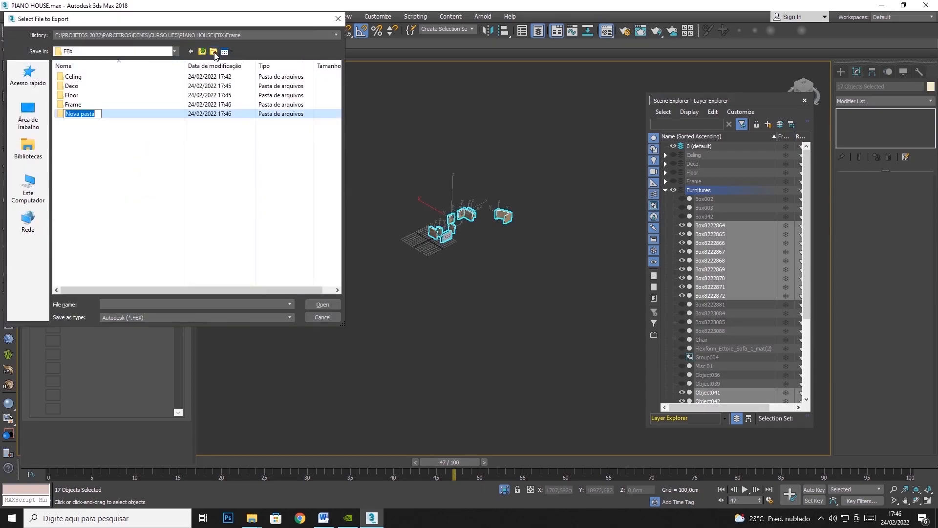
text(Furnitures)
key(Return)
Save the furniture export as the FBX file SM_Furnitures in the Furnitures folder, keeping the export settings, and dismiss the warnings report.
double_click(97, 114)
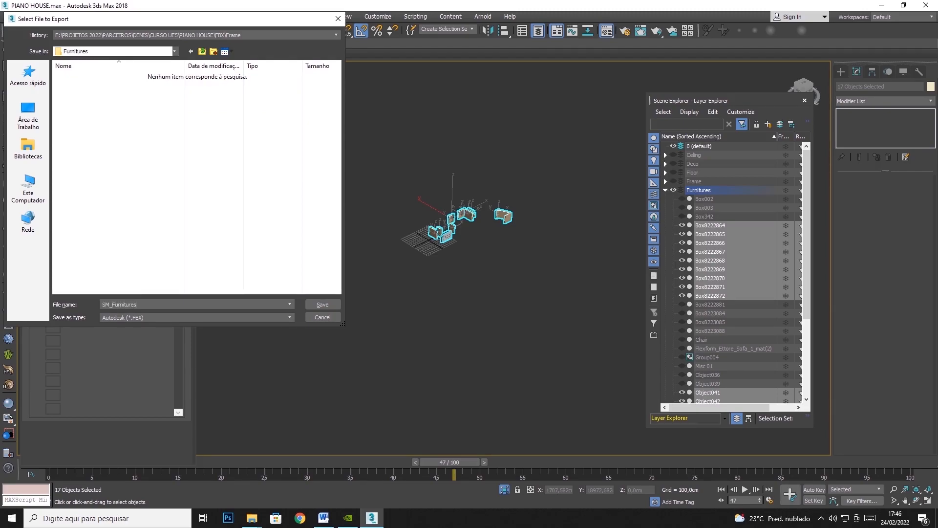
key(Return)
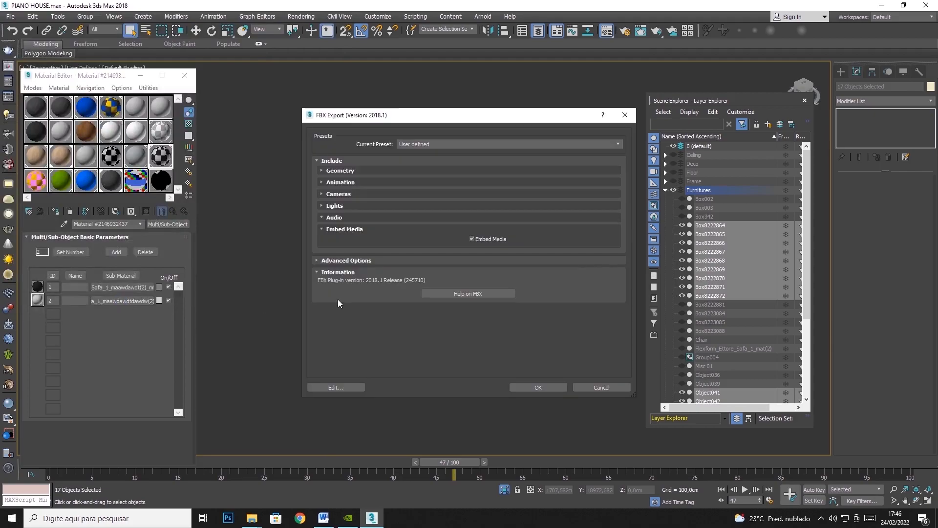
click(540, 387)
click(623, 410)
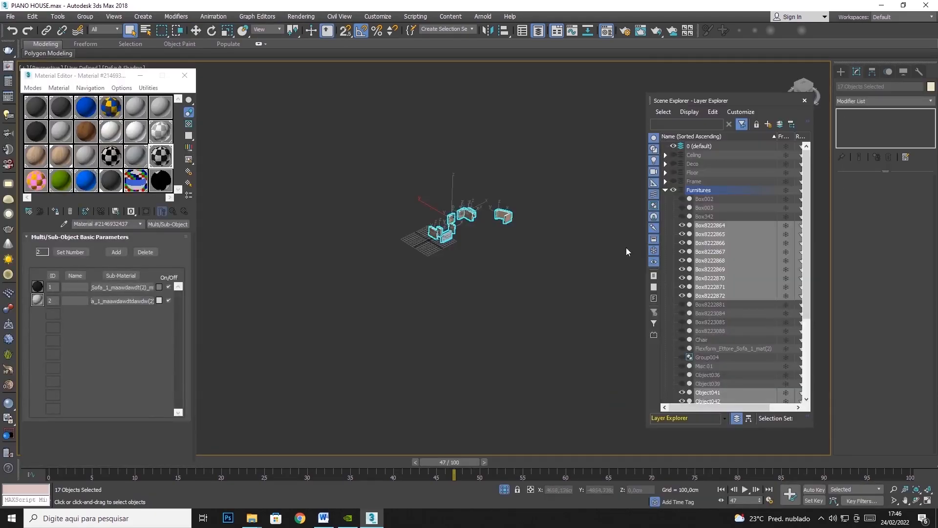
Hide the Furnitures layer, show the Lamp layer, and select everything visible in it.
click(674, 190)
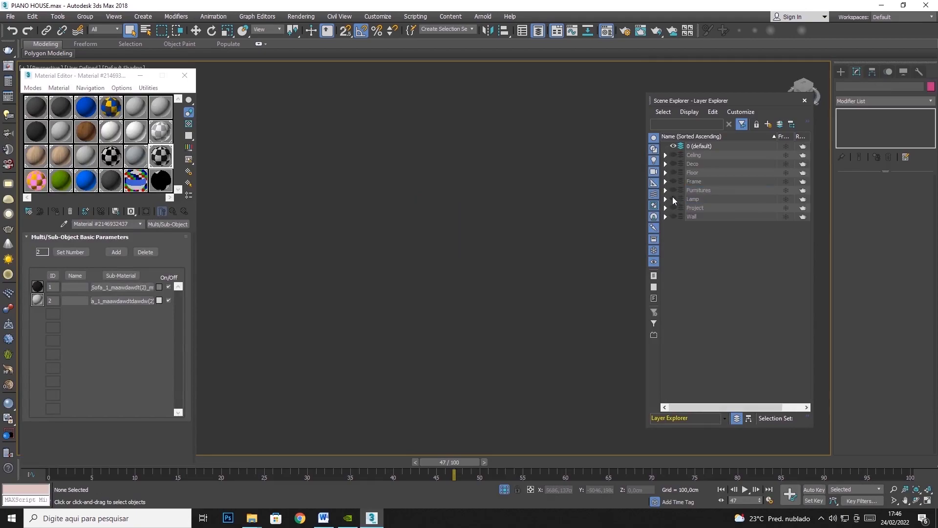
click(673, 199)
key(ctrl+a)
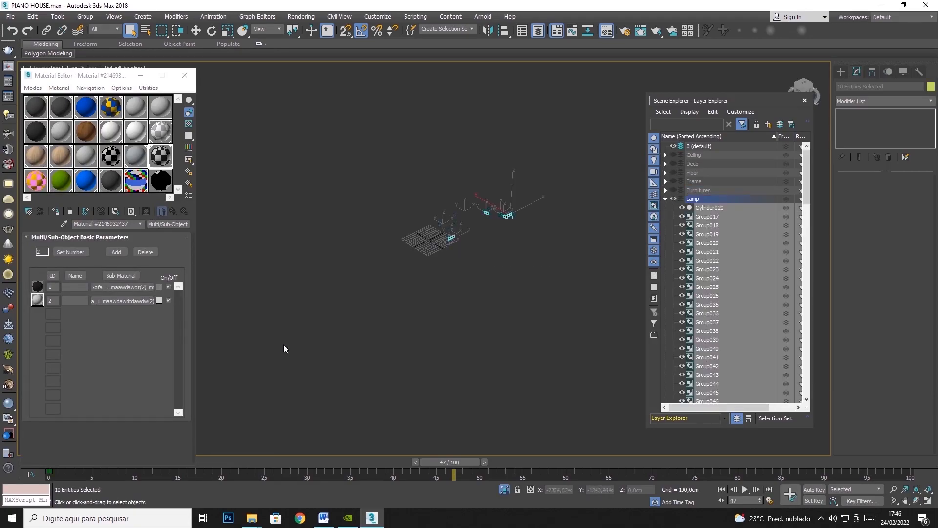
Start exporting the selected Lamp objects and create a Lamp subfolder inside the FBX folder.
click(15, 16)
mouse_move(26, 165)
click(122, 180)
click(202, 52)
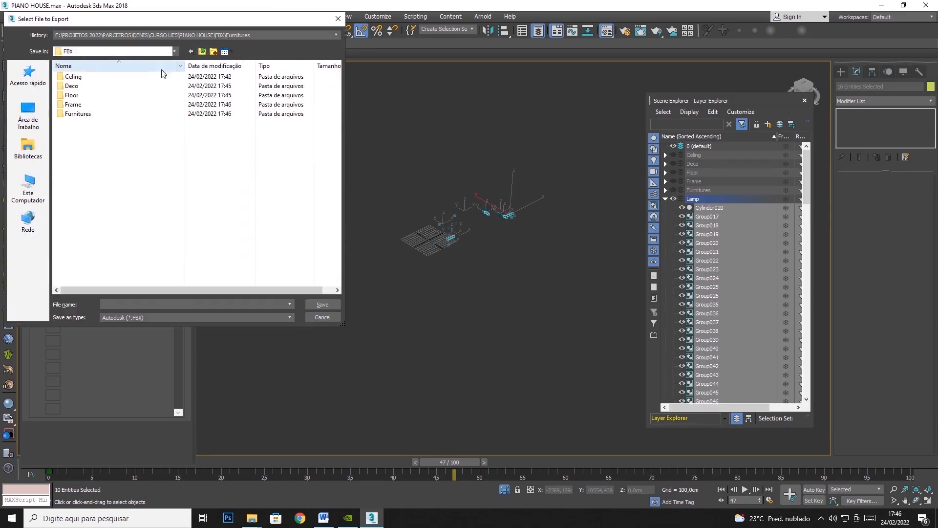
click(213, 52)
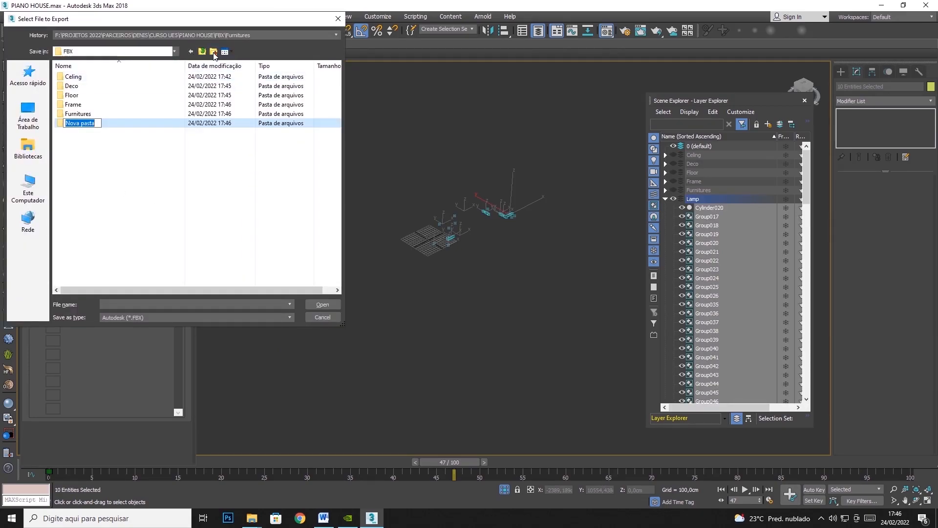
text(Lamp_)
key(BackSpace)
key(Return)
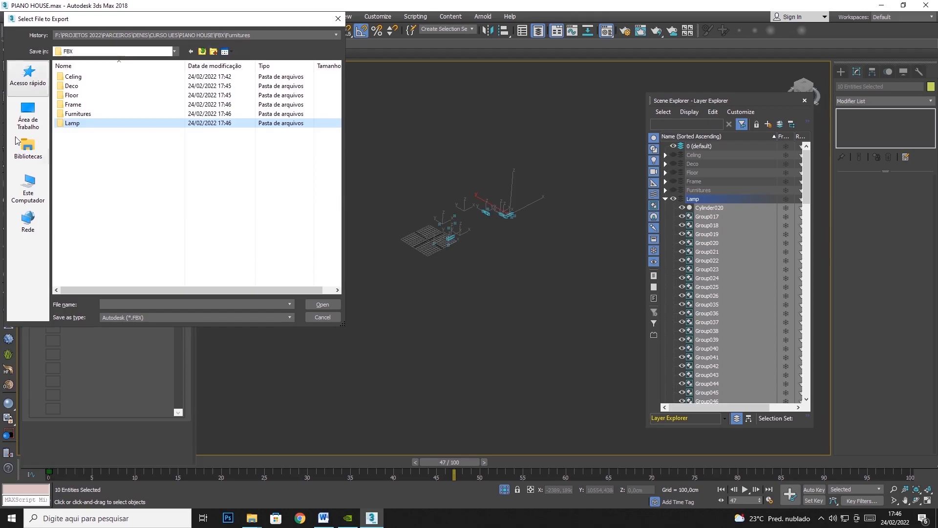
Save the Lamp export as the FBX file SM_Lamp_ in the Lamp folder, keeping the export settings, and dismiss the warnings report.
double_click(89, 125)
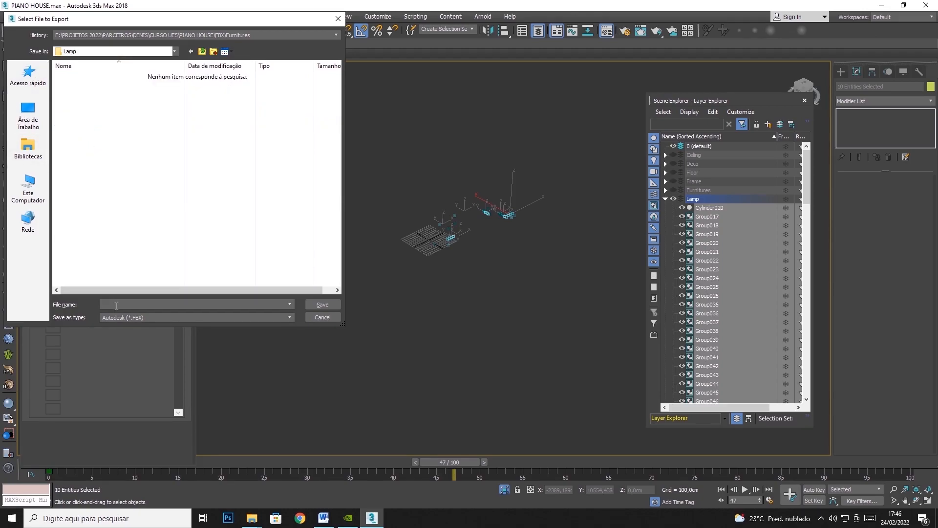
text(SM_Lamp_)
key(Return)
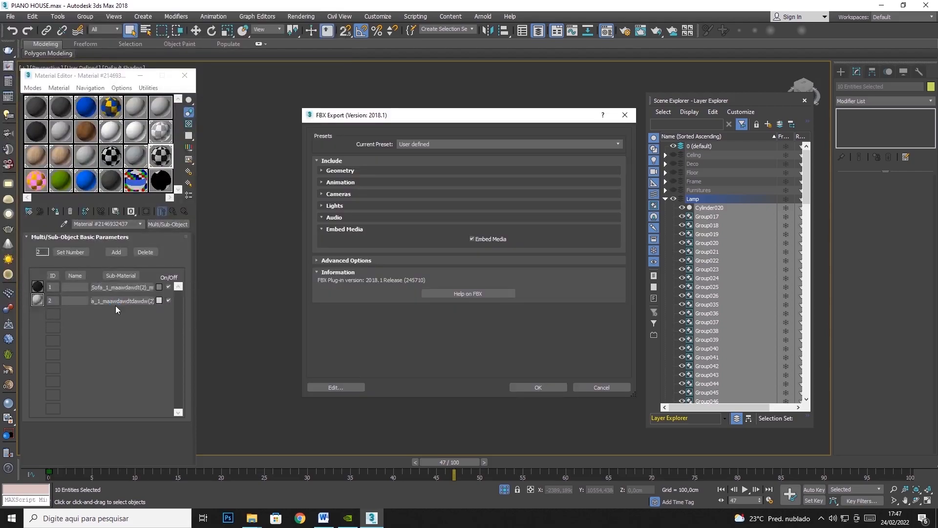
click(540, 387)
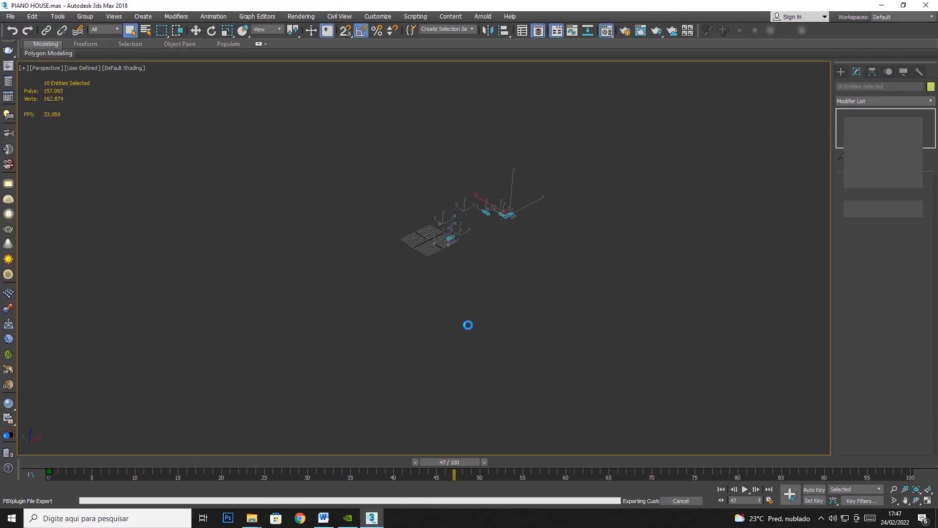
click(630, 412)
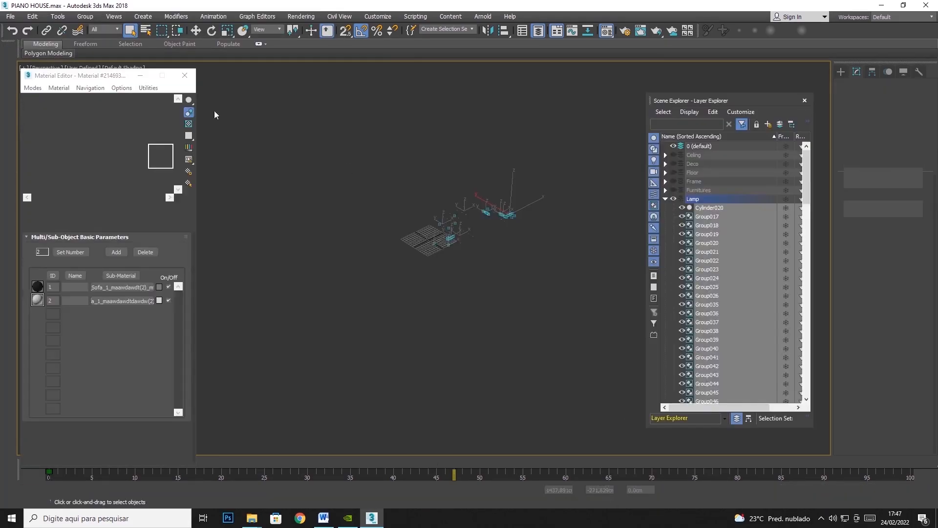
Hide the Lamp layer, leave Project hidden, show the Wall layer, and select all of the Wall objects.
click(673, 198)
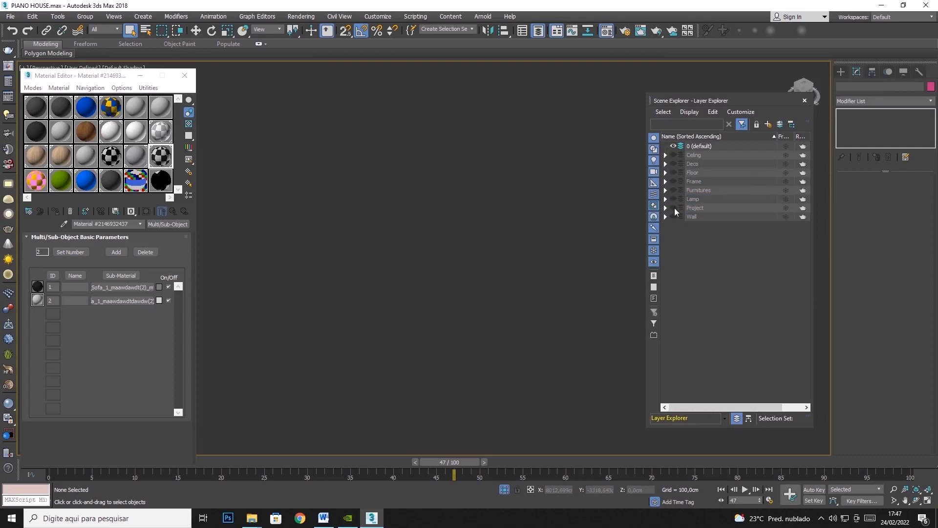
click(673, 207)
click(674, 208)
click(674, 217)
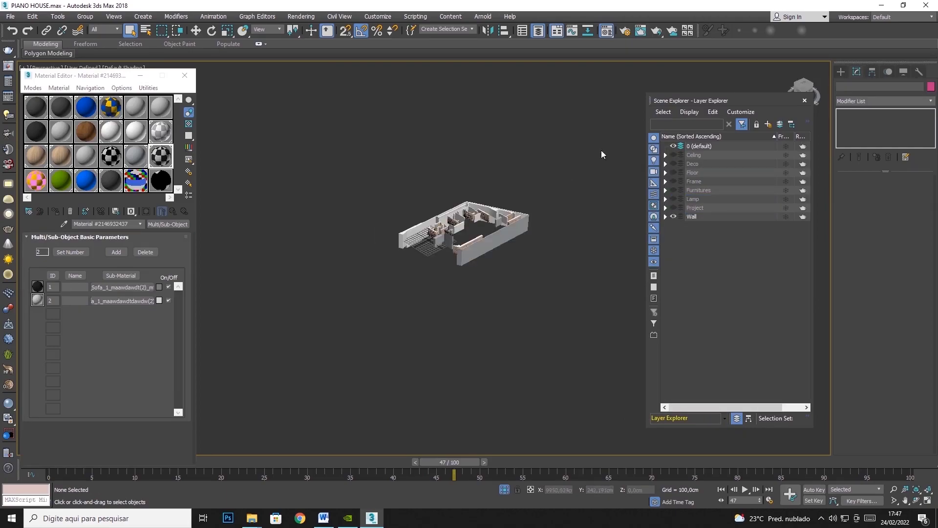
double_click(692, 217)
Start exporting the selected Wall objects and create a Wall subfolder inside the FBX folder.
click(10, 16)
mouse_move(45, 165)
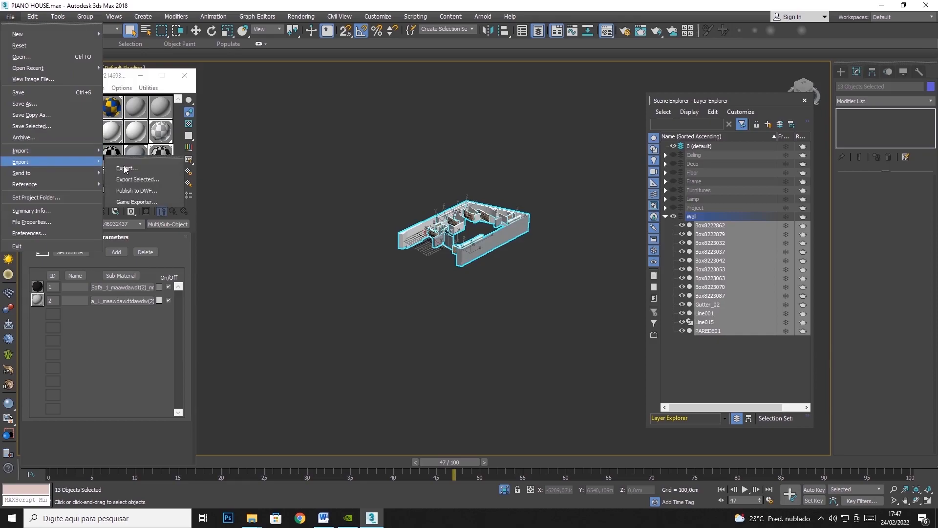
click(153, 179)
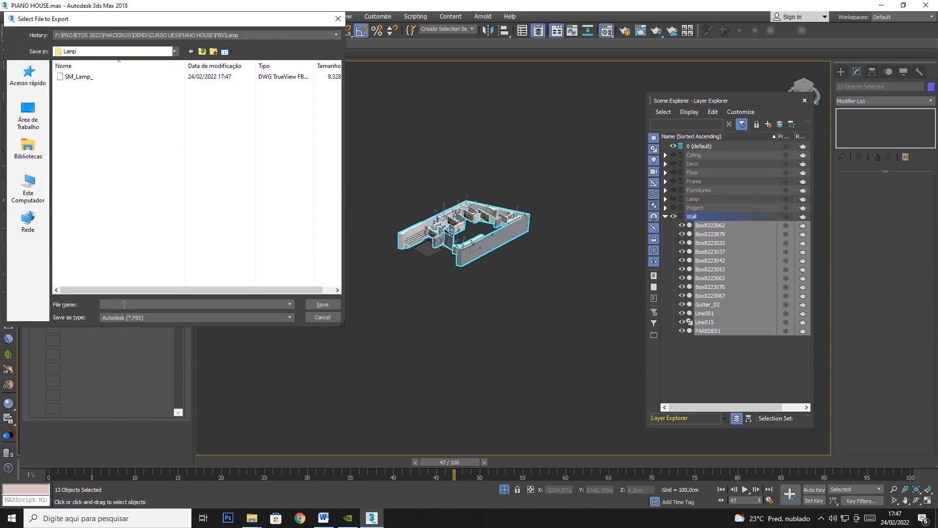
click(201, 52)
click(213, 51)
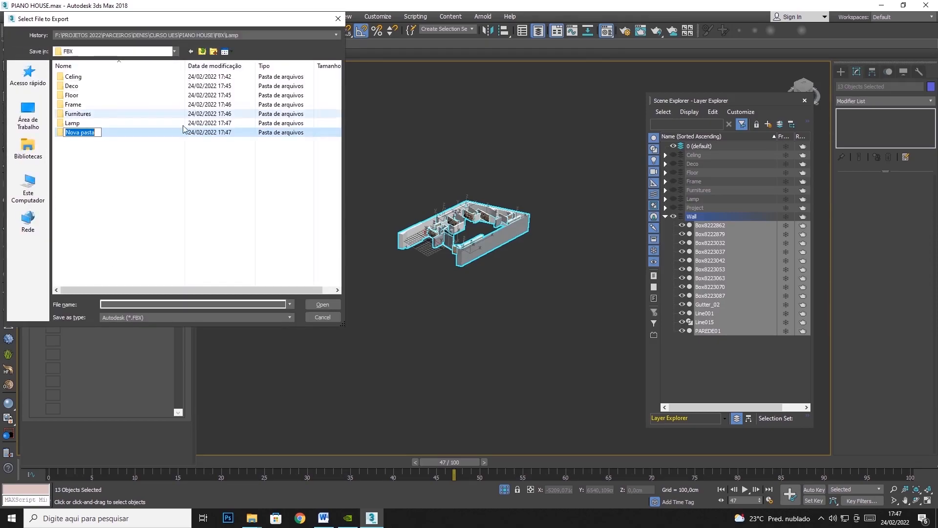
text(Wall)
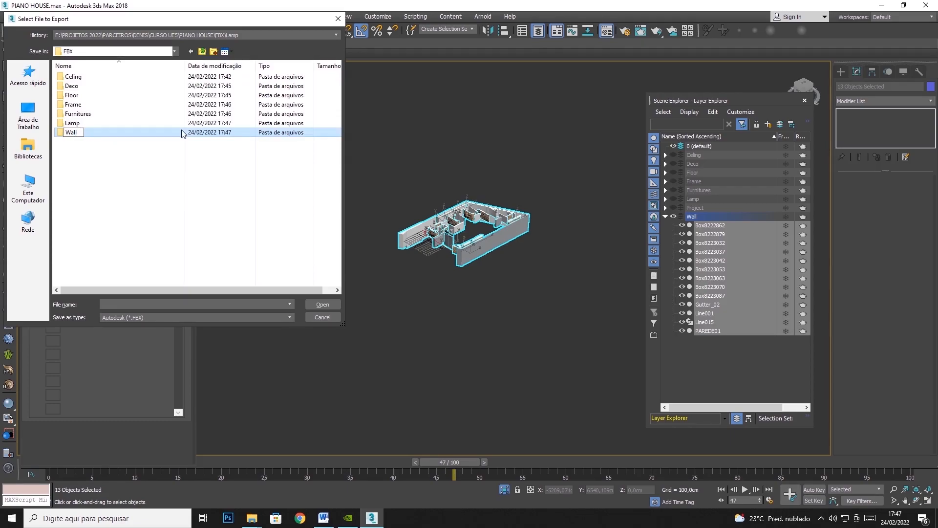
key(Return)
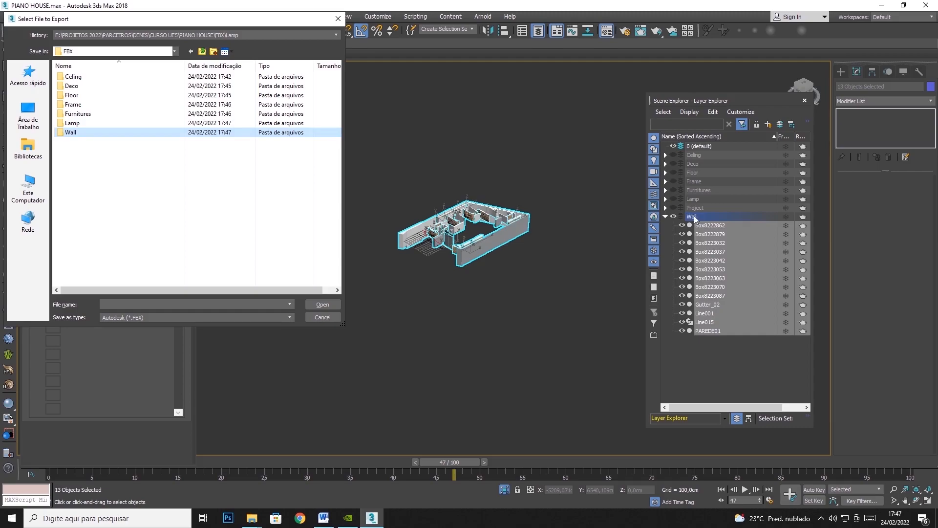
Save the Wall export as the FBX file SM_Wall in the Wall folder, keeping the export settings, and dismiss the warnings report.
double_click(89, 132)
click(126, 304)
text(SM_Wall_)
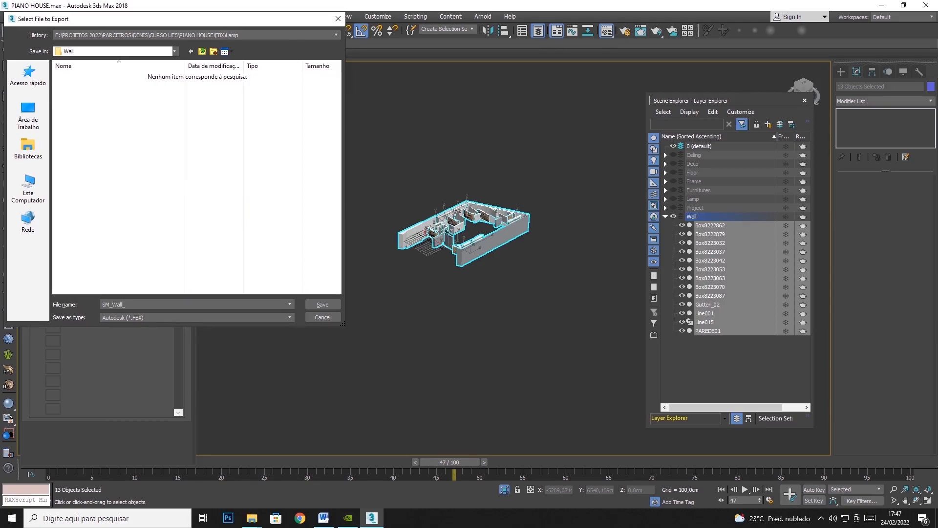
key(Return)
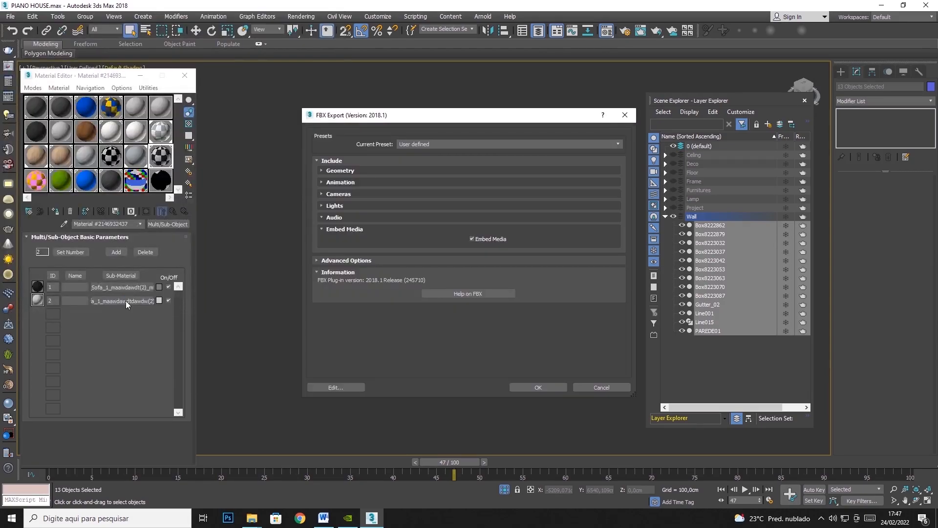
click(532, 387)
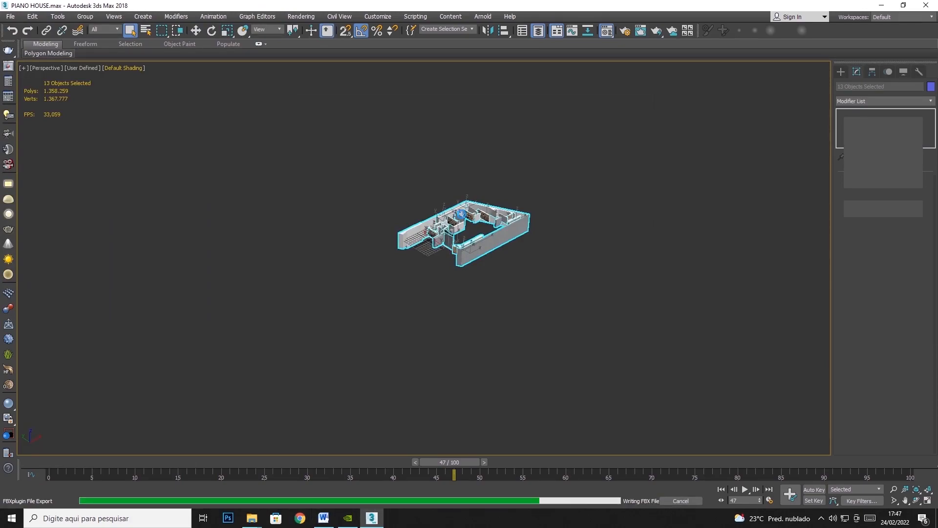
click(629, 409)
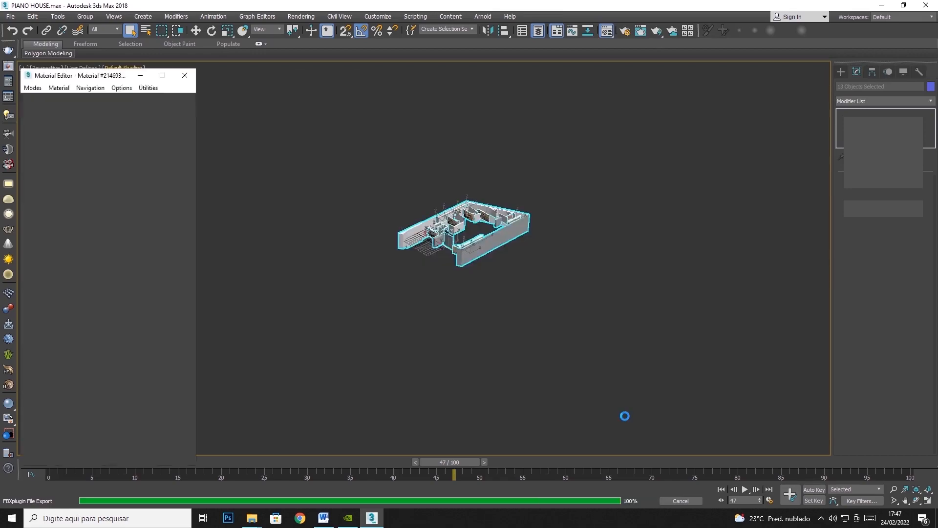
Hide the Wall layer and switch to the Word window.
click(673, 216)
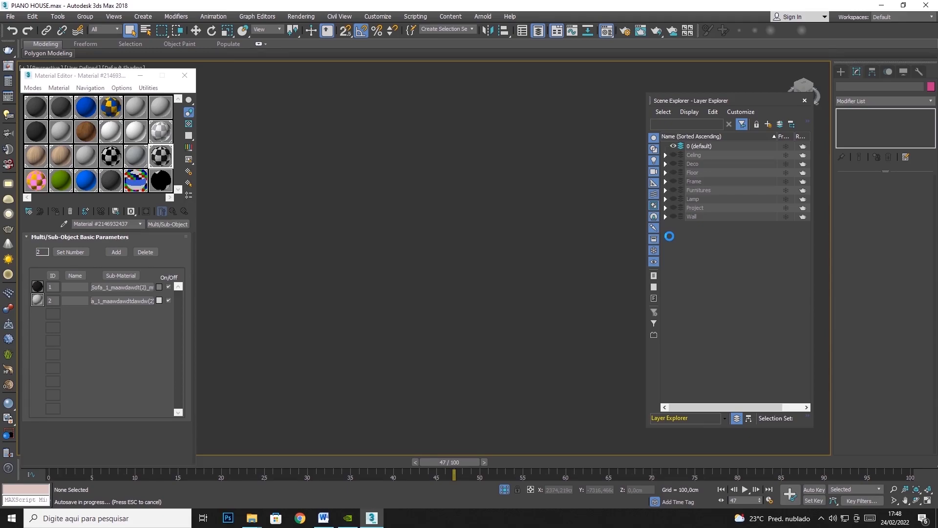
key(alt+Tab)
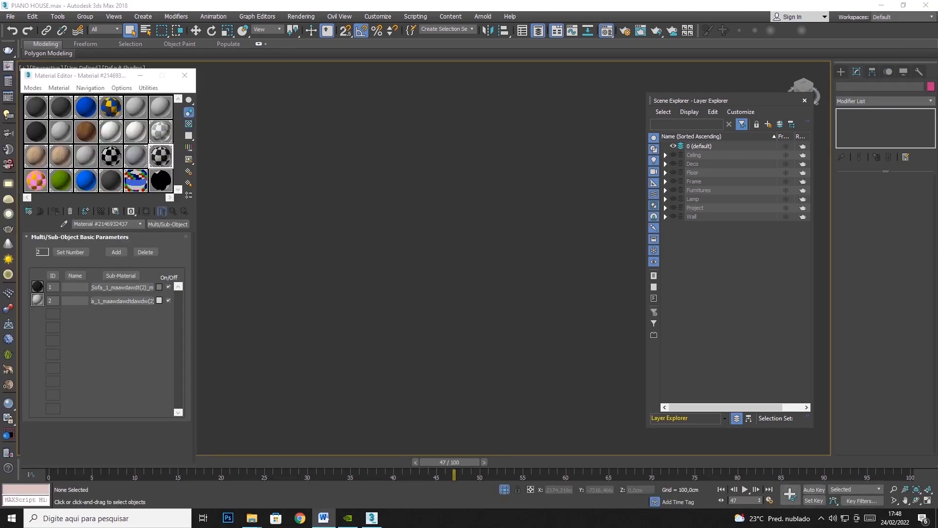